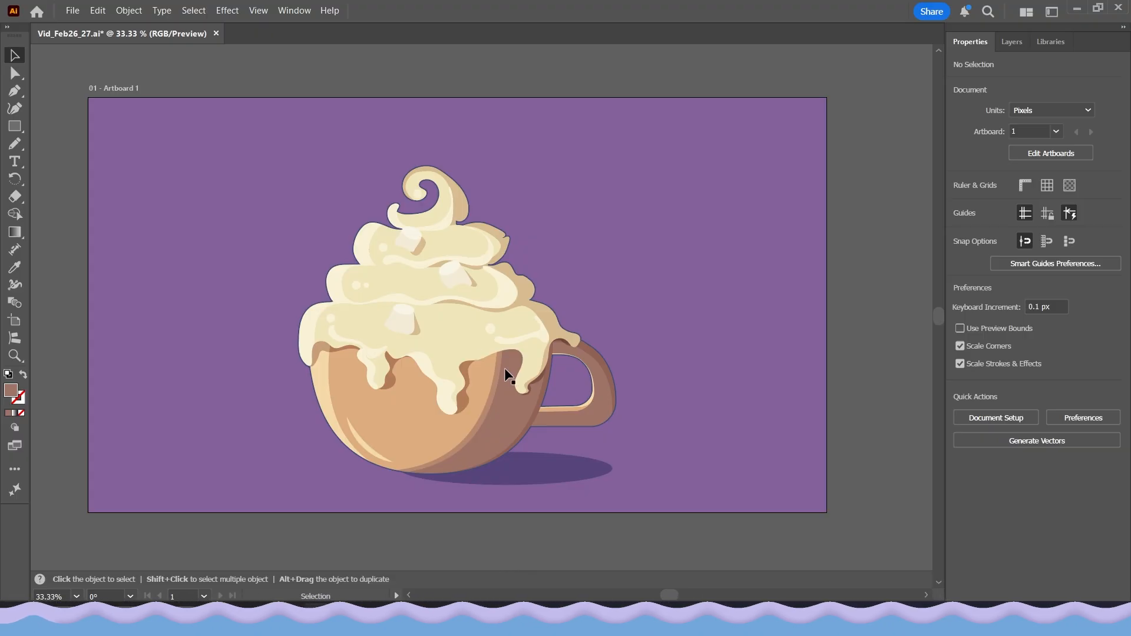
# Duplicate the mug's dark brown shading shape and place the copy beside the whipped cream at about X 1512, Y 317 px
pyautogui.click(506, 381)
pyautogui.click(514, 547)
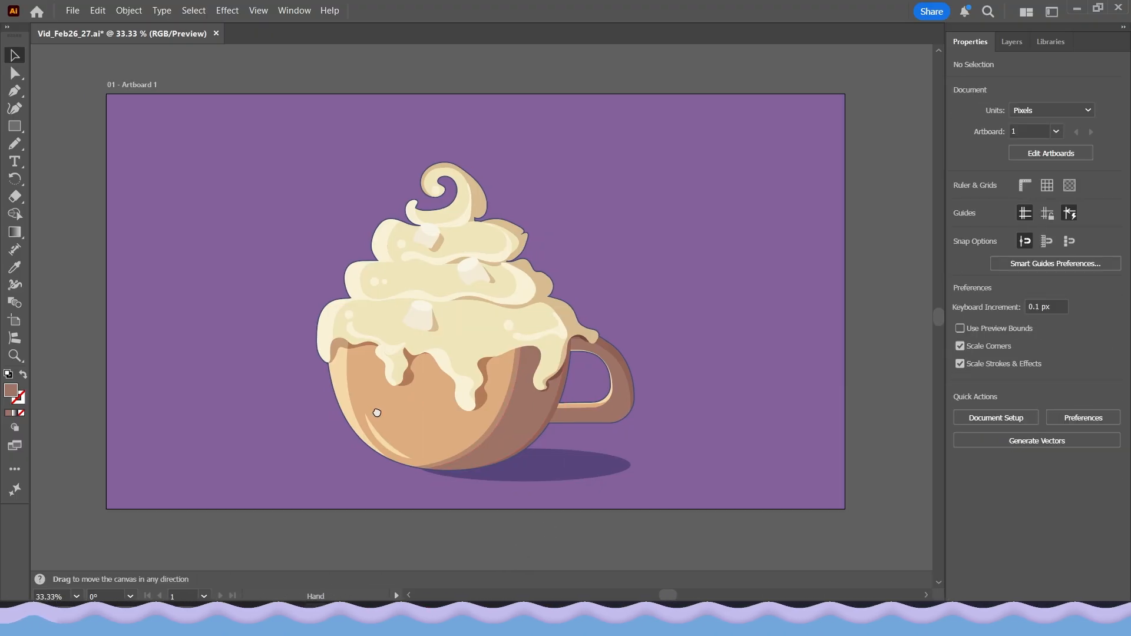
pyautogui.scroll(1, 424, 406)
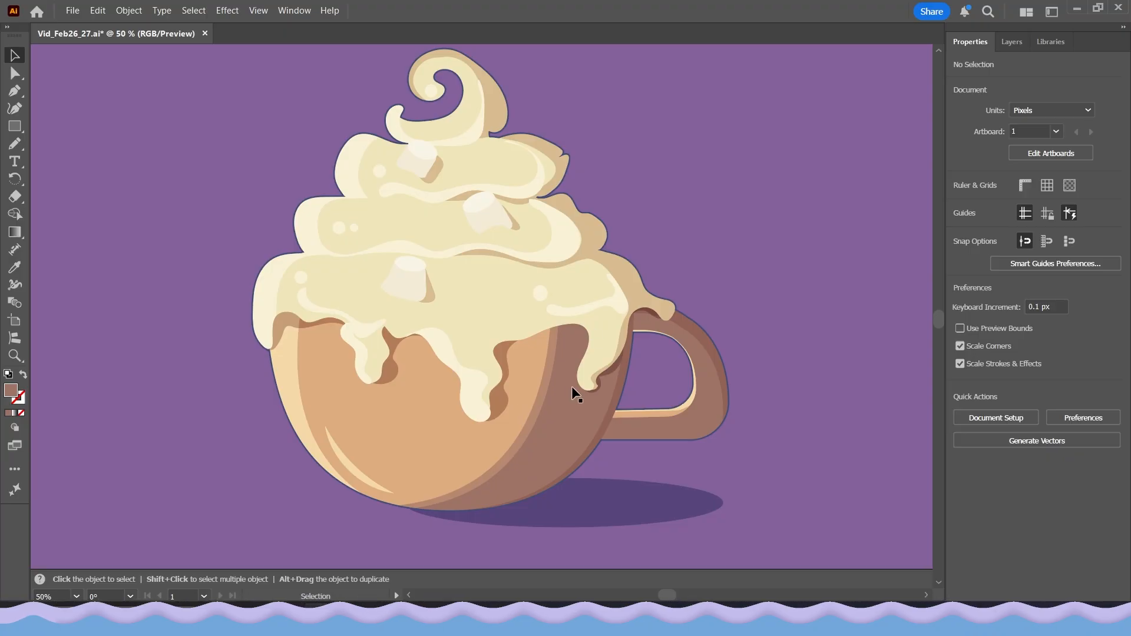
pyautogui.moveTo(552, 380); pyautogui.dragTo(546, 397)
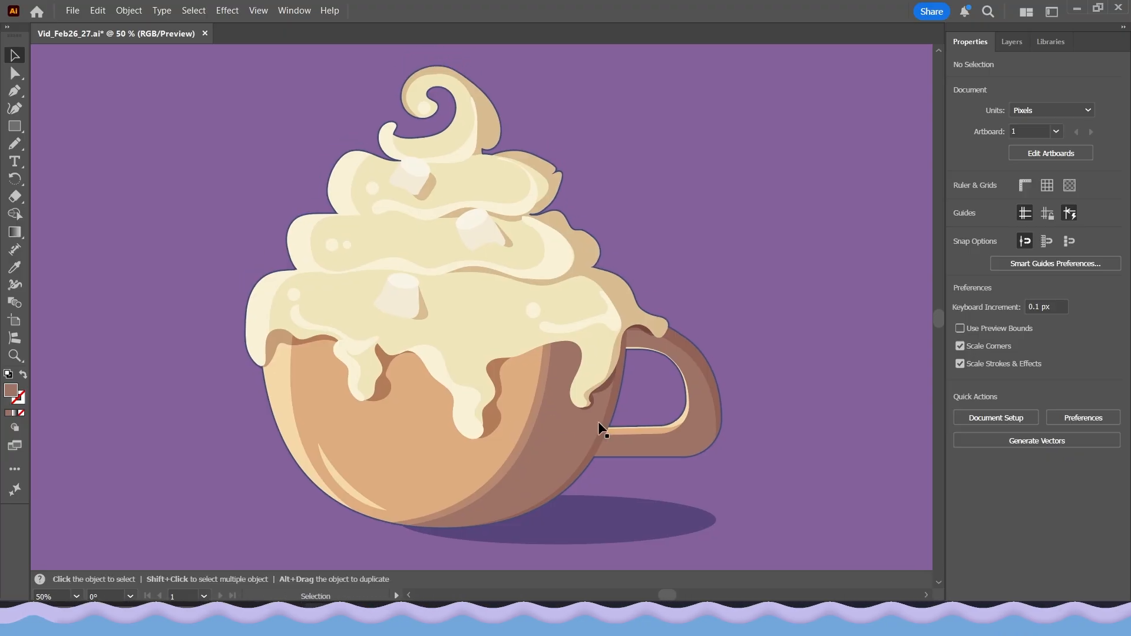
pyautogui.click(561, 425)
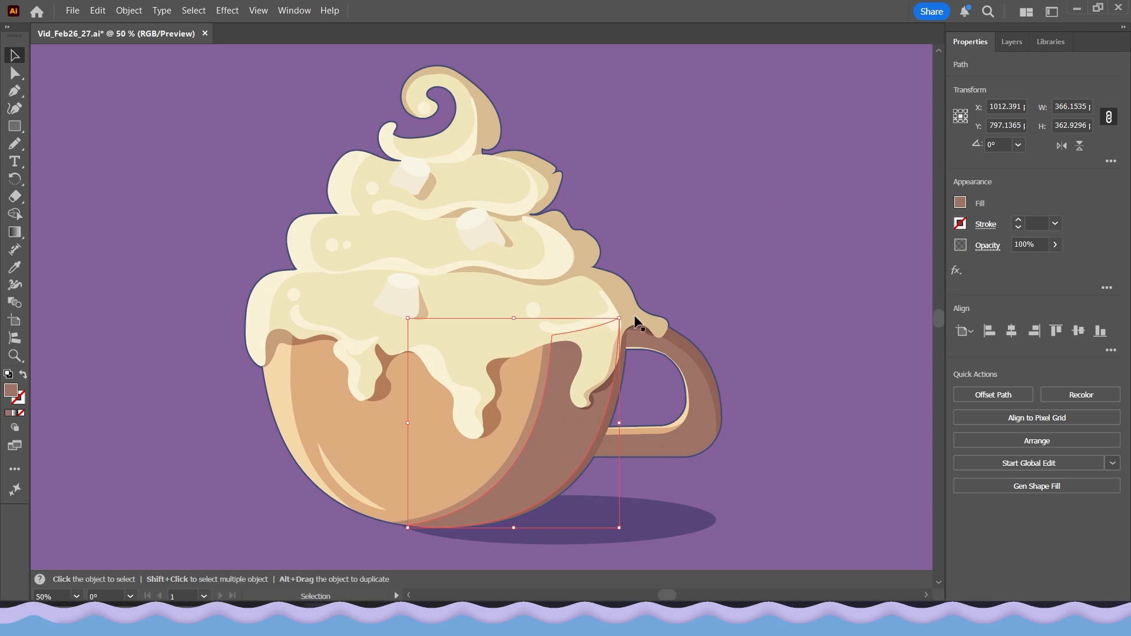
pyautogui.scroll(-1, 783, 391)
pyautogui.scroll(1, 782, 392)
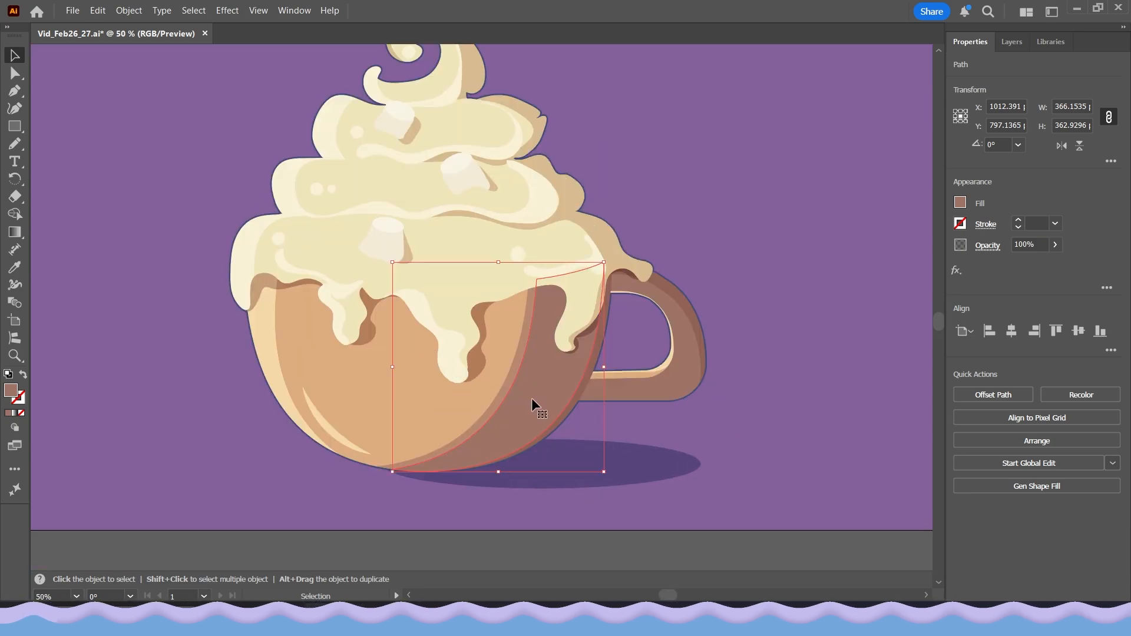
pyautogui.moveTo(612, 396); pyautogui.dragTo(594, 400)
pyautogui.moveTo(493, 406)
pyautogui.mouseDown()
pyautogui.moveTo(563, 463)
pyautogui.moveTo(814, 391)
pyautogui.moveTo(677, 367)
pyautogui.moveTo(611, 328)
pyautogui.moveTo(636, 285)
pyautogui.mouseUp()
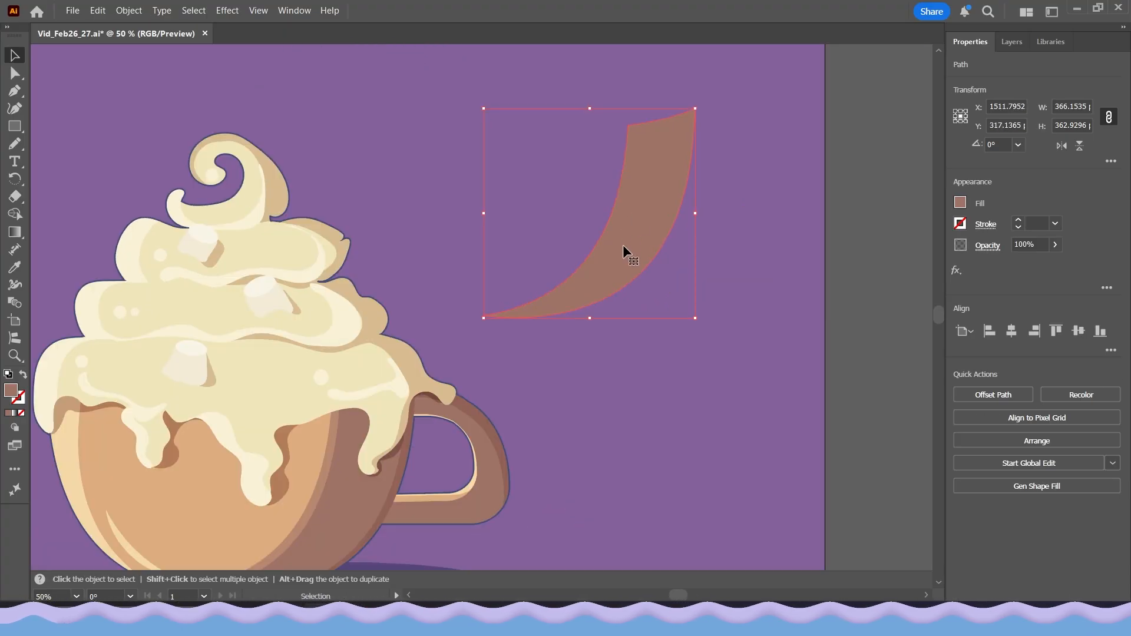
pyautogui.scroll(3, 624, 246)
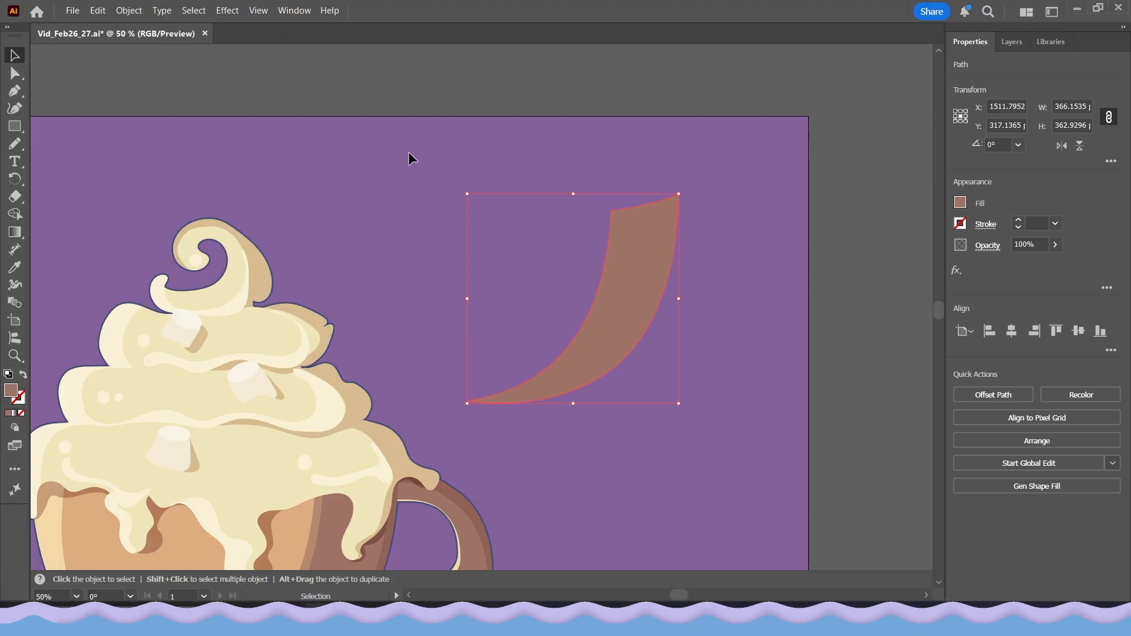
# Load the Basic Graphics_Dots pattern swatch library and place it over the Swatches panel
pyautogui.click(291, 11)
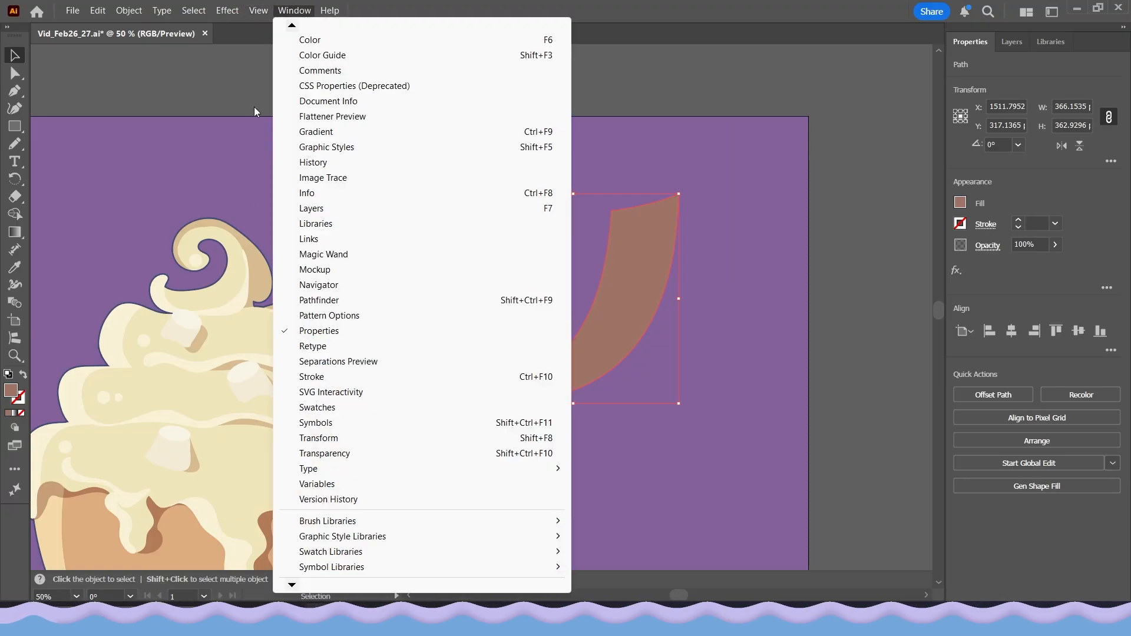
pyautogui.click(319, 407)
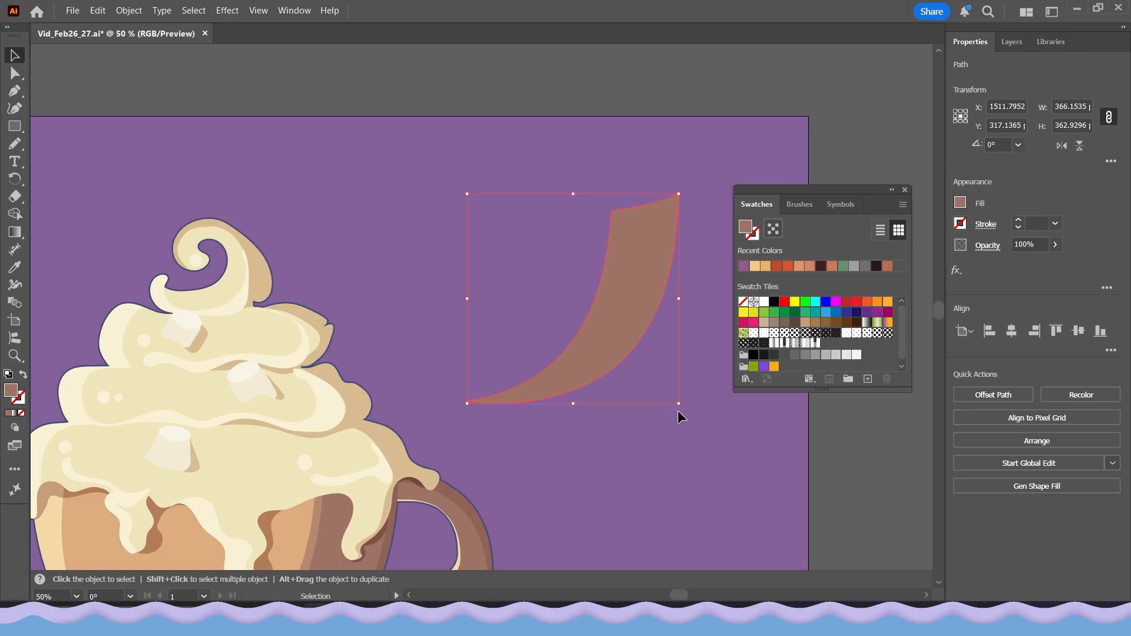
pyautogui.click(746, 380)
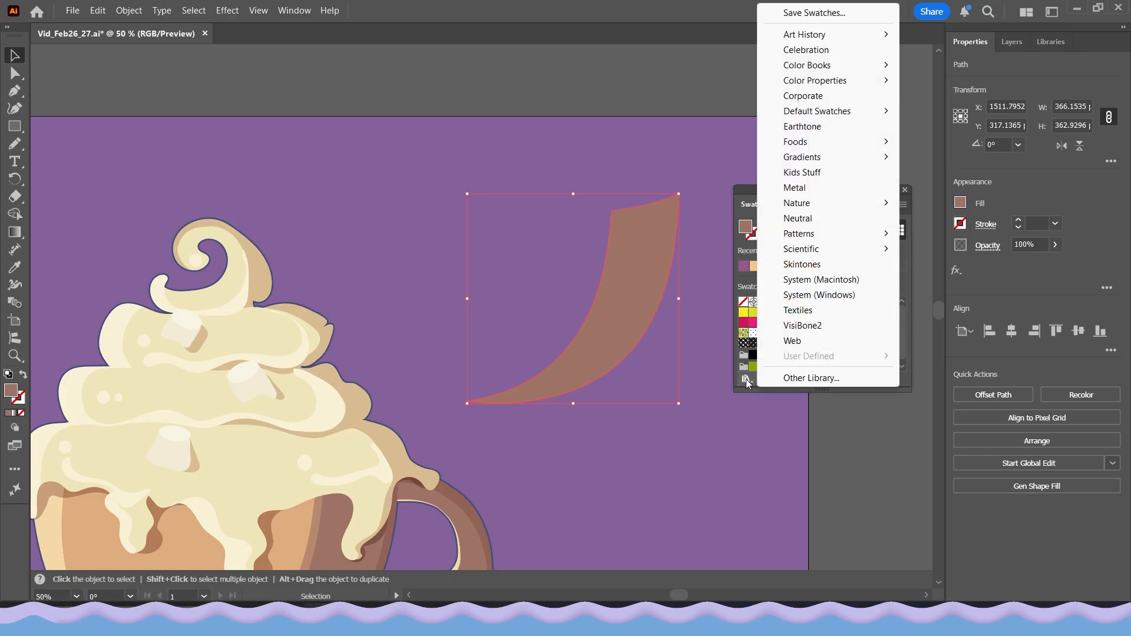
pyautogui.moveTo(825, 234)
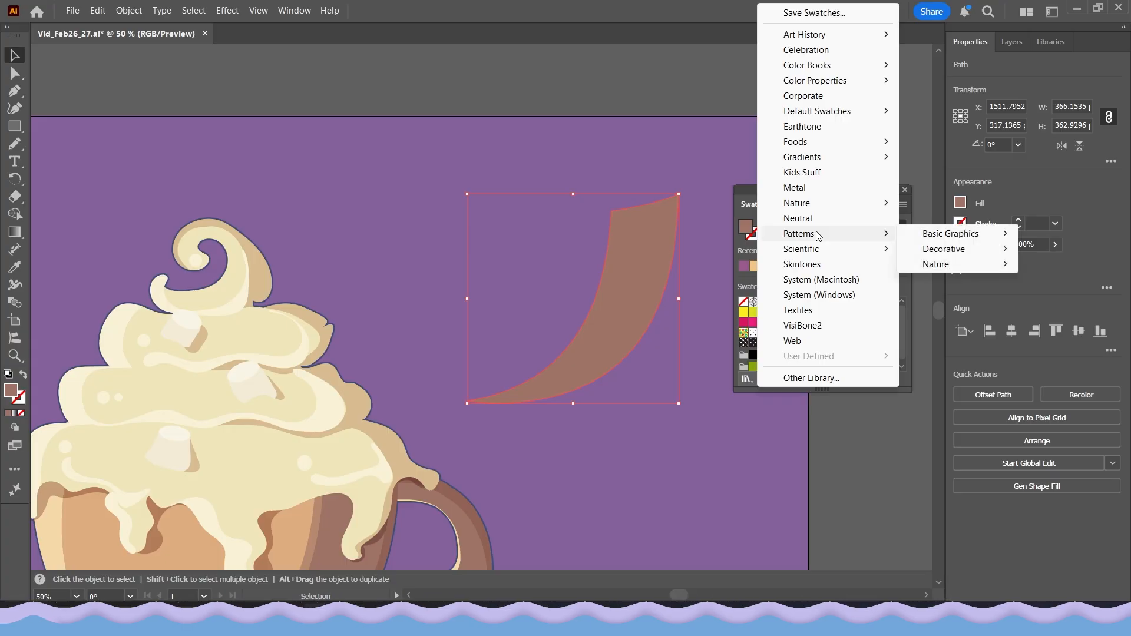
pyautogui.moveTo(942, 233)
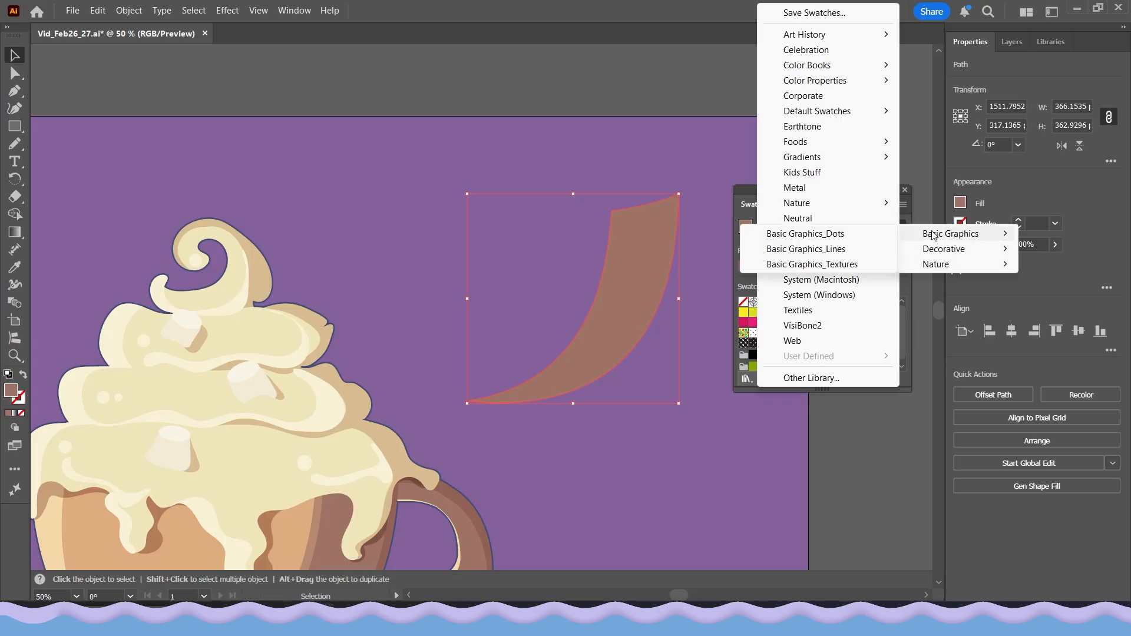
pyautogui.click(814, 234)
pyautogui.moveTo(713, 164); pyautogui.dragTo(779, 267)
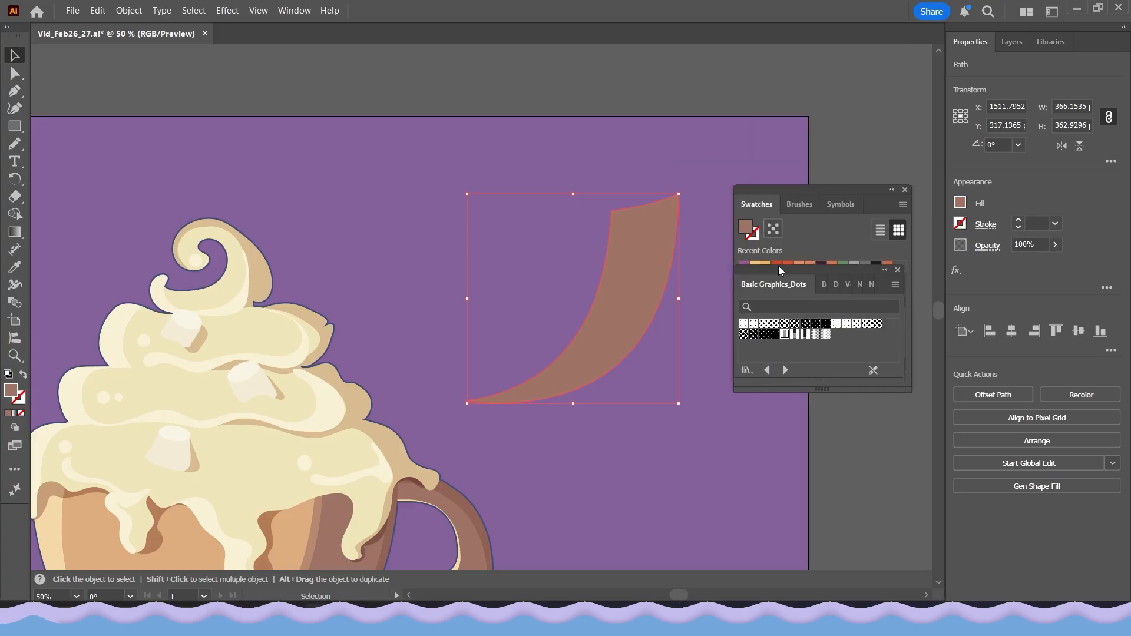
# Try several uniform and graded dot patterns from the library as the fill of the duplicated shading shape
pyautogui.click(744, 324)
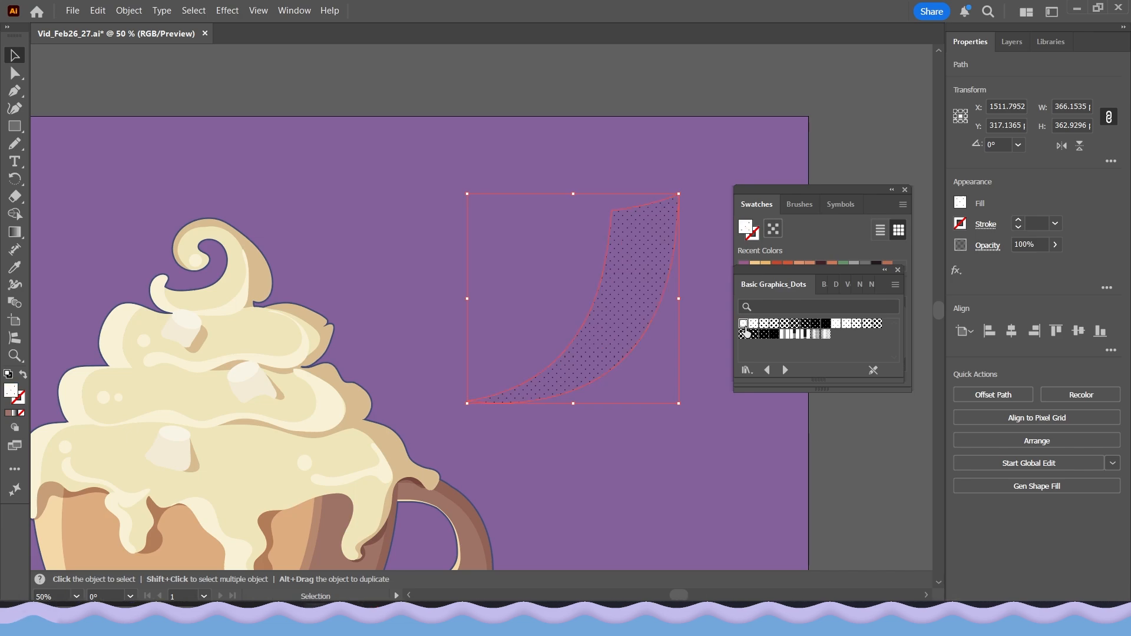
pyautogui.click(756, 324)
pyautogui.click(774, 325)
pyautogui.click(785, 324)
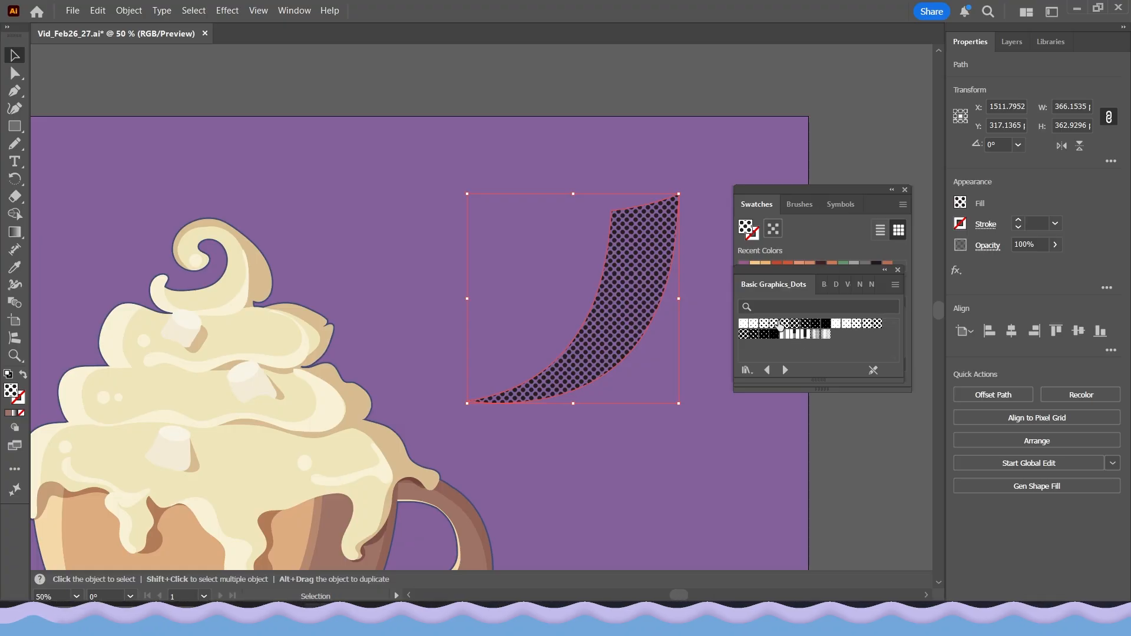
pyautogui.click(812, 336)
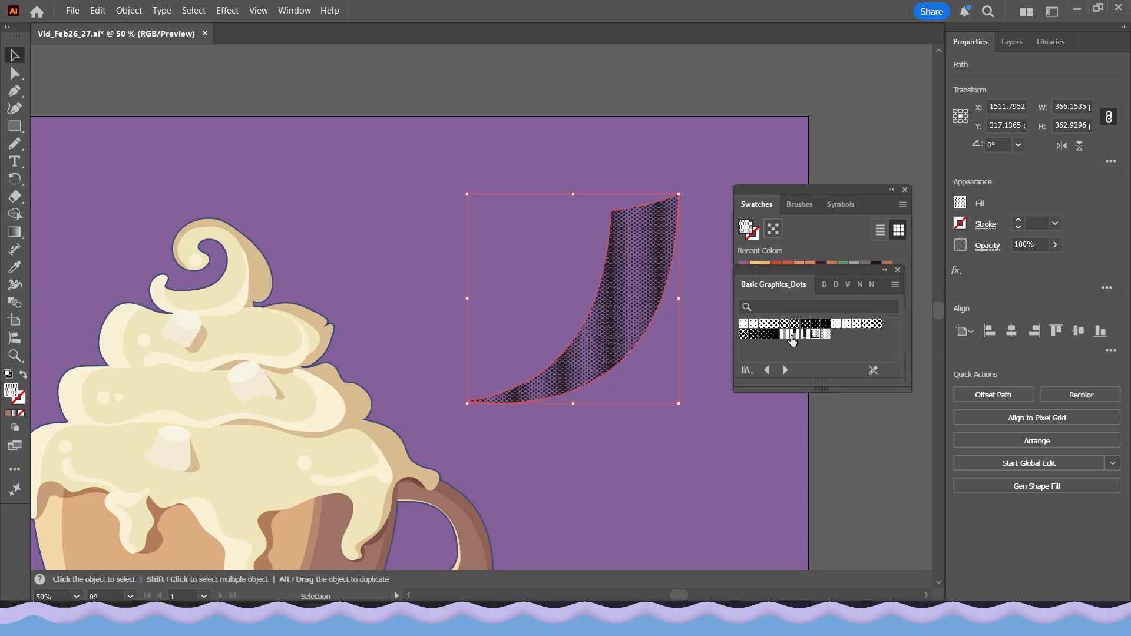
pyautogui.click(785, 335)
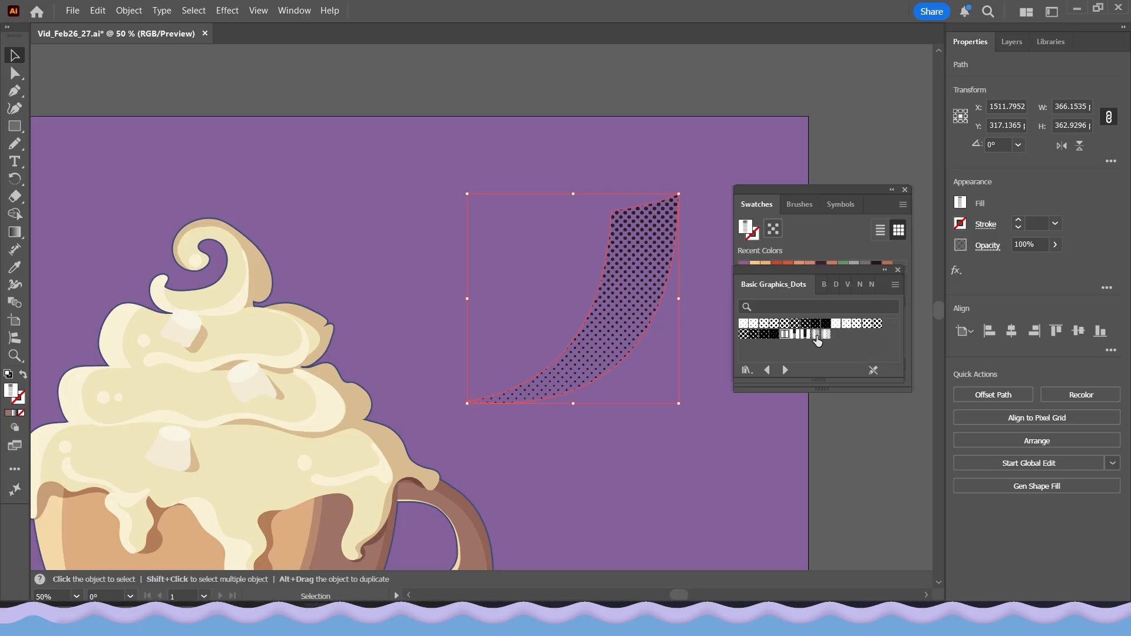
pyautogui.click(800, 334)
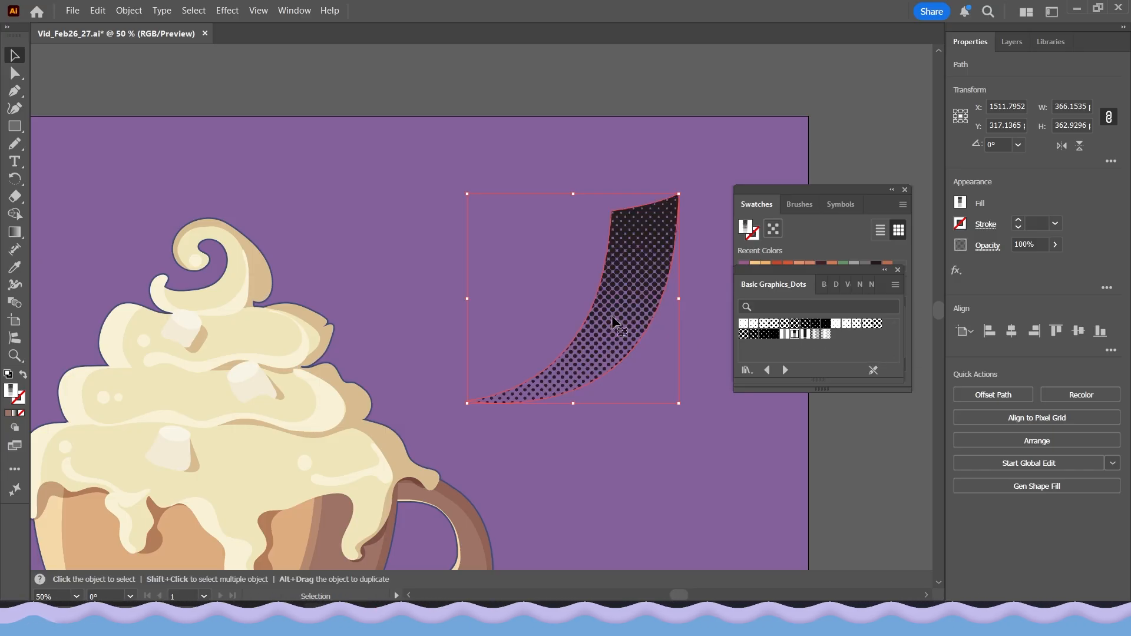
# Shift the duplicated shape to about X 1428, Y 294 px and fill it with the 6 dpi 40% dot pattern
pyautogui.moveTo(608, 337); pyautogui.dragTo(558, 323)
pyautogui.press('a')
pyautogui.click(785, 324)
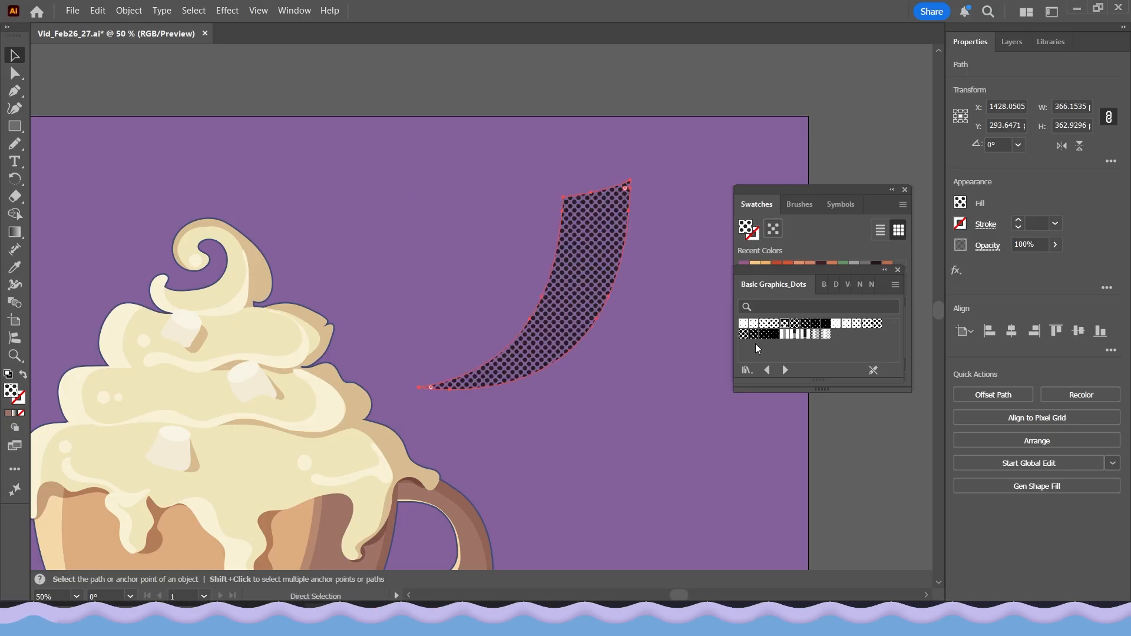
pyautogui.moveTo(580, 435); pyautogui.dragTo(648, 269)
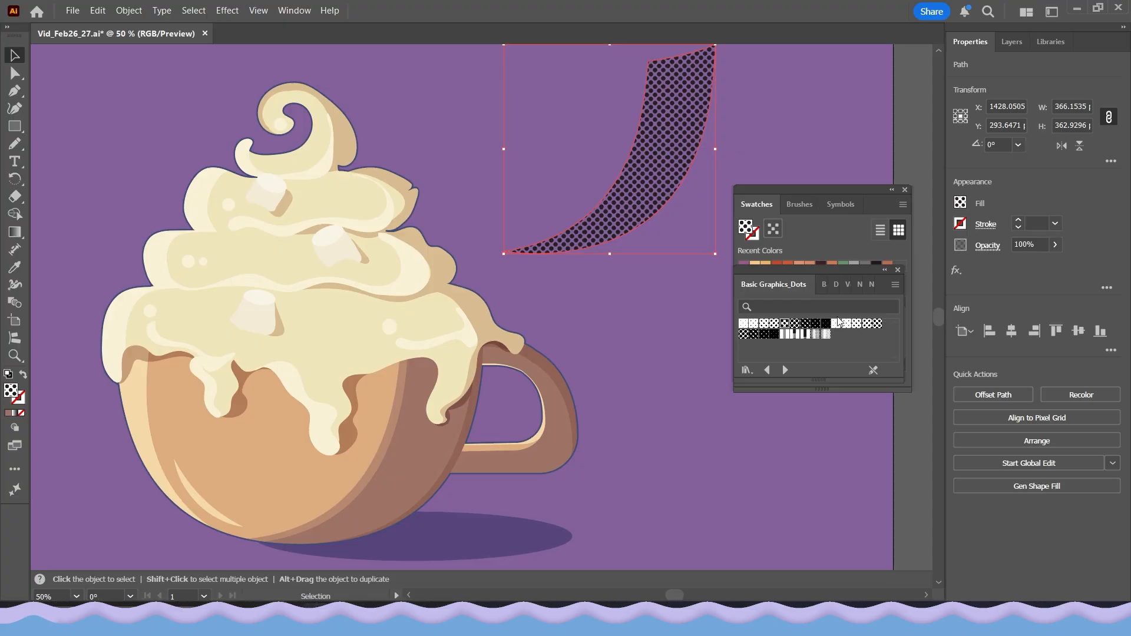
pyautogui.click(866, 323)
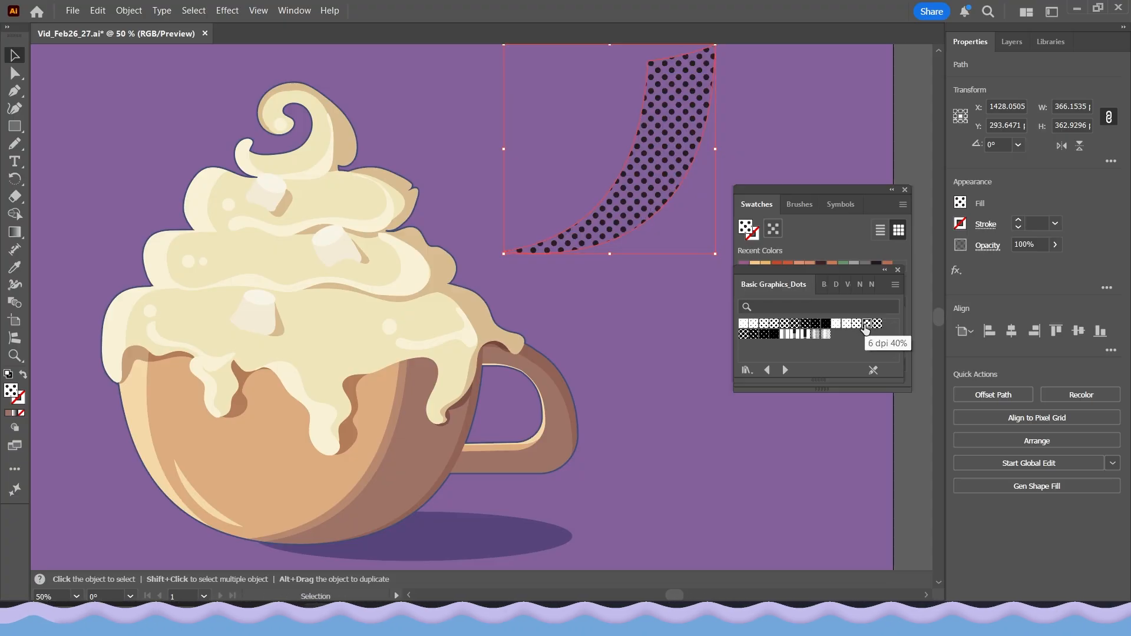
# Move the dotted shape down over the mug's handle, to about X 1220, Y 674 px
pyautogui.click(606, 323)
pyautogui.click(657, 175)
pyautogui.scroll(-1, 648, 195)
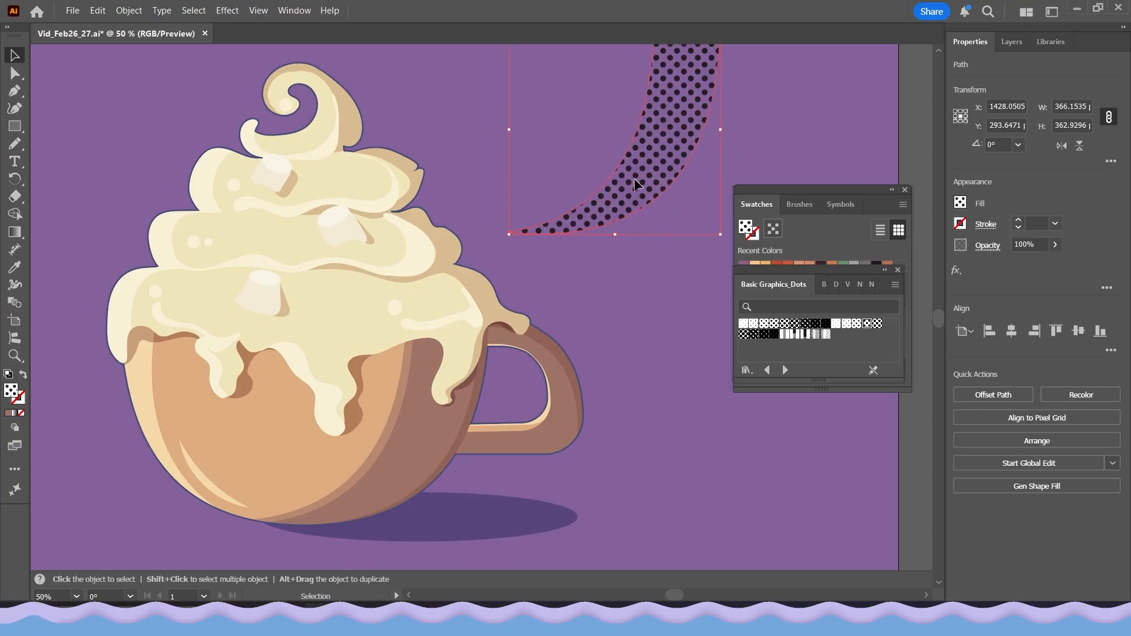
pyautogui.moveTo(637, 196); pyautogui.dragTo(550, 356)
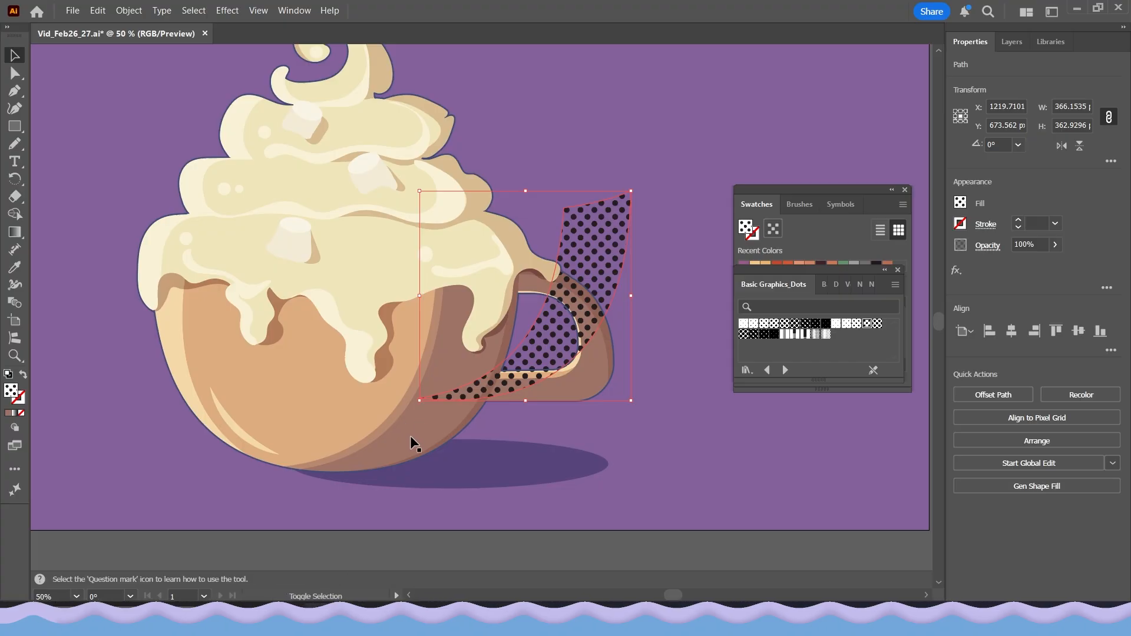
# Try aligning the dotted shape with the mug's shading by their left and bottom edges, and undo the alignment
pyautogui.keyDown('shift'); pyautogui.click(410, 437); pyautogui.keyUp('shift')
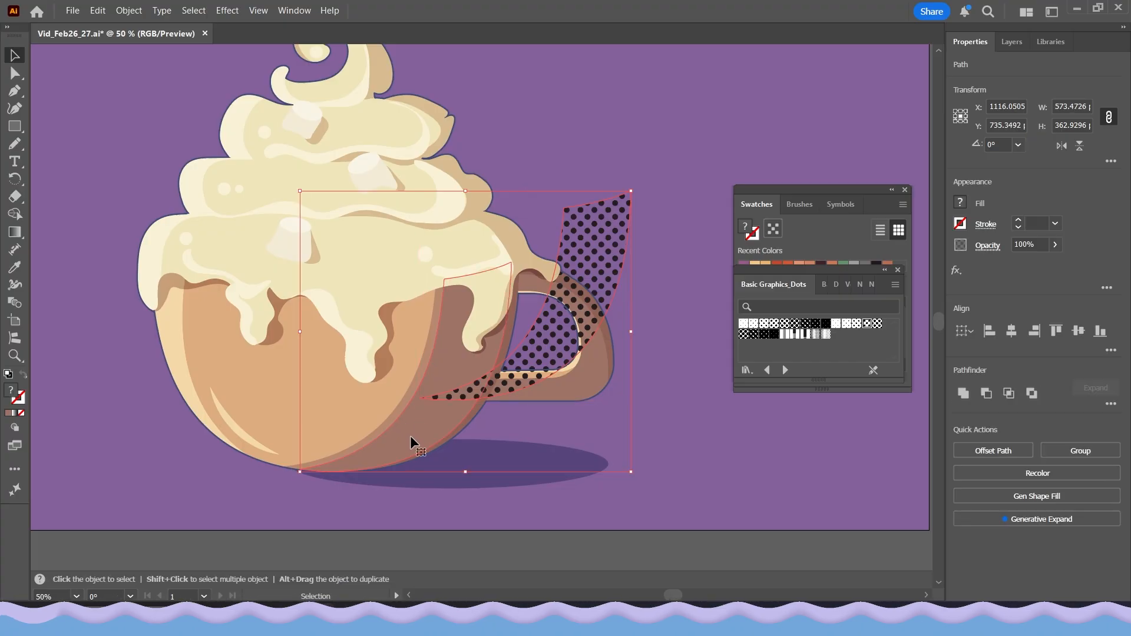
pyautogui.click(989, 332)
pyautogui.click(1100, 331)
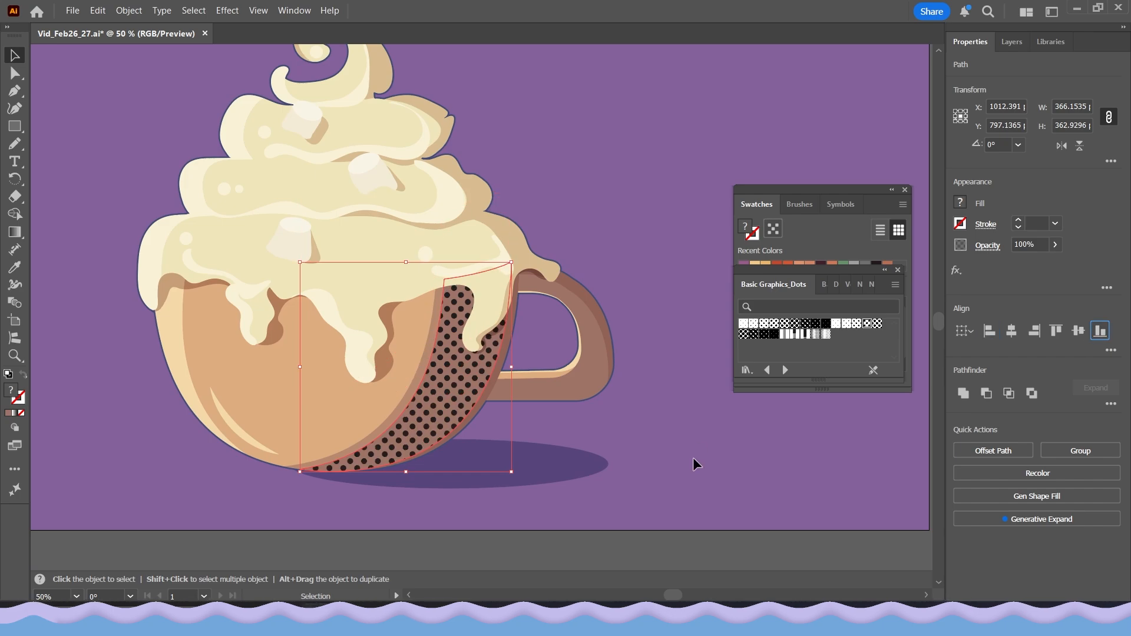
pyautogui.click(676, 468)
pyautogui.moveTo(446, 361); pyautogui.dragTo(475, 402)
pyautogui.hotkey('ctrl', 'z')
pyautogui.hotkey('ctrl', 'z')
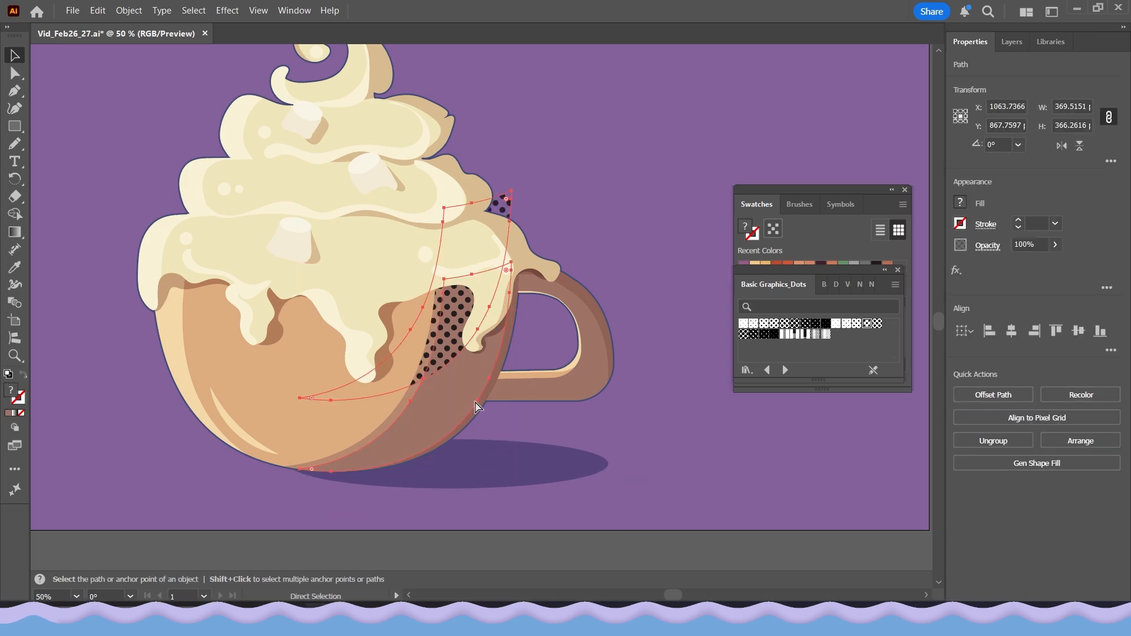
pyautogui.hotkey('ctrl', 'z')
pyautogui.click(632, 423)
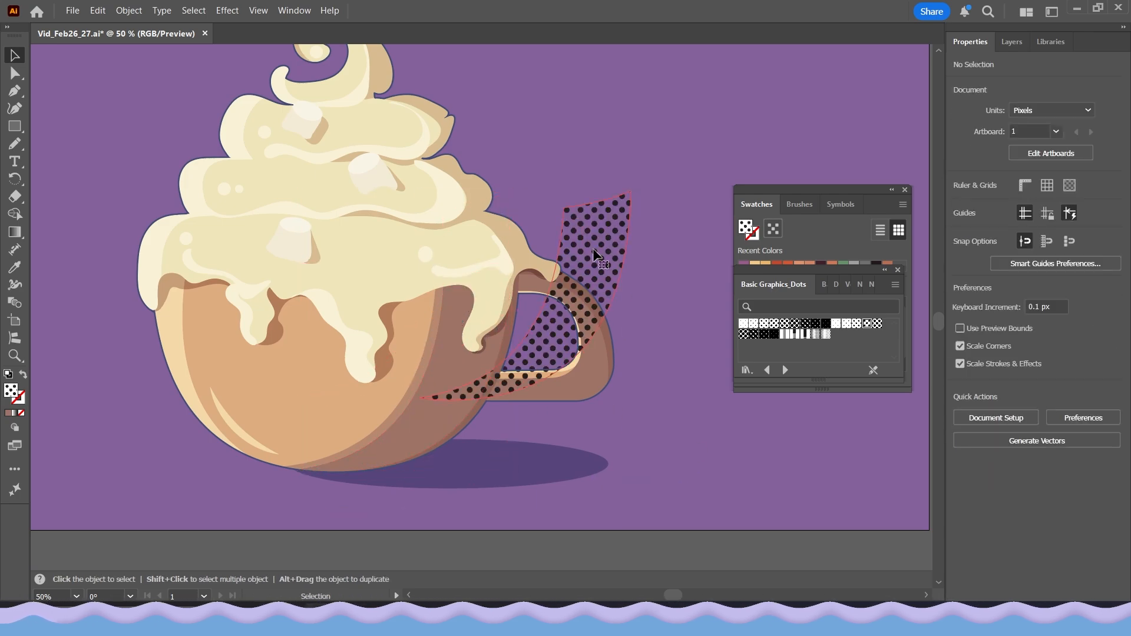
# Align the dotted shape and the mug's original shading shape by their left and bottom edges
pyautogui.click(594, 250)
pyautogui.keyDown('shift'); pyautogui.click(409, 430); pyautogui.keyUp('shift')
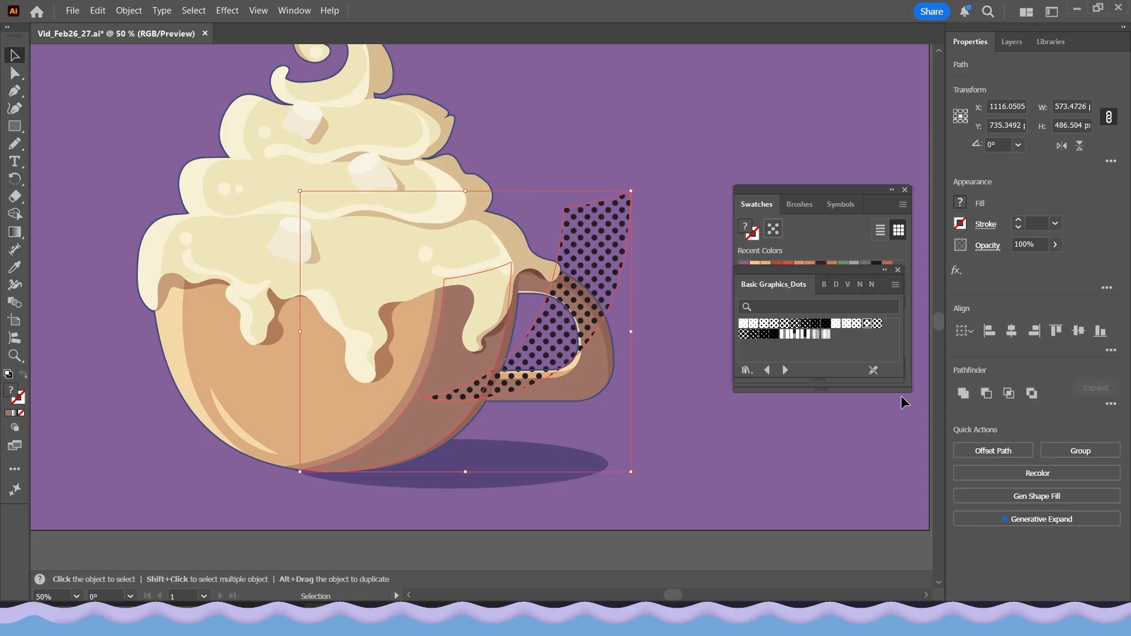
pyautogui.click(989, 331)
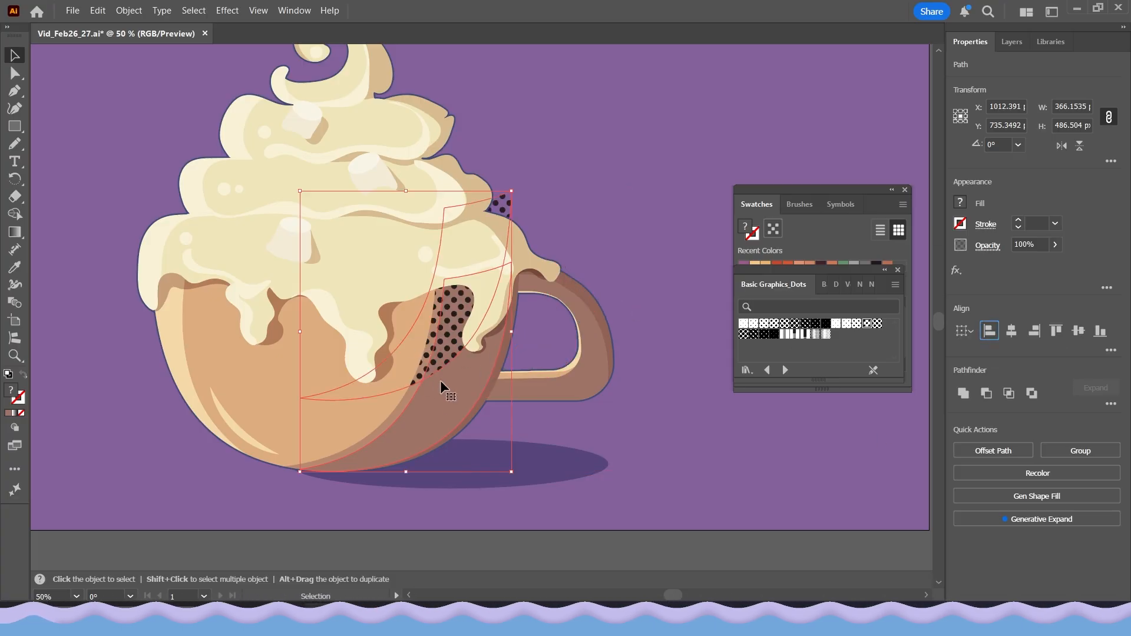
pyautogui.click(1100, 331)
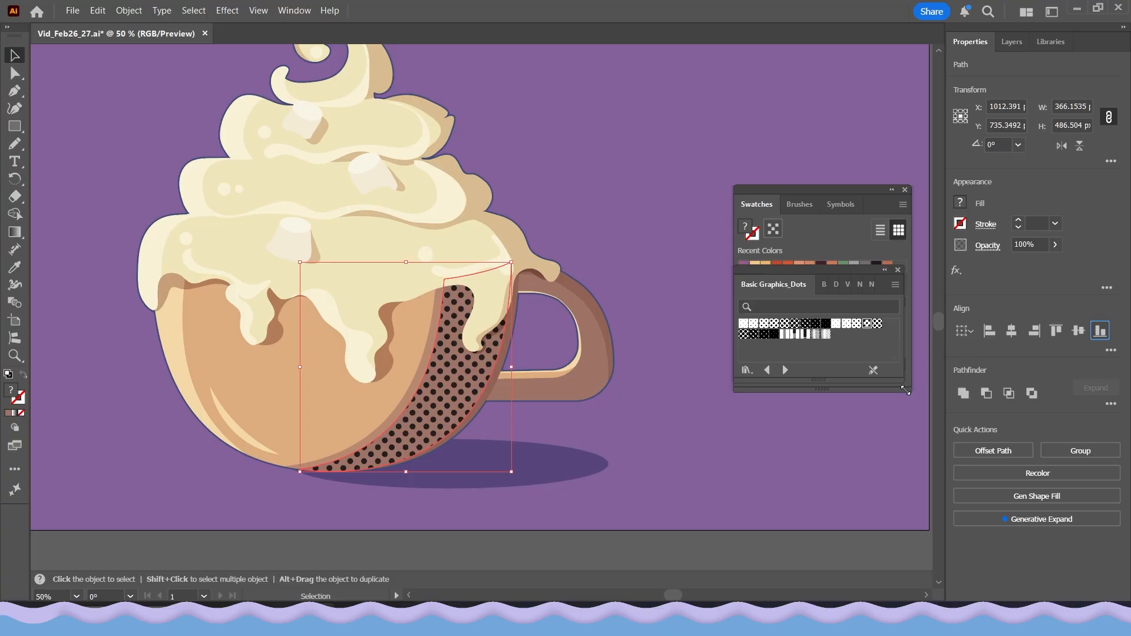
pyautogui.click(570, 496)
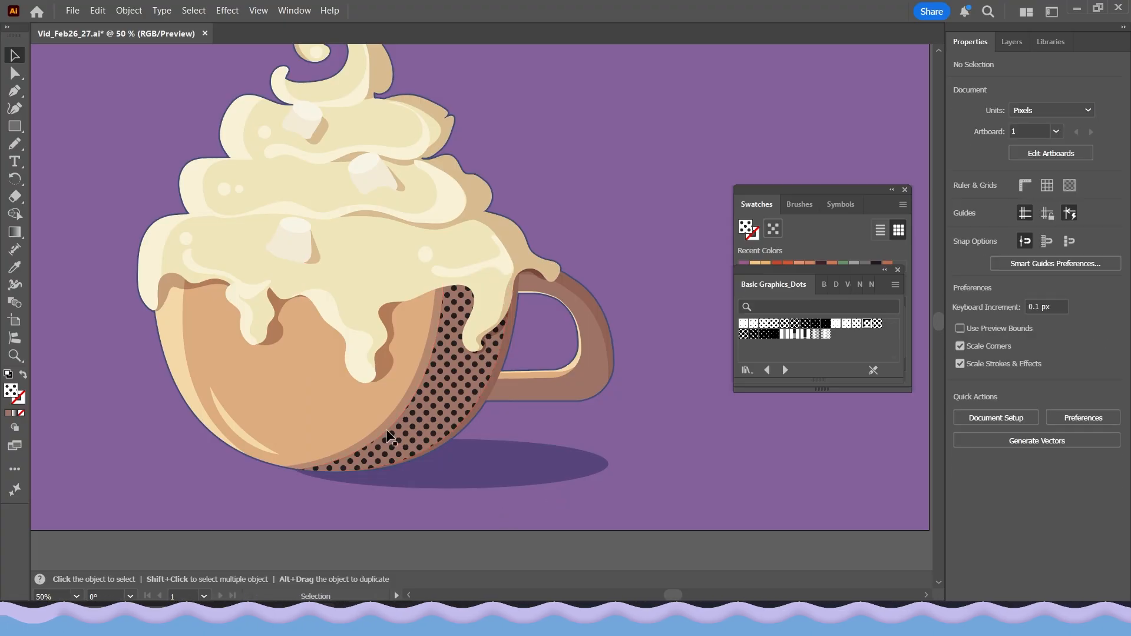
# Try the Multiply and Screen blending modes on the dotted shape, ending with Lighten
pyautogui.click(437, 392)
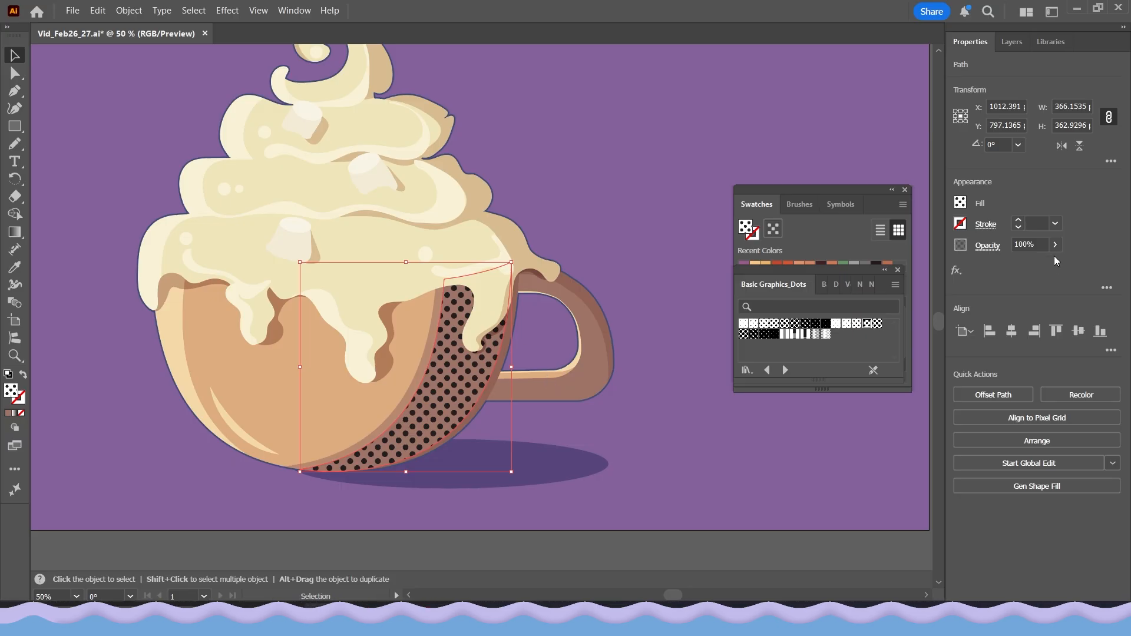
pyautogui.click(981, 247)
pyautogui.click(870, 272)
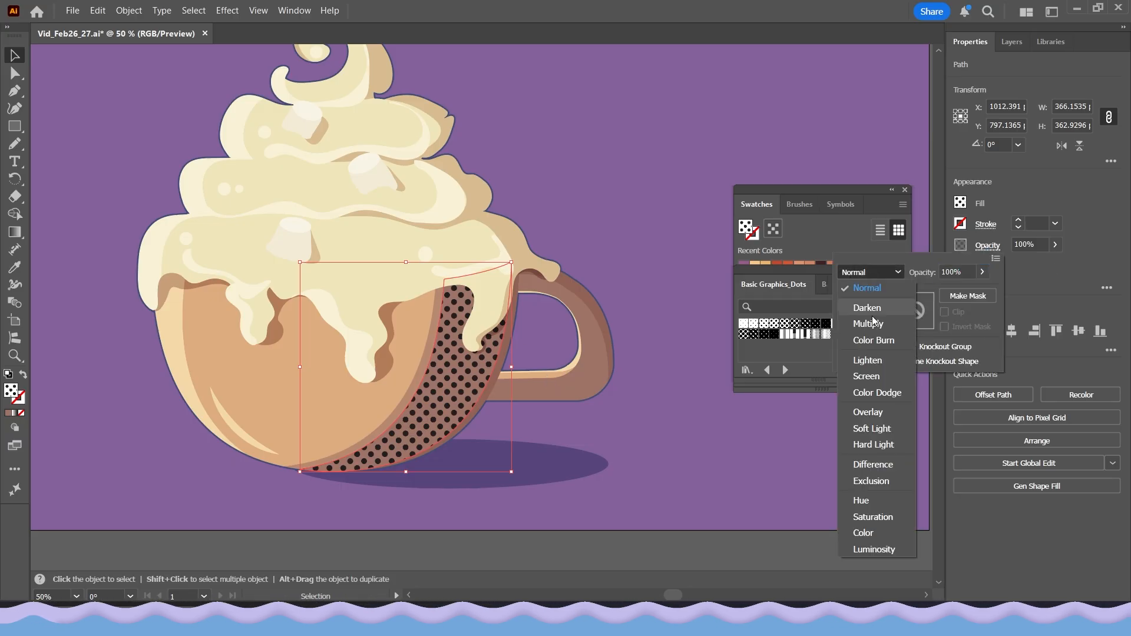
pyautogui.click(885, 323)
pyautogui.click(869, 272)
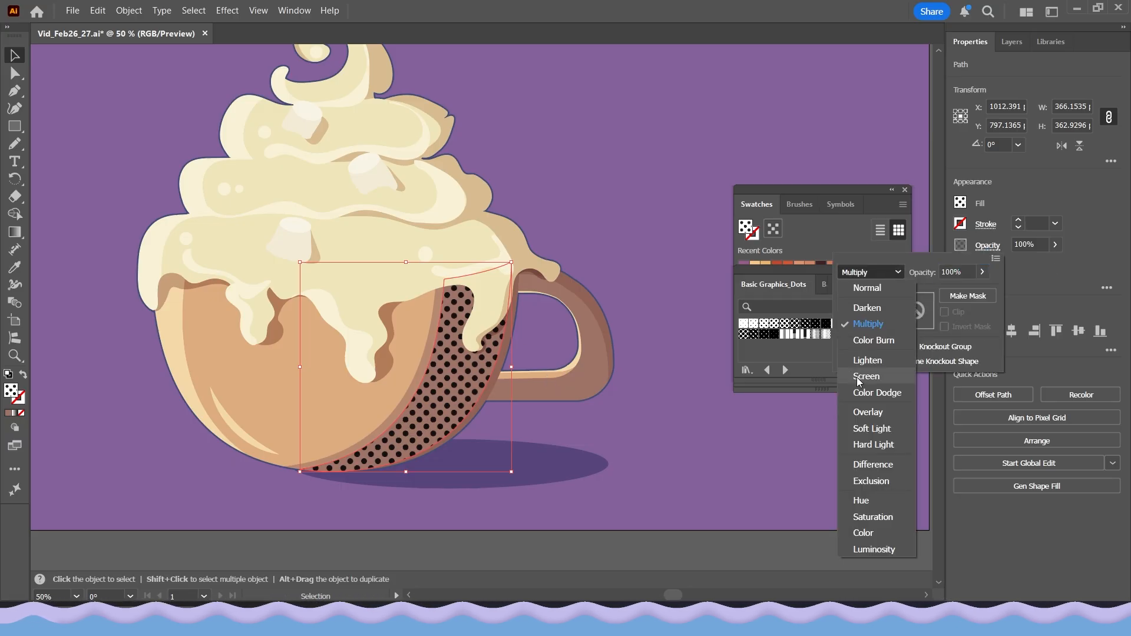
pyautogui.click(862, 380)
pyautogui.click(873, 275)
pyautogui.click(867, 360)
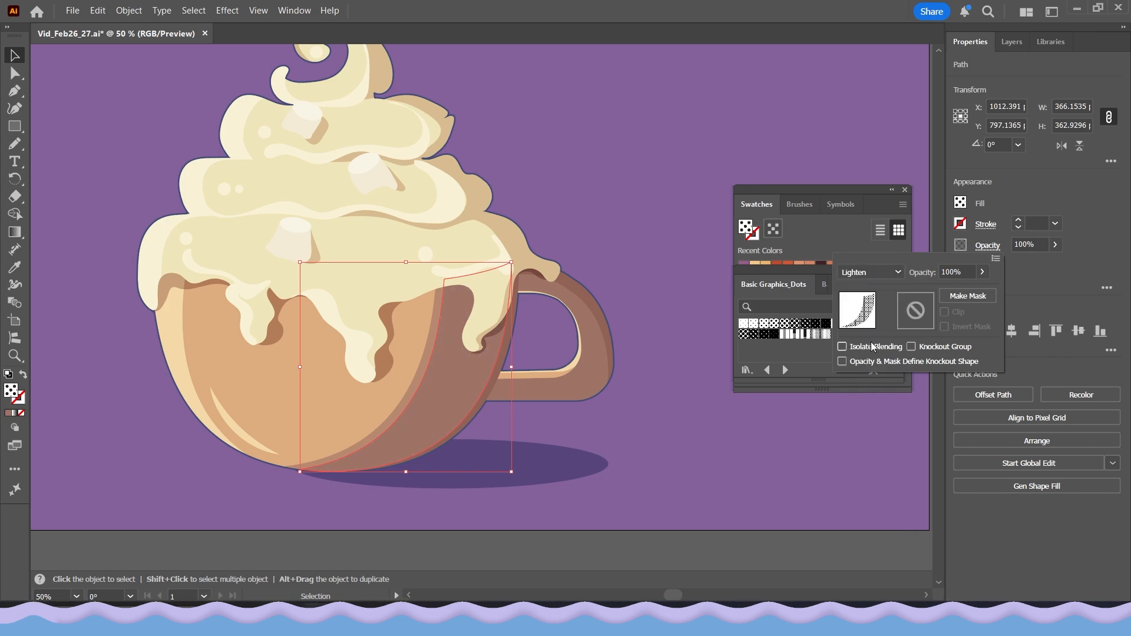
# Try the Color Dodge and Overlay blending modes on the dotted shape, ending with Soft Light
pyautogui.click(869, 273)
pyautogui.click(866, 393)
pyautogui.click(869, 272)
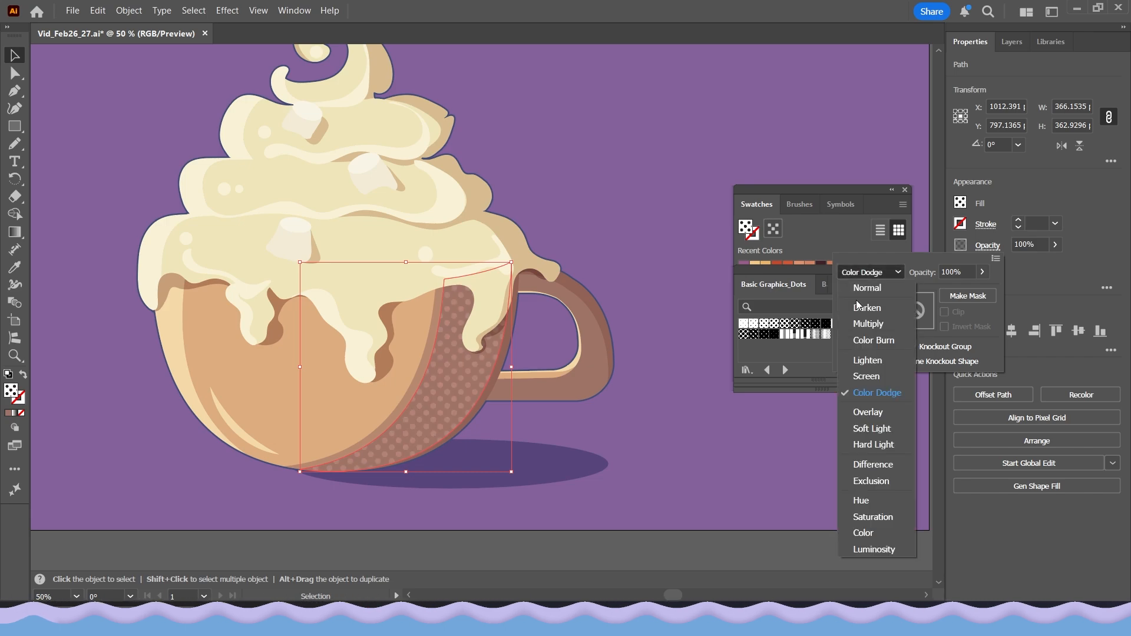
pyautogui.click(868, 413)
pyautogui.click(869, 272)
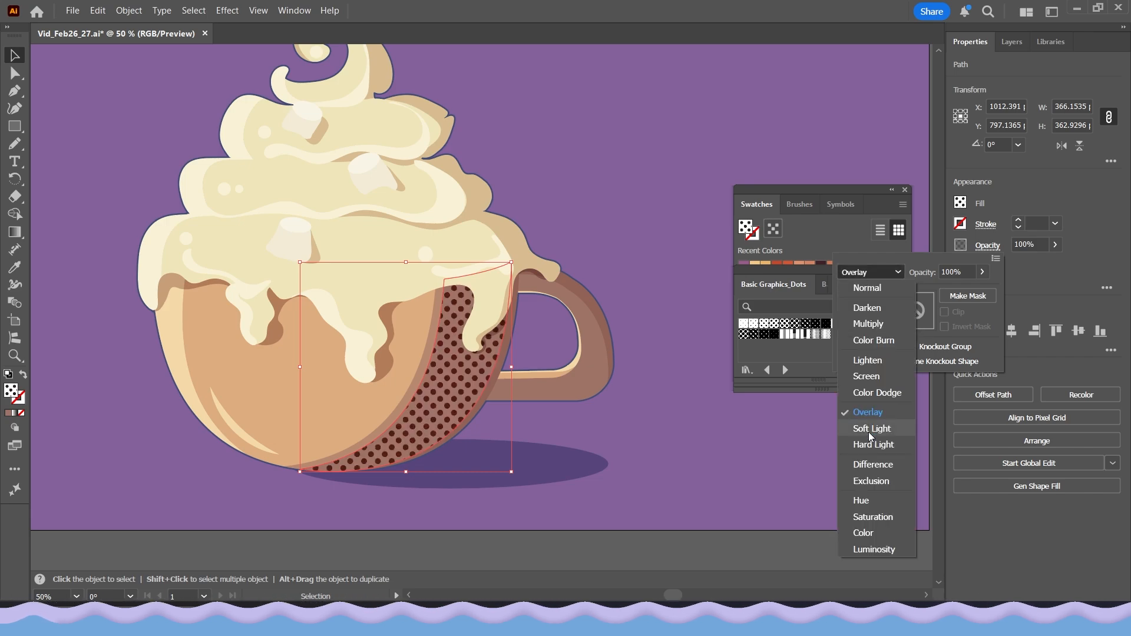
pyautogui.click(868, 429)
pyautogui.click(881, 274)
pyautogui.click(725, 485)
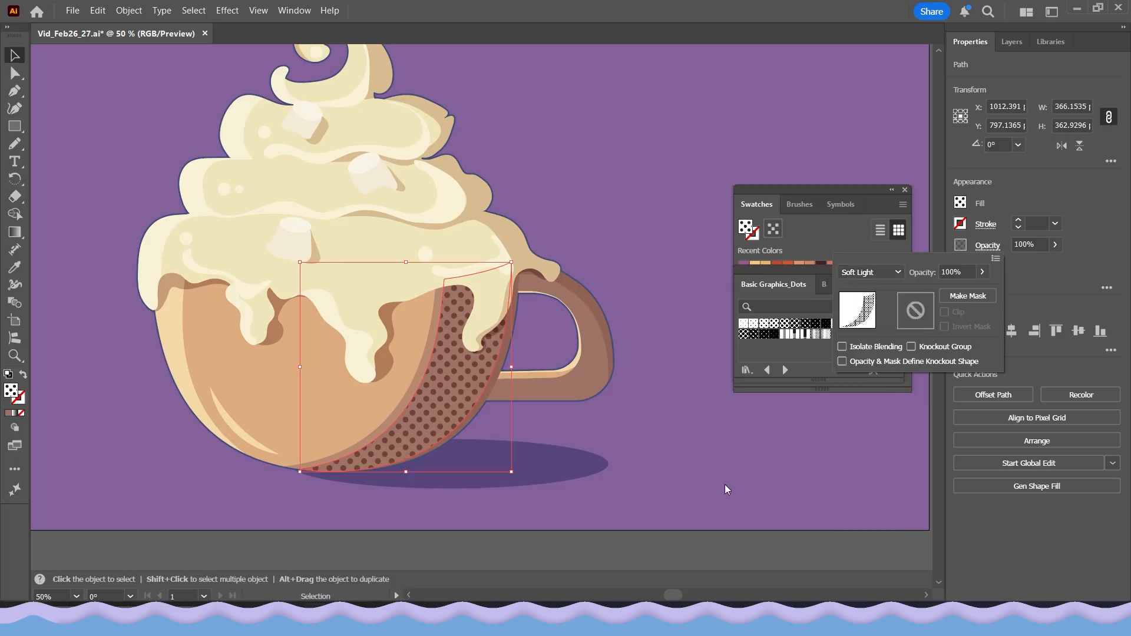
pyautogui.click(721, 485)
pyautogui.click(491, 497)
# Deselect the dotted shape and close the floating Swatches and Basic Graphics_Dots libraries
pyautogui.scroll(-1, 489, 482)
pyautogui.moveTo(445, 424)
pyautogui.mouseDown()
pyautogui.moveTo(596, 374)
pyautogui.moveTo(590, 383)
pyautogui.mouseUp()
pyautogui.scroll(-1, 596, 374)
pyautogui.scroll(1, 591, 364)
pyautogui.hotkey('ctrl', 'z')
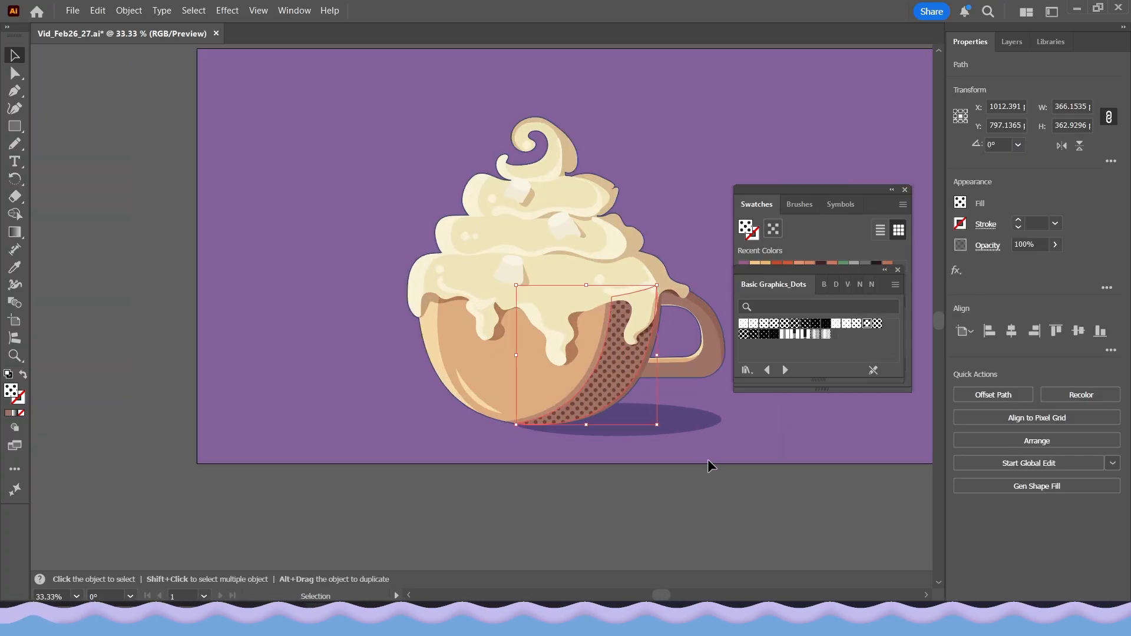
pyautogui.click(709, 461)
pyautogui.moveTo(705, 397); pyautogui.dragTo(638, 403)
pyautogui.click(906, 189)
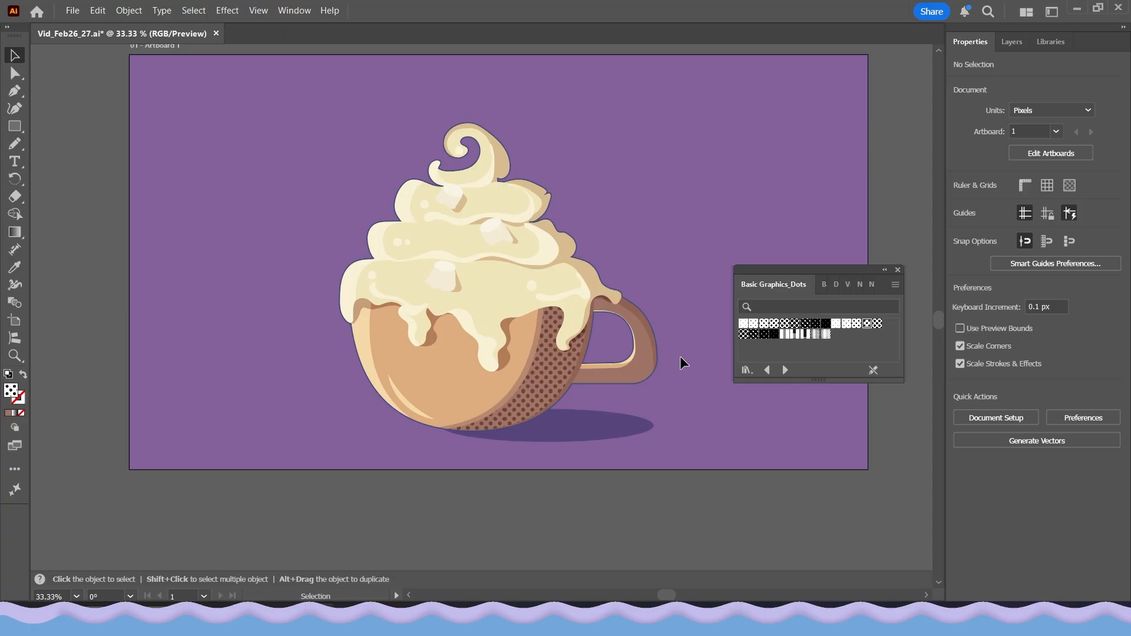
pyautogui.click(897, 270)
pyautogui.scroll(2, 860, 362)
pyautogui.hscroll(2, 766, 376)
pyautogui.scroll(-1, 741, 378)
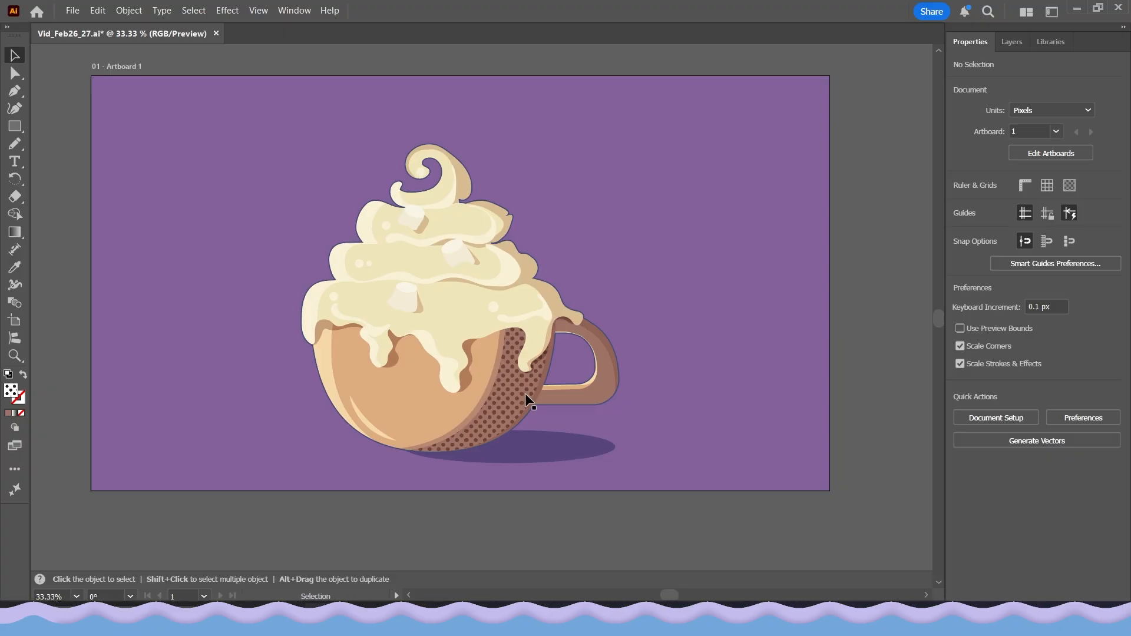
# Lower the opacity of the dotted shape on the mug's shading so the dots look subtler
pyautogui.scroll(2, 489, 402)
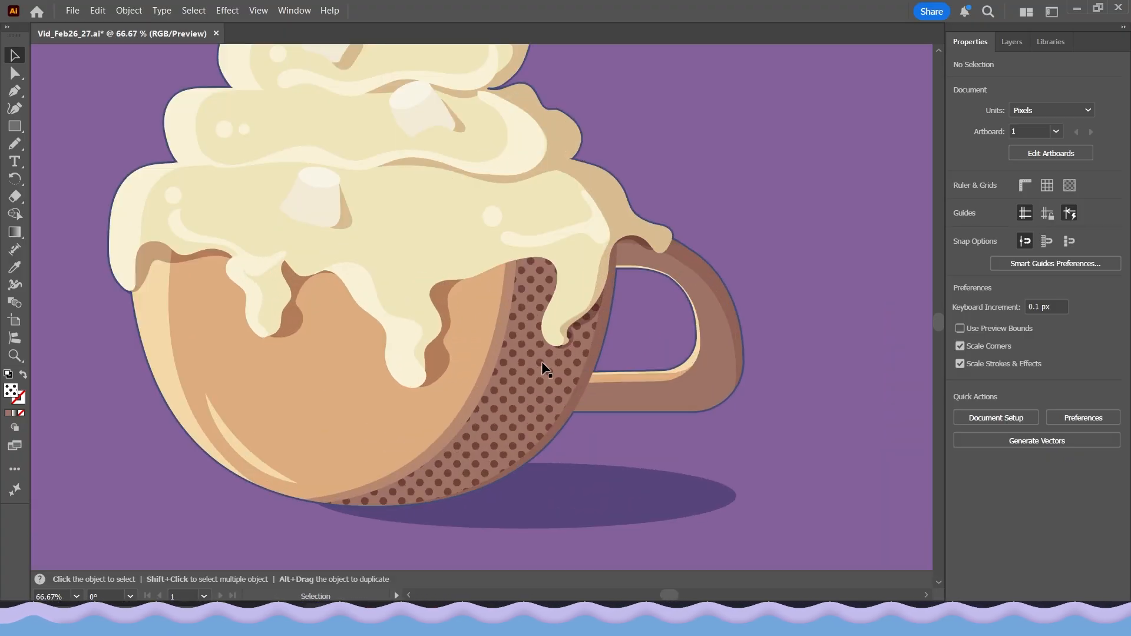
pyautogui.click(533, 358)
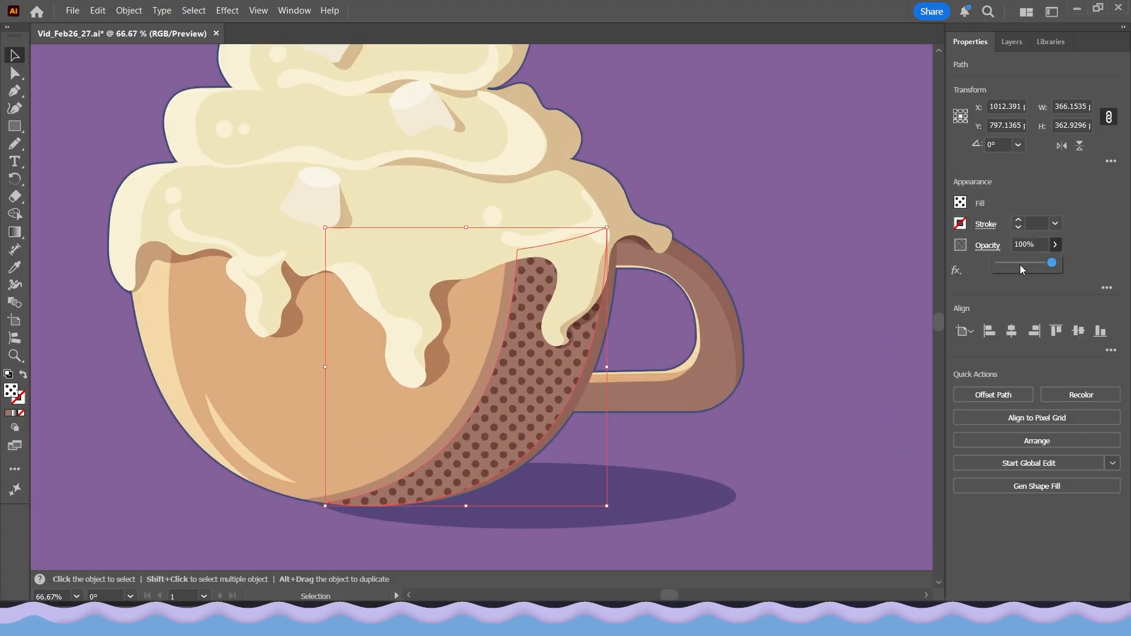
pyautogui.click(1017, 260)
pyautogui.click(567, 437)
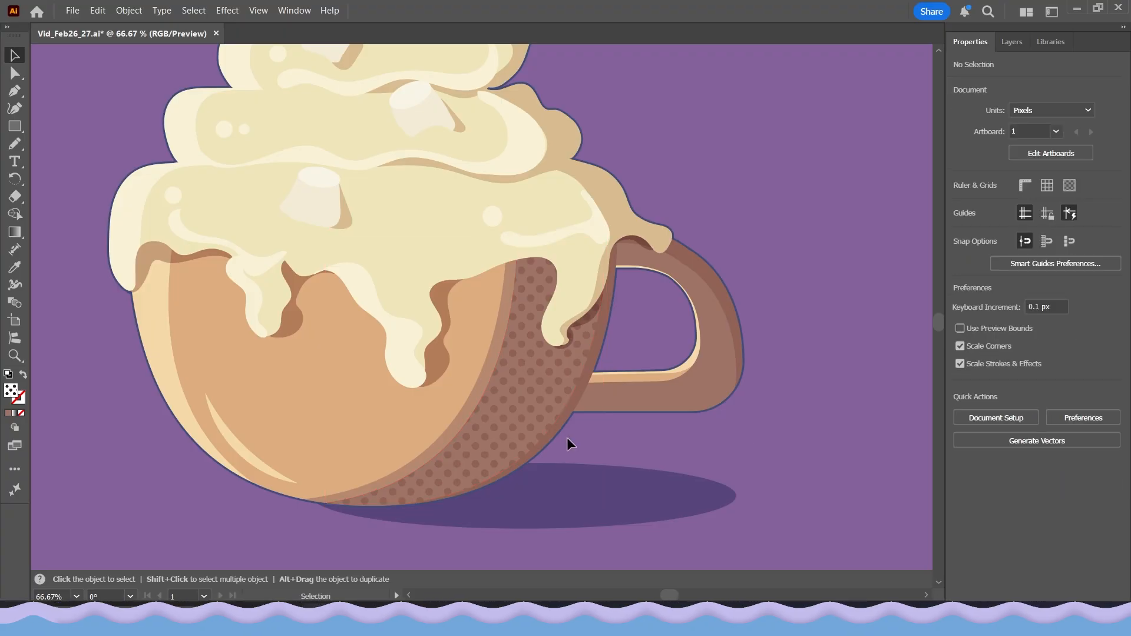
# Duplicate the mug's plain shading shape onto the empty purple background, at about X 1507, Y 368 px
pyautogui.scroll(-1, 554, 443)
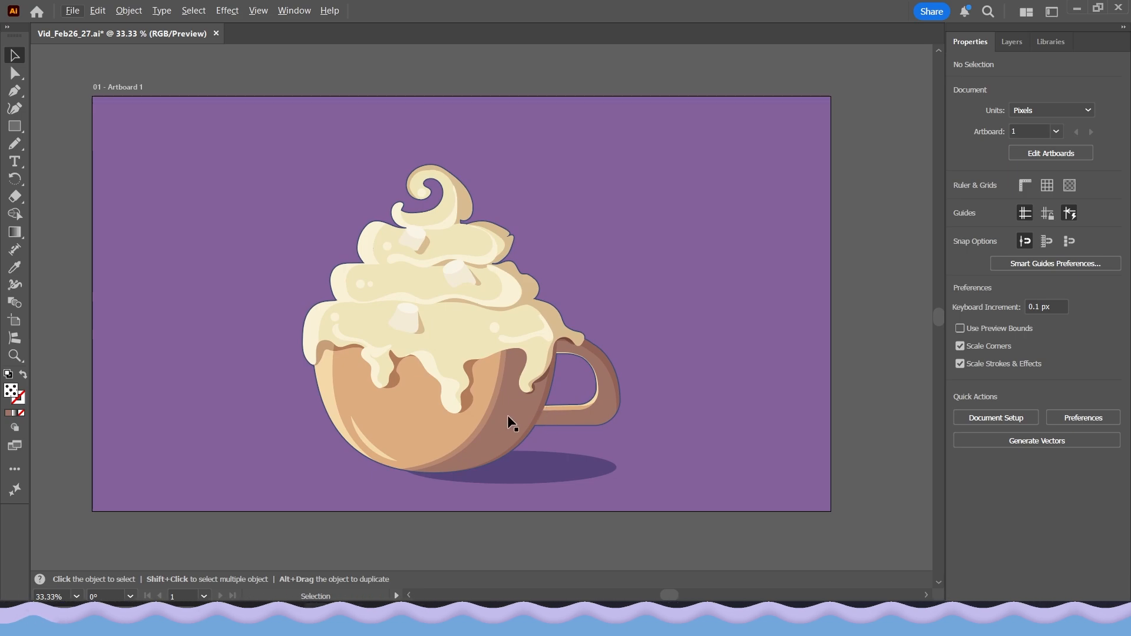
pyautogui.moveTo(507, 412); pyautogui.dragTo(707, 282)
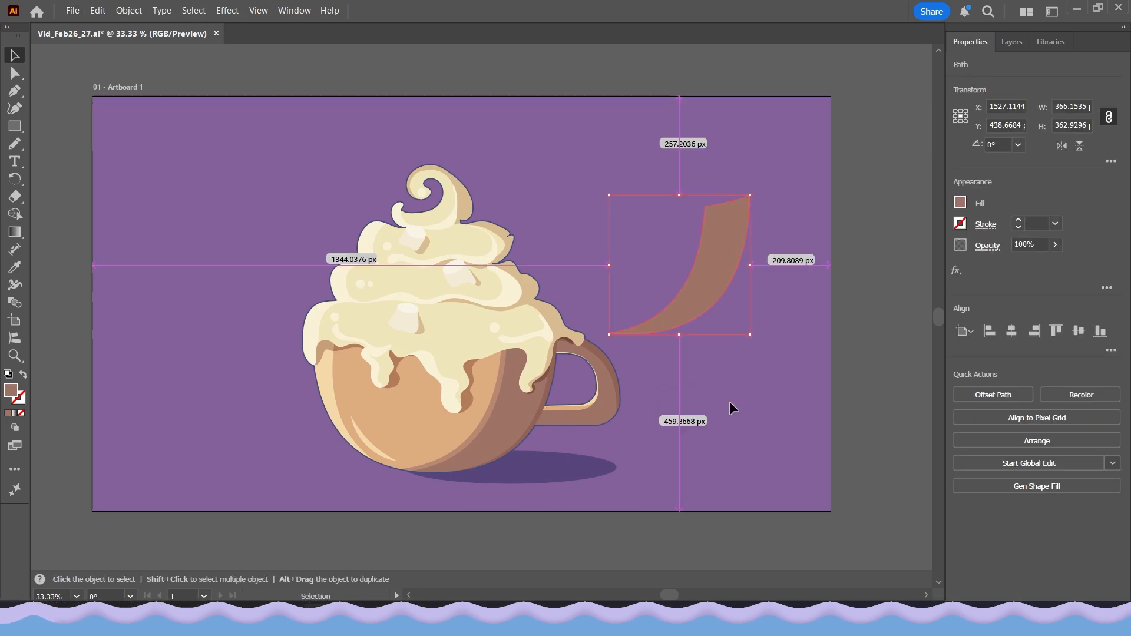
pyautogui.click(777, 376)
pyautogui.scroll(1, 677, 345)
pyautogui.hscroll(4, 622, 311)
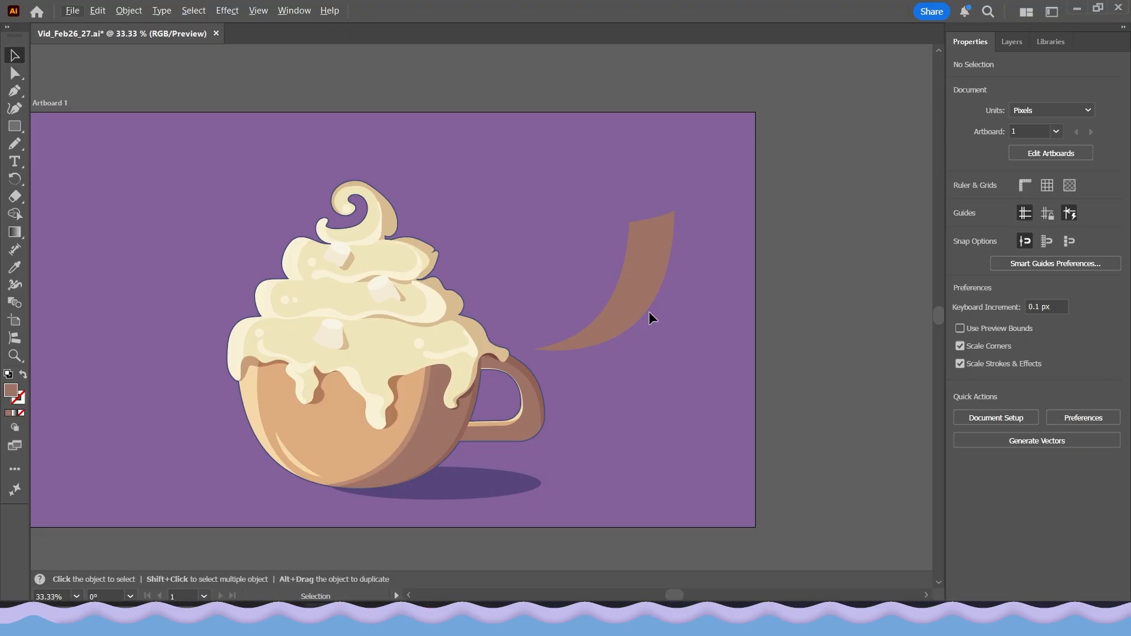
pyautogui.scroll(1, 649, 312)
pyautogui.moveTo(644, 318); pyautogui.dragTo(631, 366)
pyautogui.moveTo(611, 323); pyautogui.dragTo(601, 282)
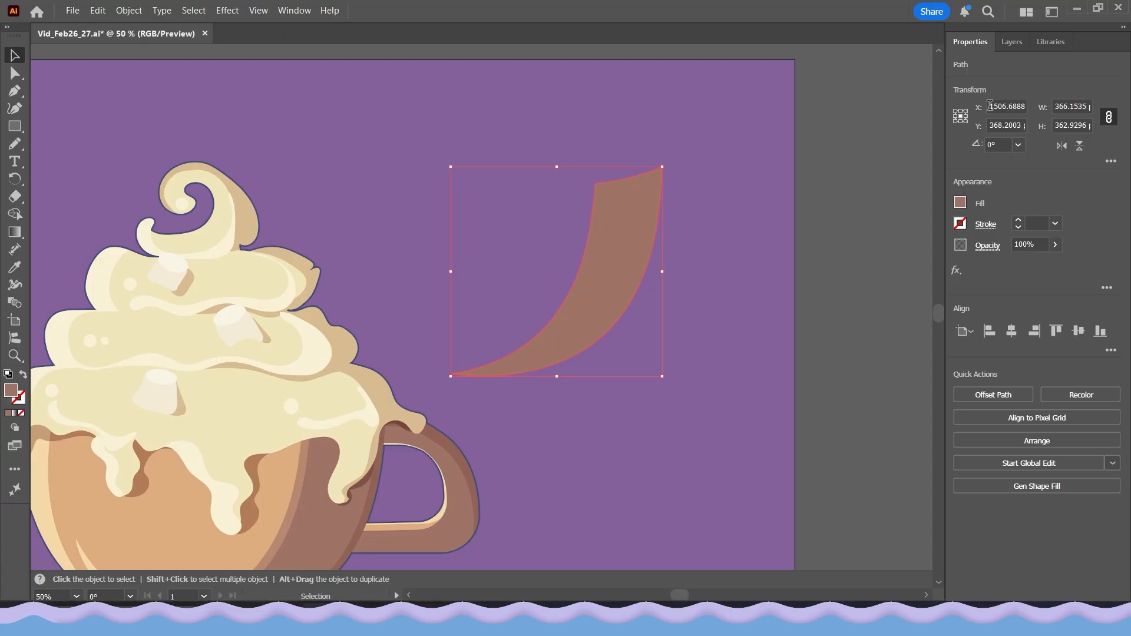
# Fill the duplicated shading shape with the white-to-black gradient swatch and show its gradient annotator
pyautogui.click(960, 204)
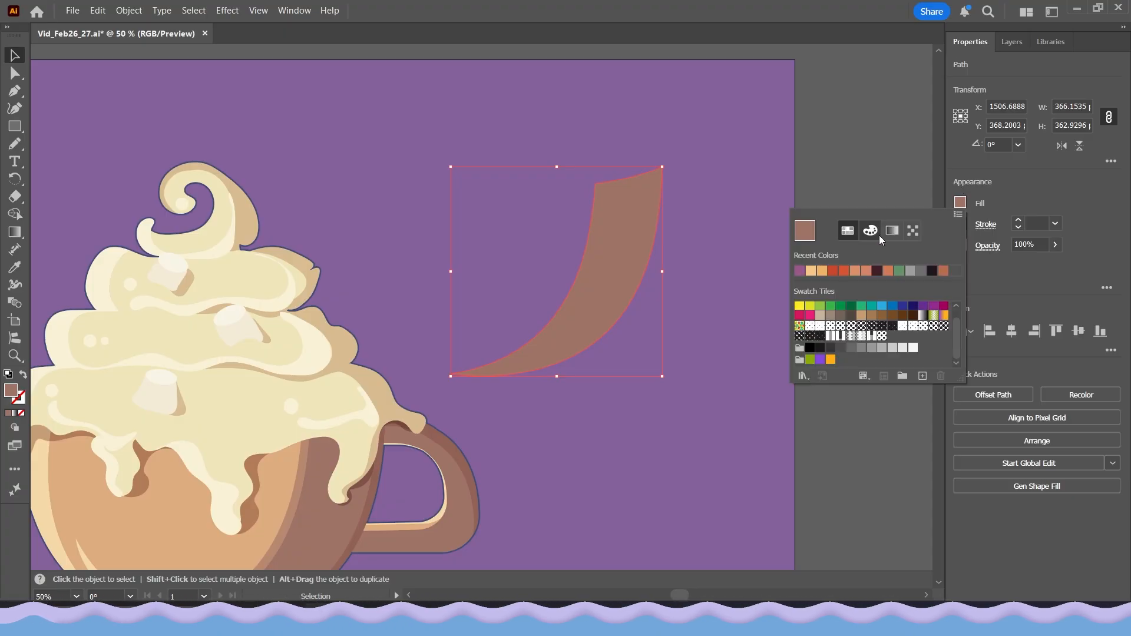
pyautogui.click(924, 316)
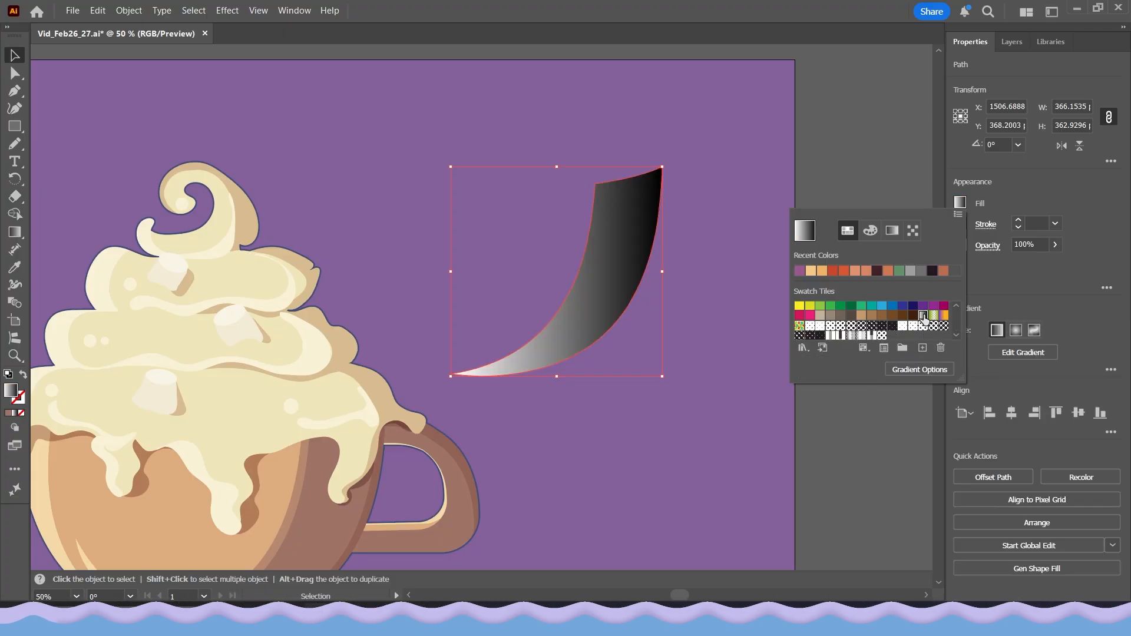
pyautogui.click(15, 238)
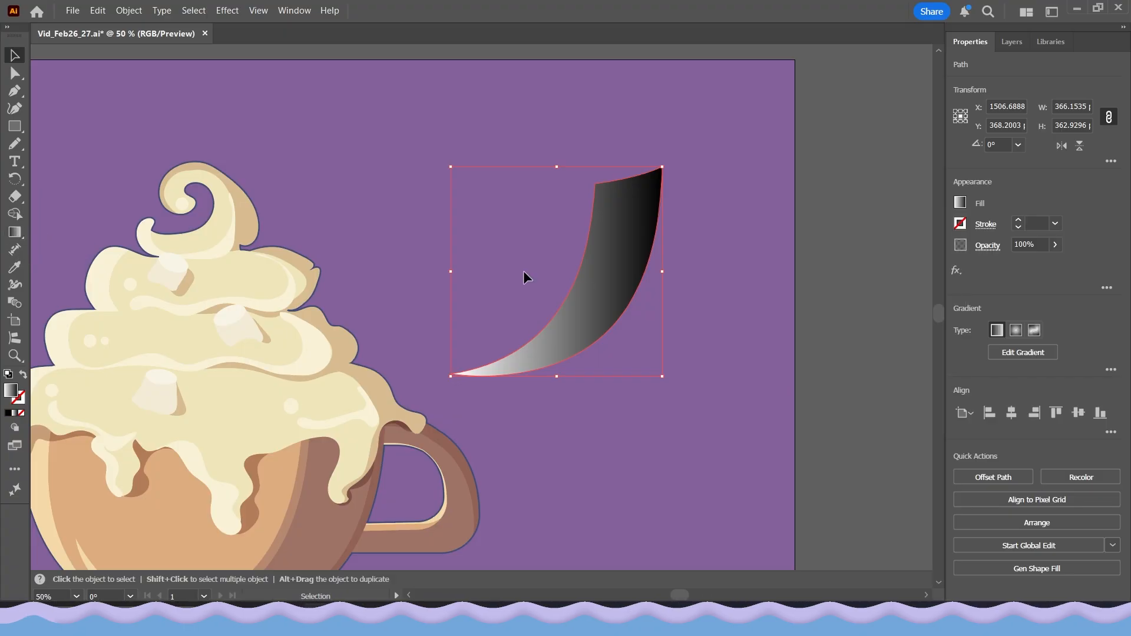
pyautogui.click(16, 232)
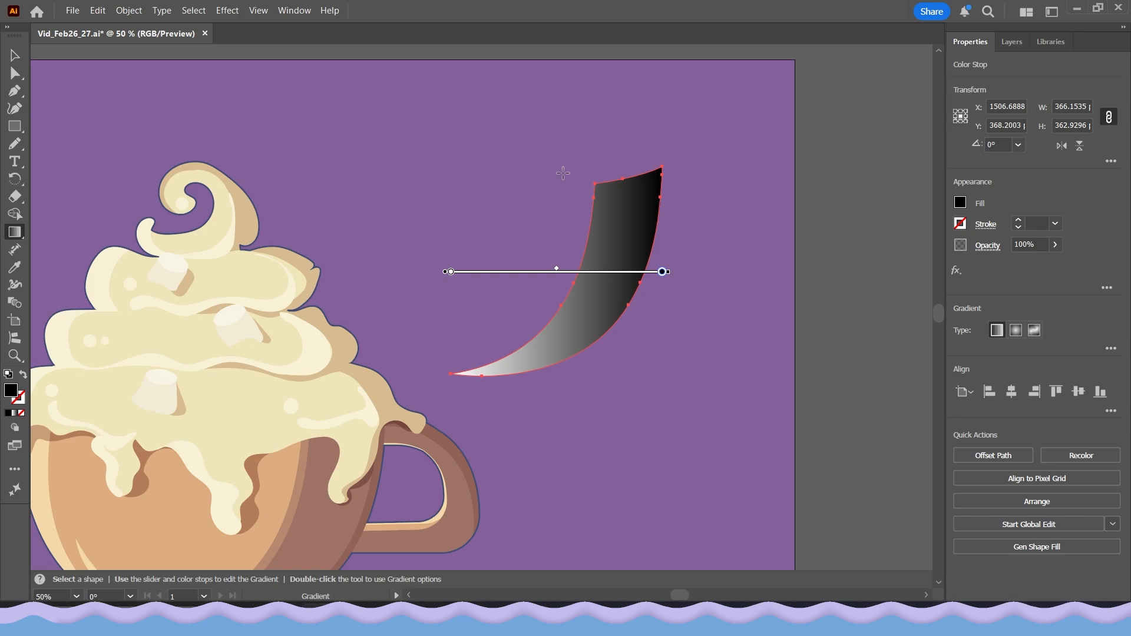
# Try the radial gradient type on the duplicated shape, and return it to a linear gradient
pyautogui.moveTo(527, 189); pyautogui.dragTo(588, 357)
pyautogui.click(1021, 330)
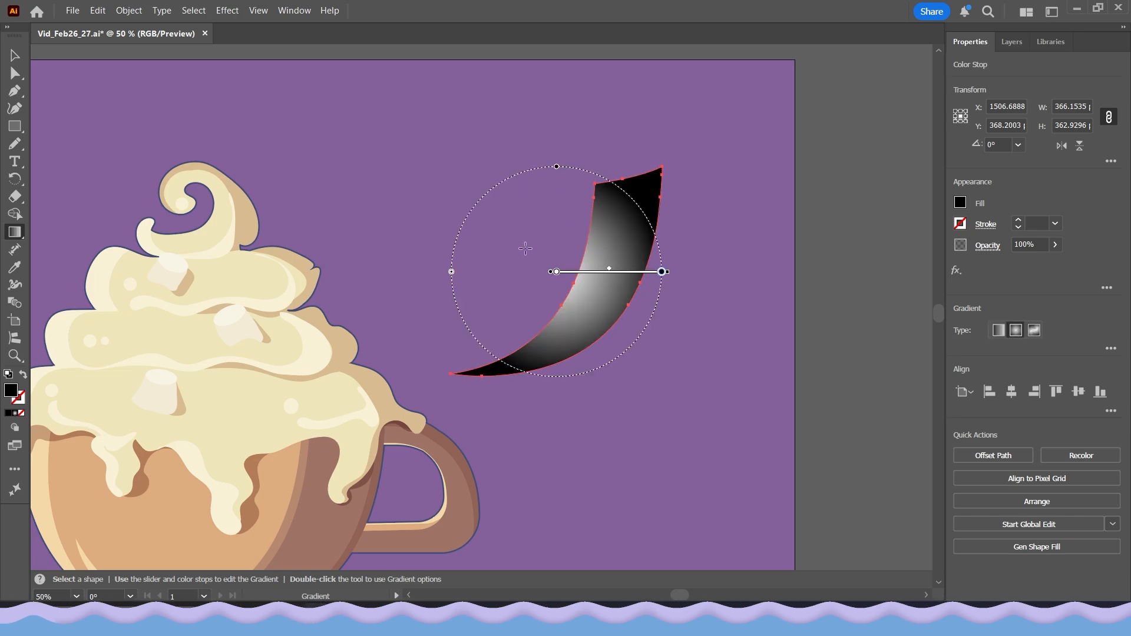
pyautogui.click(999, 331)
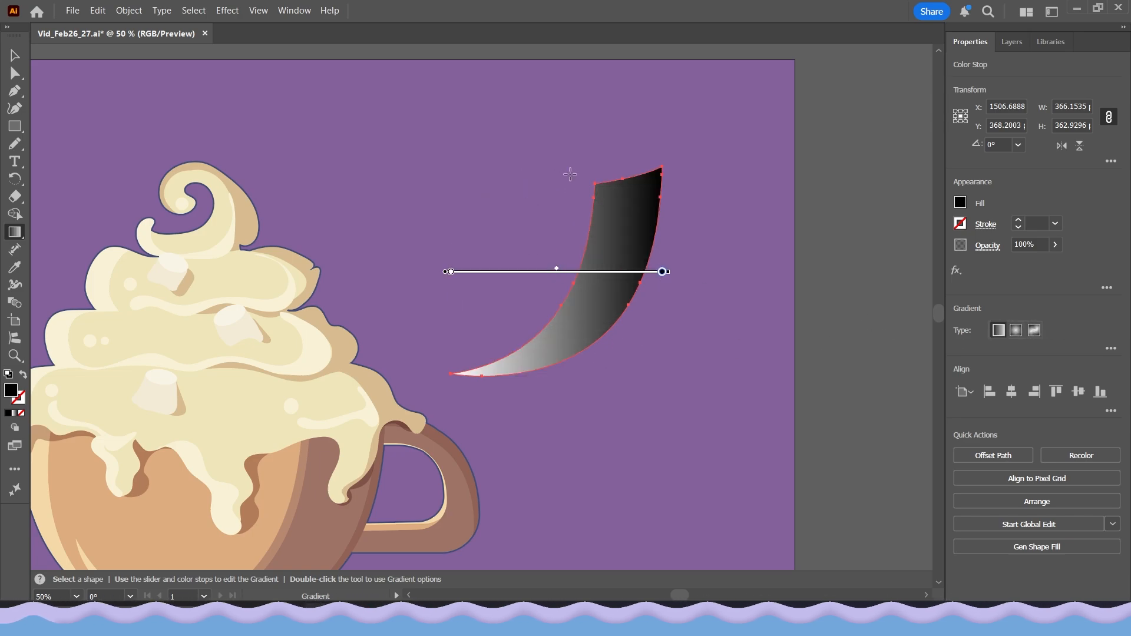
# Redraw the linear gradient diagonally across the shape, light toward its inner curve and black at its outer lower-right edge
pyautogui.moveTo(568, 168); pyautogui.dragTo(650, 327)
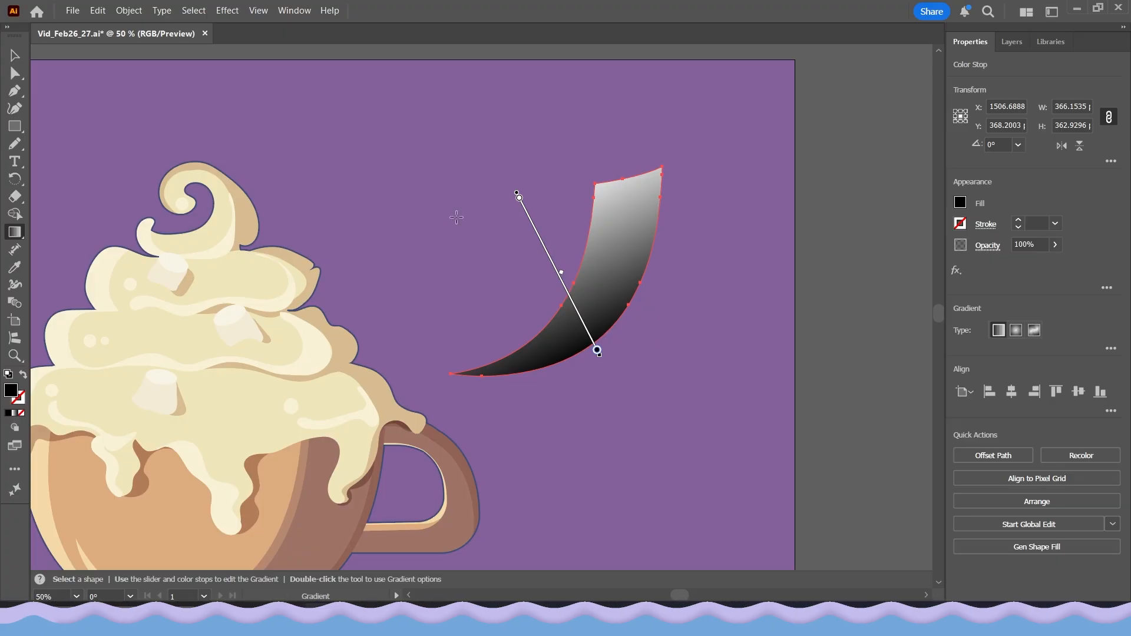
pyautogui.moveTo(514, 213); pyautogui.dragTo(640, 319)
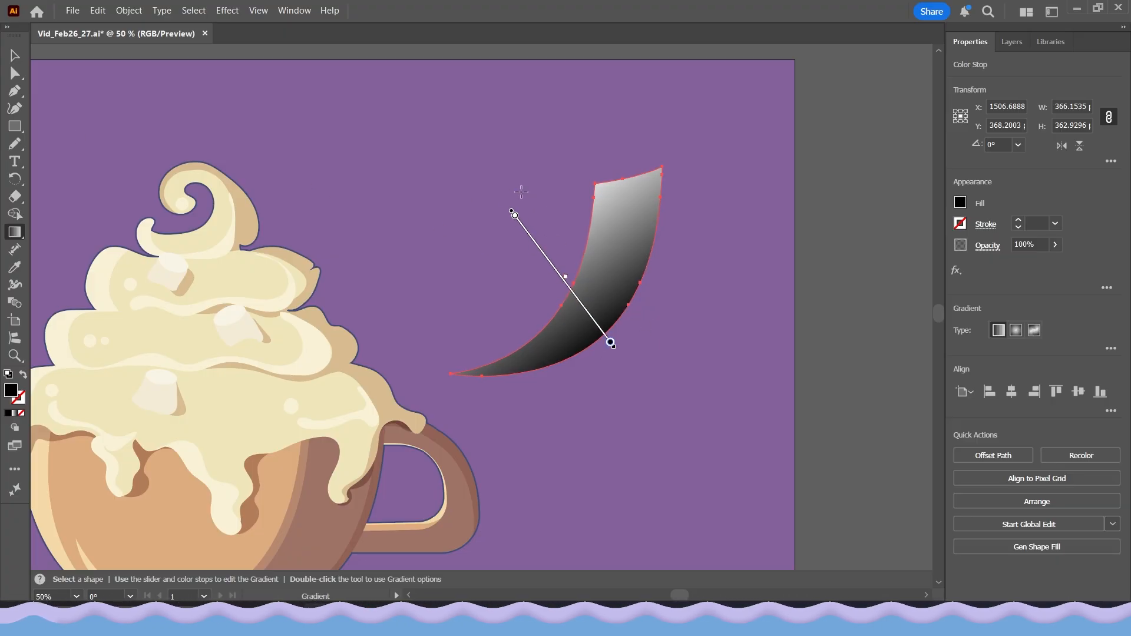
pyautogui.moveTo(530, 199); pyautogui.dragTo(632, 321)
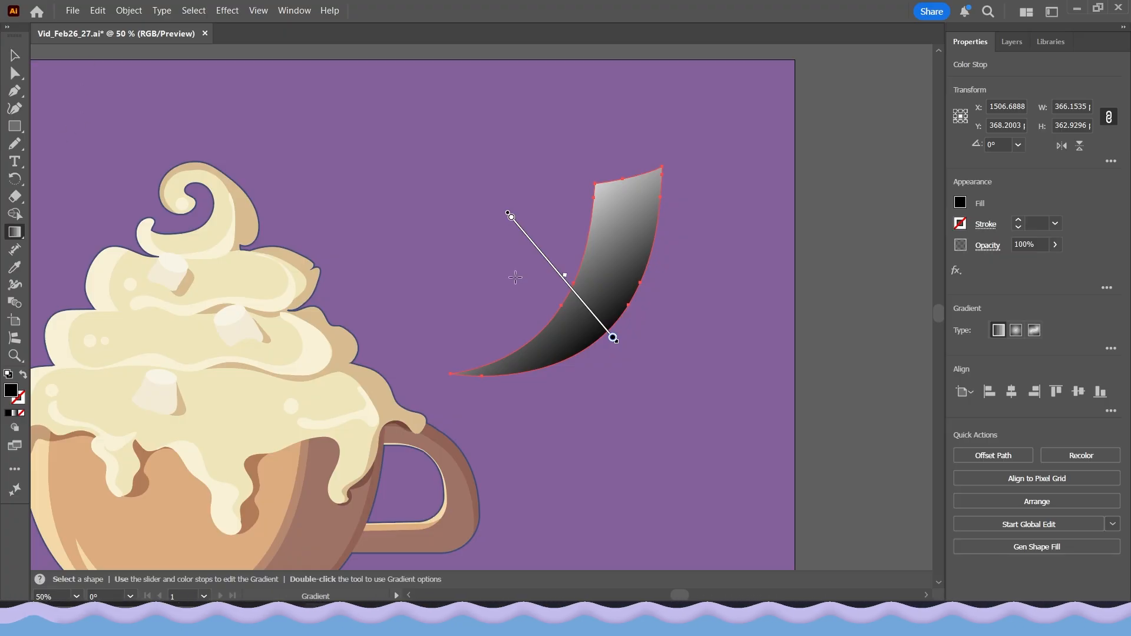
pyautogui.moveTo(515, 277); pyautogui.dragTo(570, 307)
pyautogui.moveTo(494, 211)
pyautogui.mouseDown()
pyautogui.moveTo(638, 306)
pyautogui.moveTo(629, 298)
pyautogui.moveTo(624, 317)
pyautogui.mouseUp()
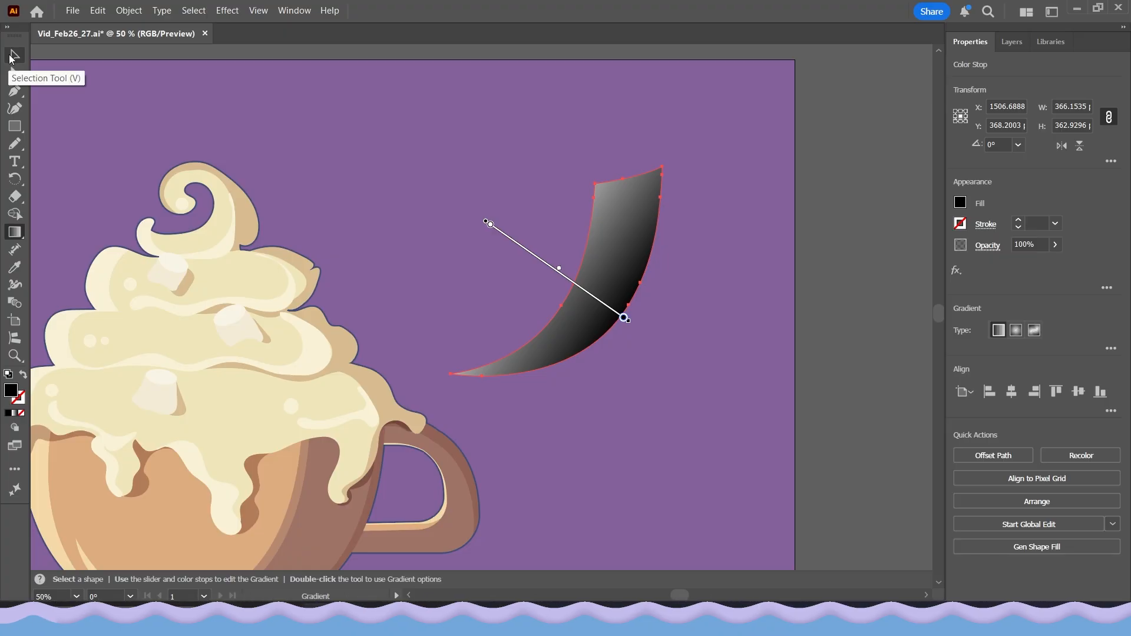
pyautogui.click(15, 55)
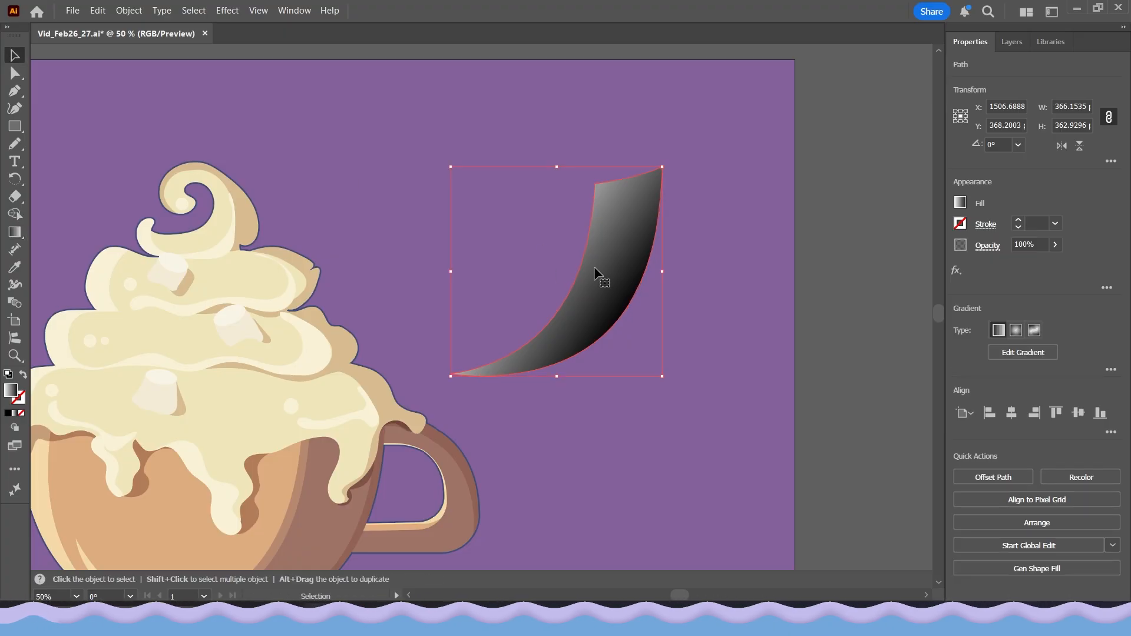
# Apply the Color Halftone effect to the gradient shape with a 10-pixel maximum radius and 40° for all four channels
pyautogui.click(224, 10)
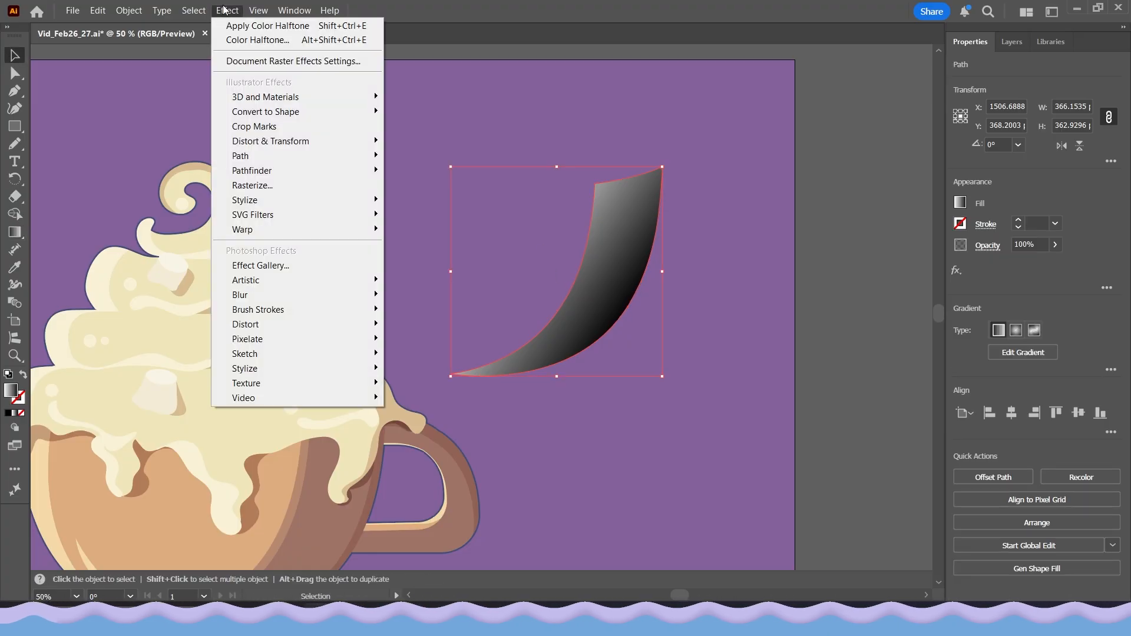
pyautogui.moveTo(247, 343)
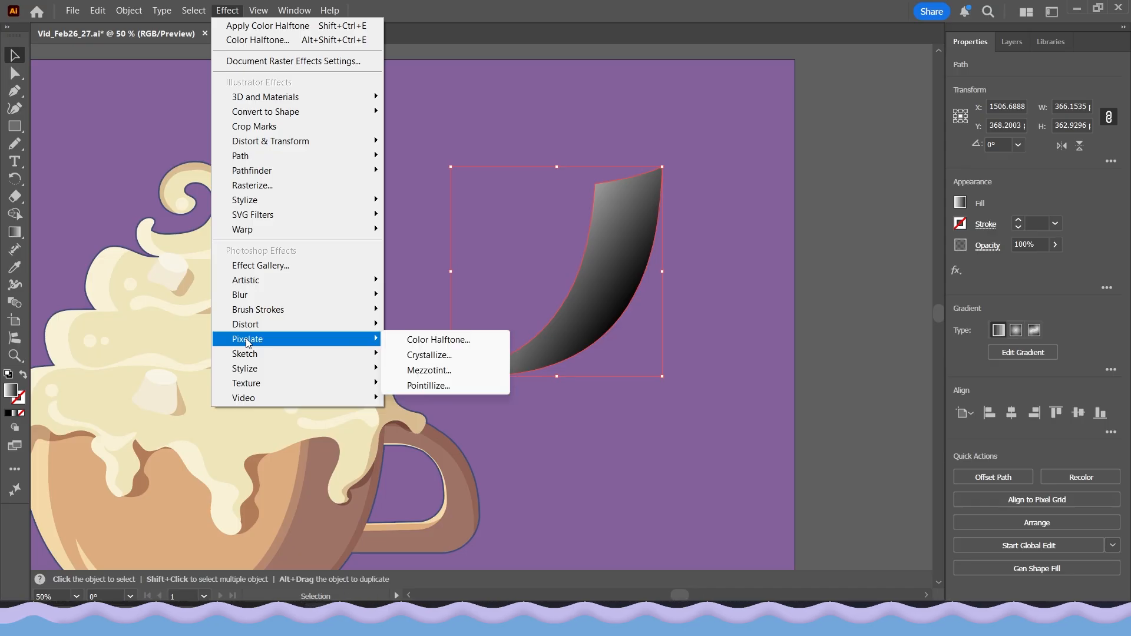
pyautogui.click(435, 340)
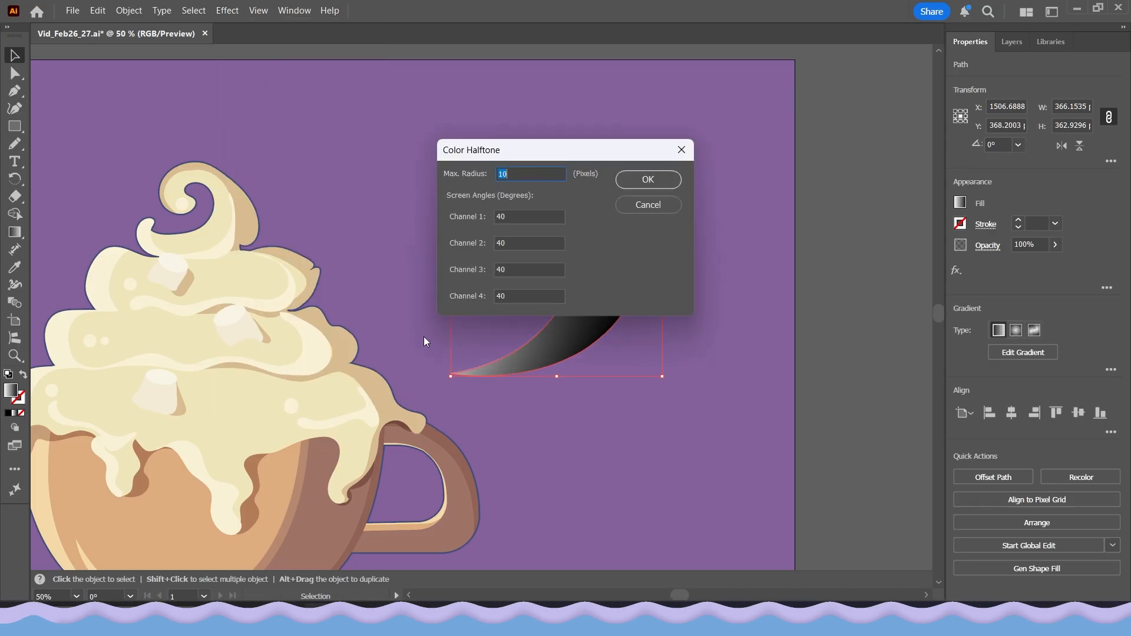
pyautogui.moveTo(576, 158); pyautogui.dragTo(790, 177)
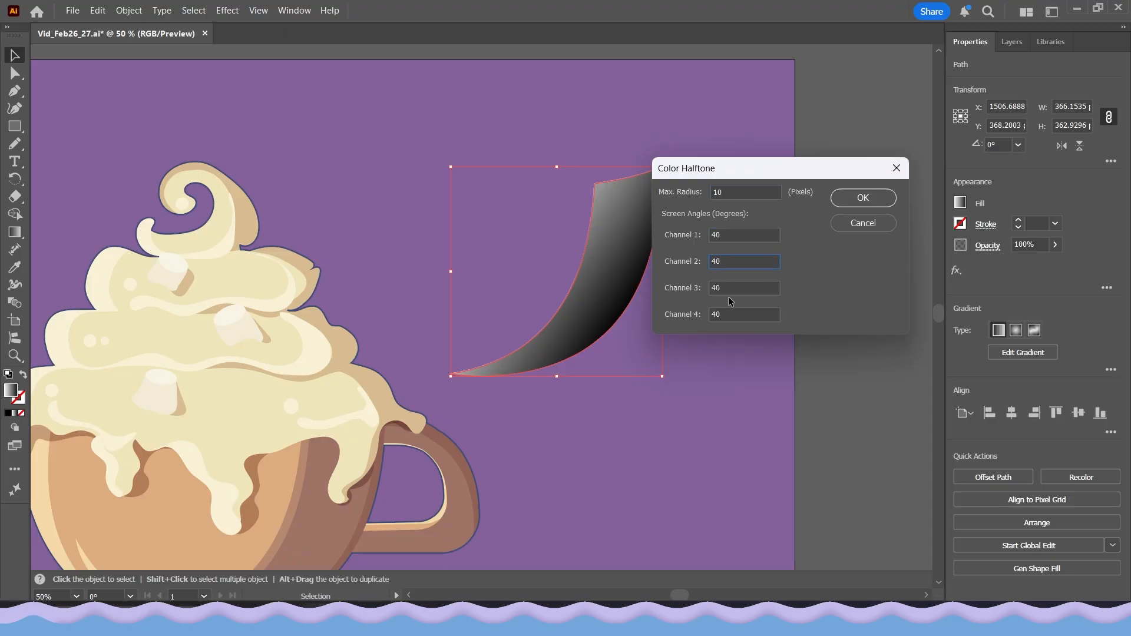
pyautogui.click(855, 202)
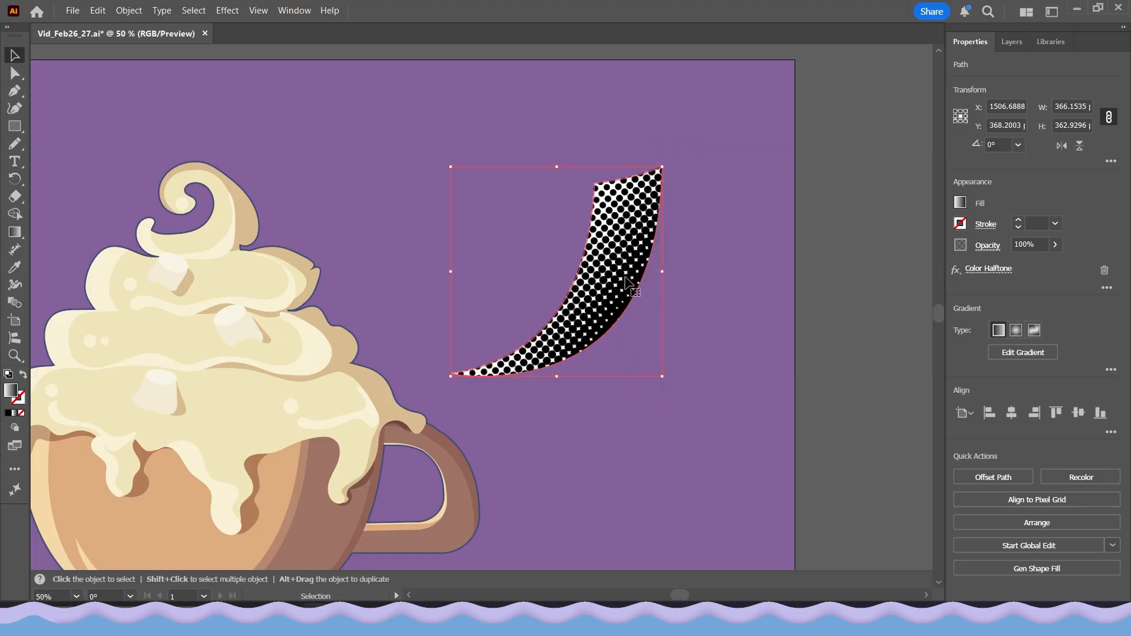
# Redraw the halftone shape's linear gradient on a diagonal extending past its outer lower-right edge, to make the dots there more distinct
pyautogui.keyDown('alt'); pyautogui.scroll(3, 628, 283); pyautogui.keyUp('alt')
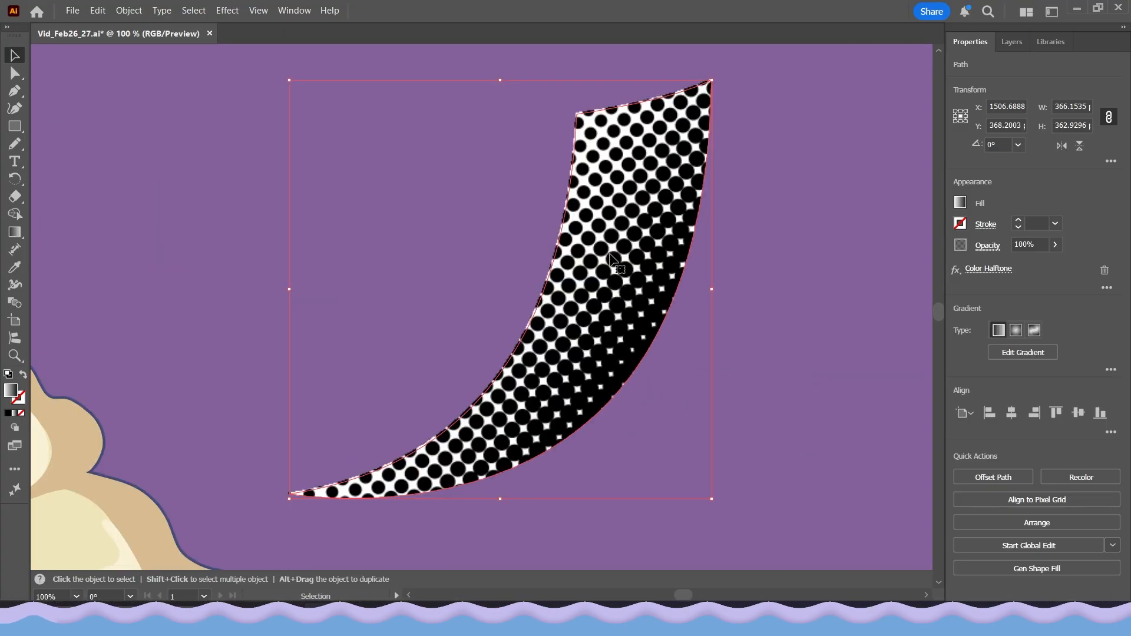
pyautogui.moveTo(597, 304); pyautogui.dragTo(595, 294)
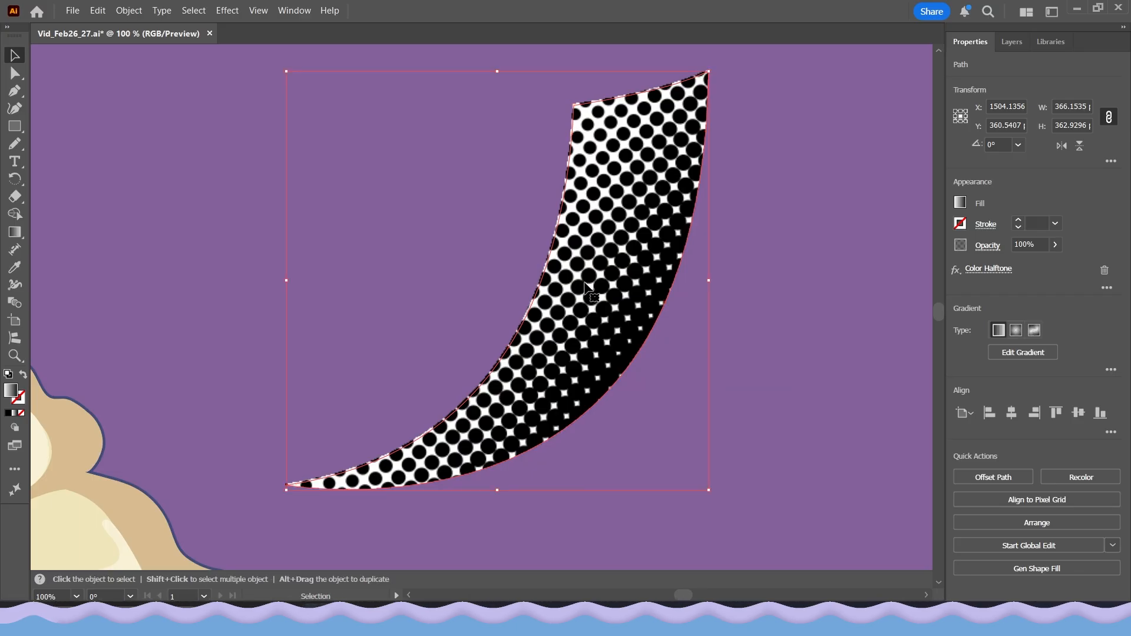
pyautogui.click(16, 233)
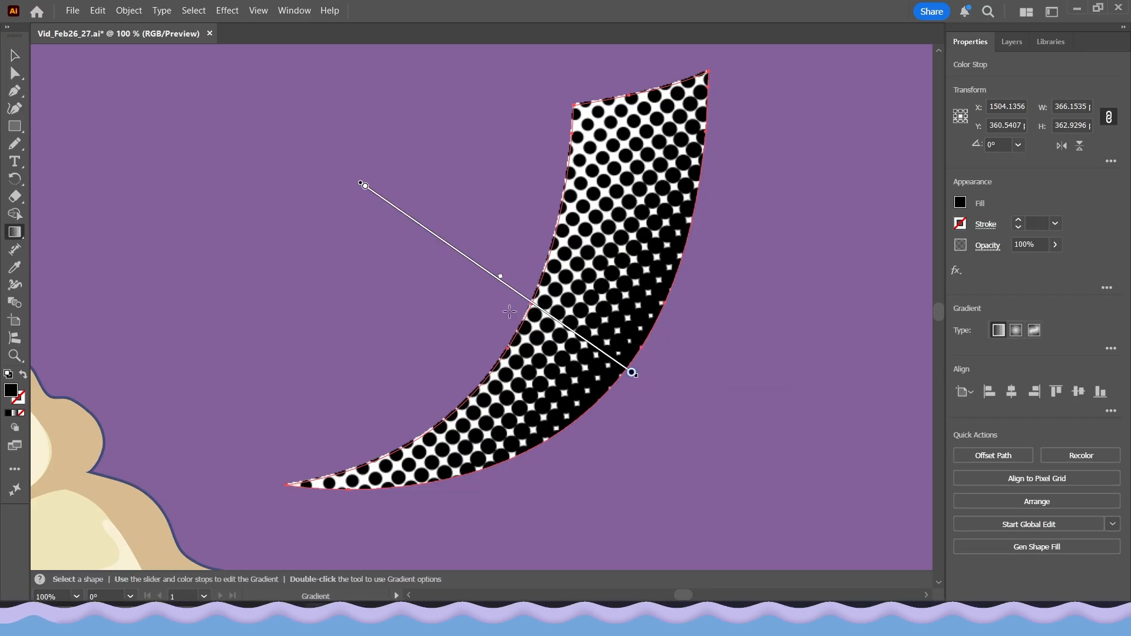
pyautogui.click(451, 248)
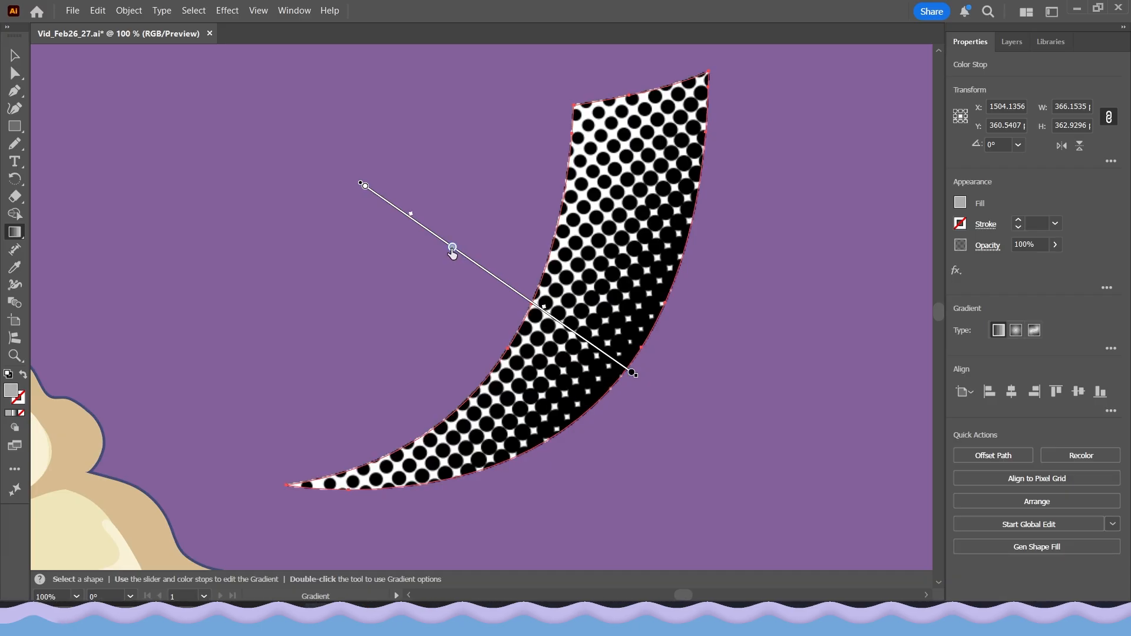
pyautogui.hotkey('ctrl', 'z')
pyautogui.moveTo(454, 249)
pyautogui.mouseDown()
pyautogui.moveTo(523, 274)
pyautogui.moveTo(550, 243)
pyautogui.moveTo(568, 251)
pyautogui.moveTo(543, 229)
pyautogui.moveTo(558, 243)
pyautogui.moveTo(541, 229)
pyautogui.moveTo(552, 237)
pyautogui.moveTo(458, 289)
pyautogui.moveTo(535, 364)
pyautogui.moveTo(618, 390)
pyautogui.moveTo(514, 267)
pyautogui.moveTo(620, 345)
pyautogui.moveTo(615, 333)
pyautogui.moveTo(511, 252)
pyautogui.moveTo(632, 336)
pyautogui.moveTo(525, 264)
pyautogui.moveTo(635, 322)
pyautogui.moveTo(530, 306)
pyautogui.mouseUp()
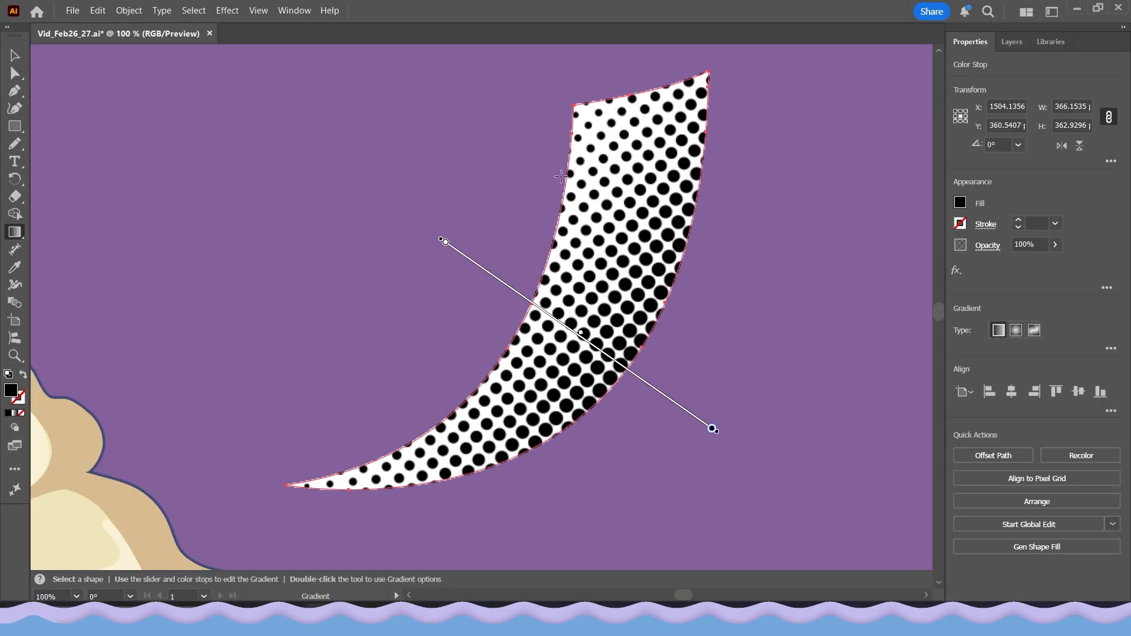
pyautogui.moveTo(555, 135); pyautogui.dragTo(301, 524)
pyautogui.moveTo(390, 191); pyautogui.dragTo(674, 422)
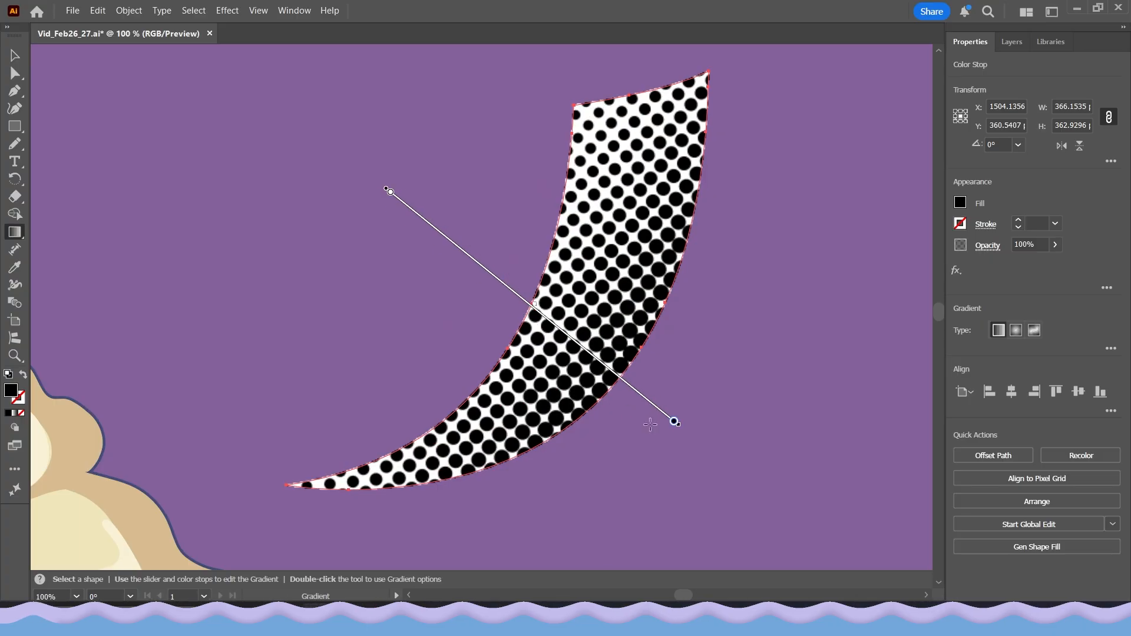
# Try several directions and lengths for the halftone shape's linear gradient, including horizontal, steep and diagonal ones
pyautogui.moveTo(371, 302); pyautogui.dragTo(708, 337)
pyautogui.moveTo(494, 70); pyautogui.dragTo(634, 379)
pyautogui.moveTo(315, 271); pyautogui.dragTo(649, 462)
pyautogui.moveTo(518, 187); pyautogui.dragTo(716, 427)
pyautogui.moveTo(499, 347); pyautogui.dragTo(607, 446)
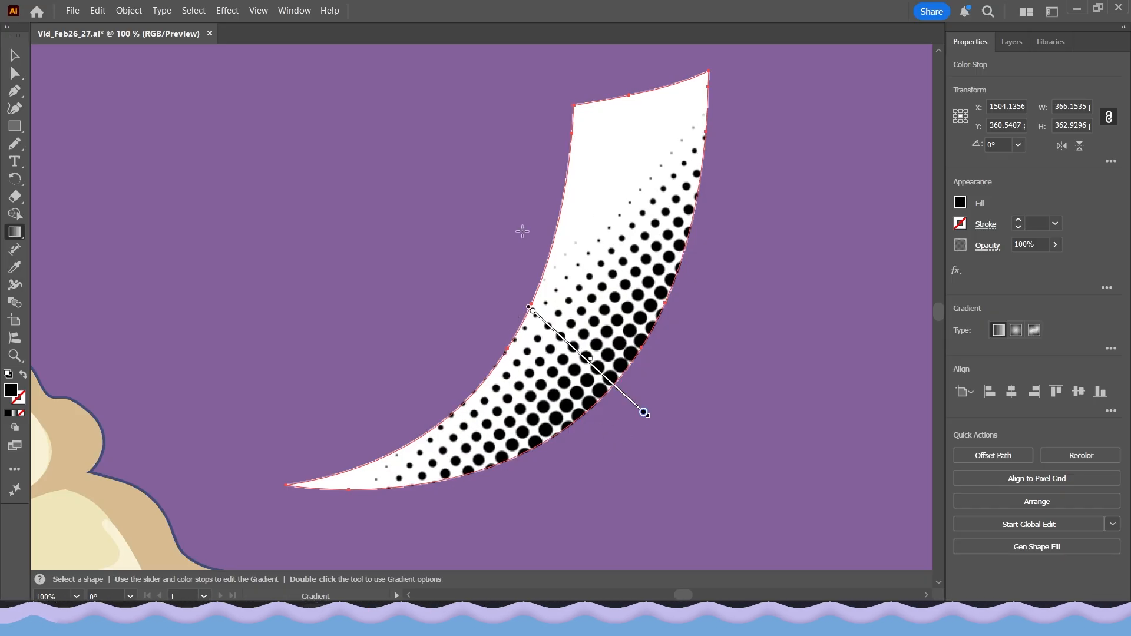
pyautogui.moveTo(531, 109); pyautogui.dragTo(439, 535)
pyautogui.moveTo(461, 308); pyautogui.dragTo(628, 450)
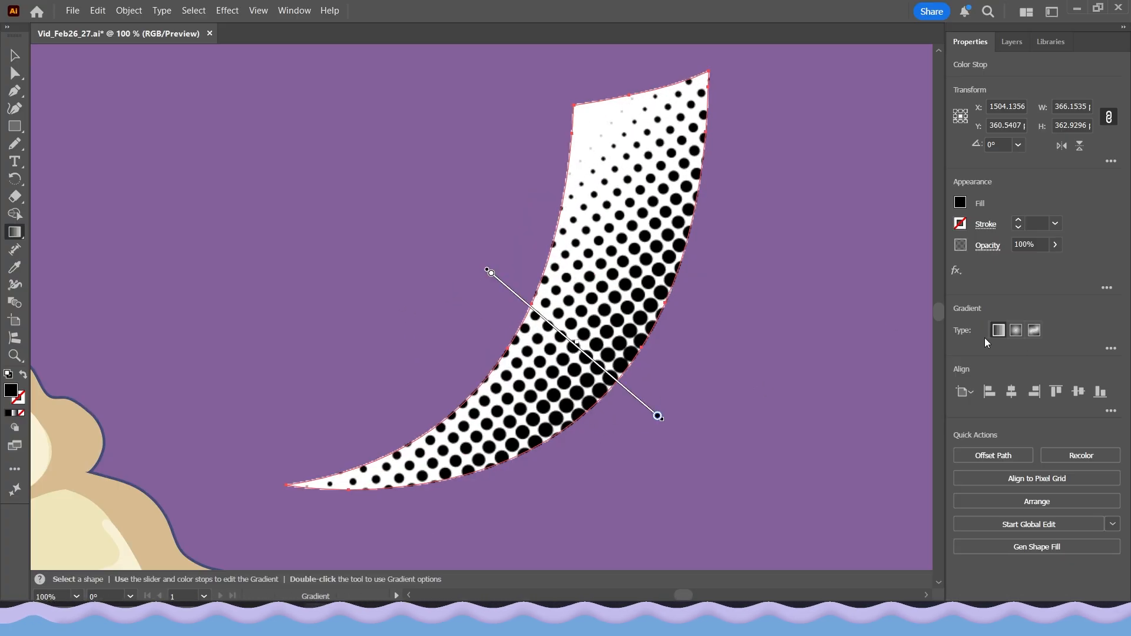
# Try a radial gradient on the halftone shape, moving its center into the upper part, and return it to a linear gradient
pyautogui.click(1016, 331)
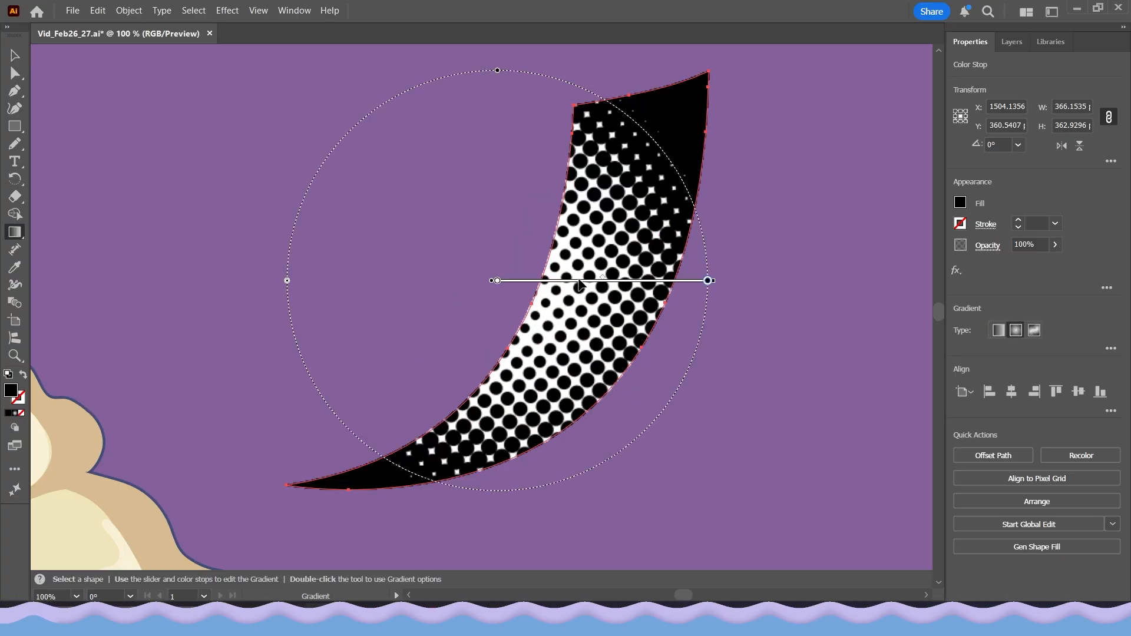
pyautogui.moveTo(580, 285); pyautogui.dragTo(677, 237)
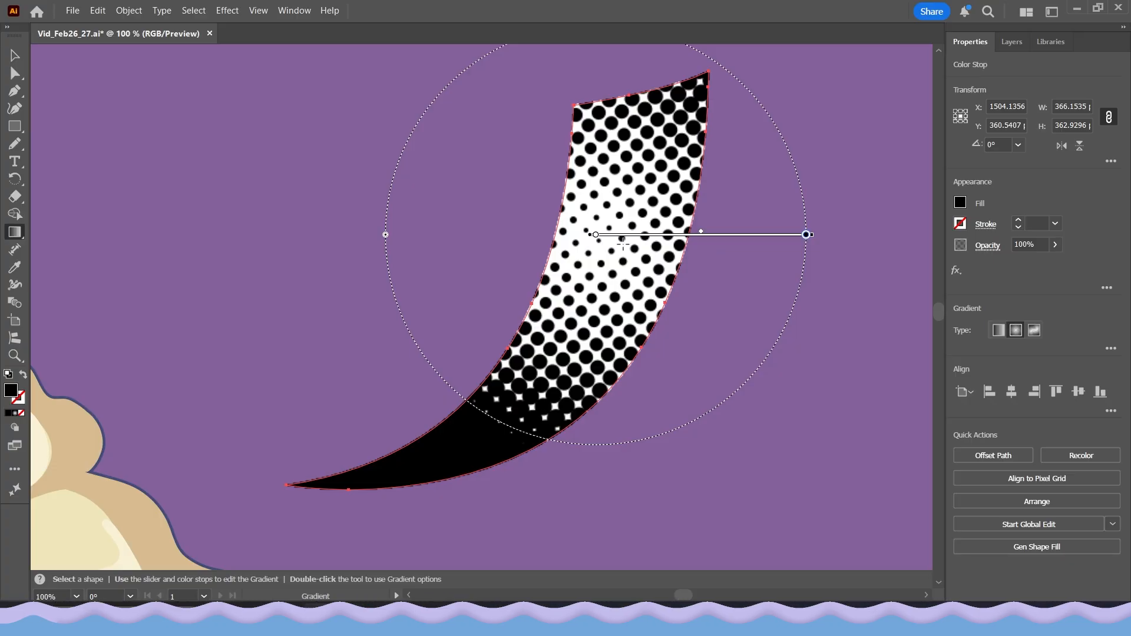
pyautogui.click(998, 331)
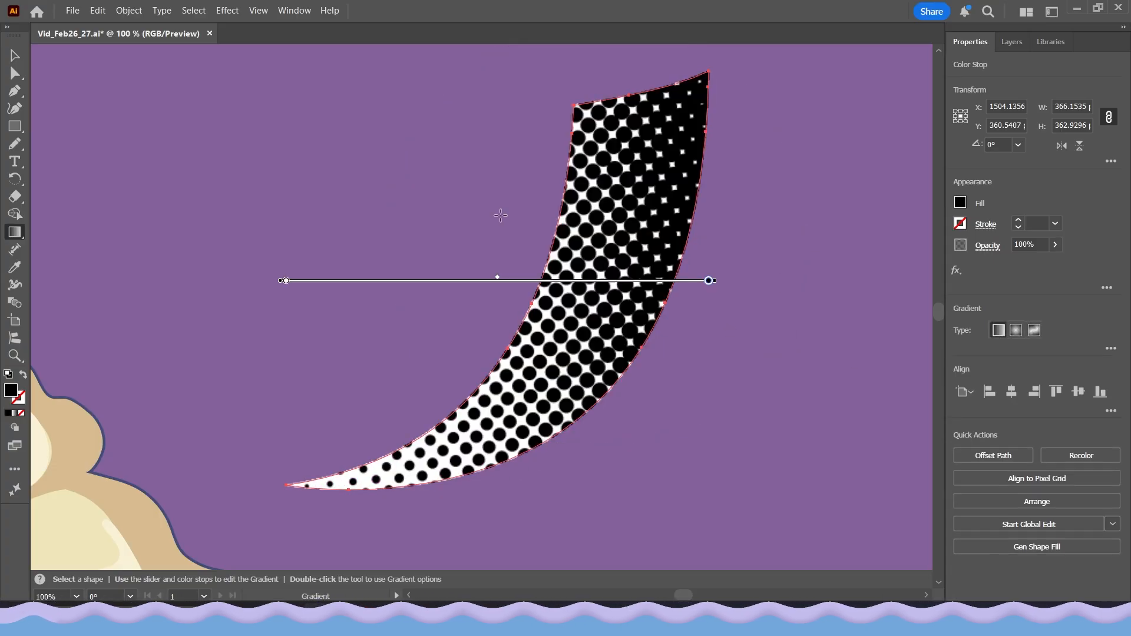
# Redraw the halftone shape's linear gradient diagonally from upper left to black at its outer lower-right edge, and deselect the shape
pyautogui.moveTo(514, 131)
pyautogui.mouseDown()
pyautogui.moveTo(571, 298)
pyautogui.moveTo(528, 404)
pyautogui.moveTo(558, 439)
pyautogui.mouseUp()
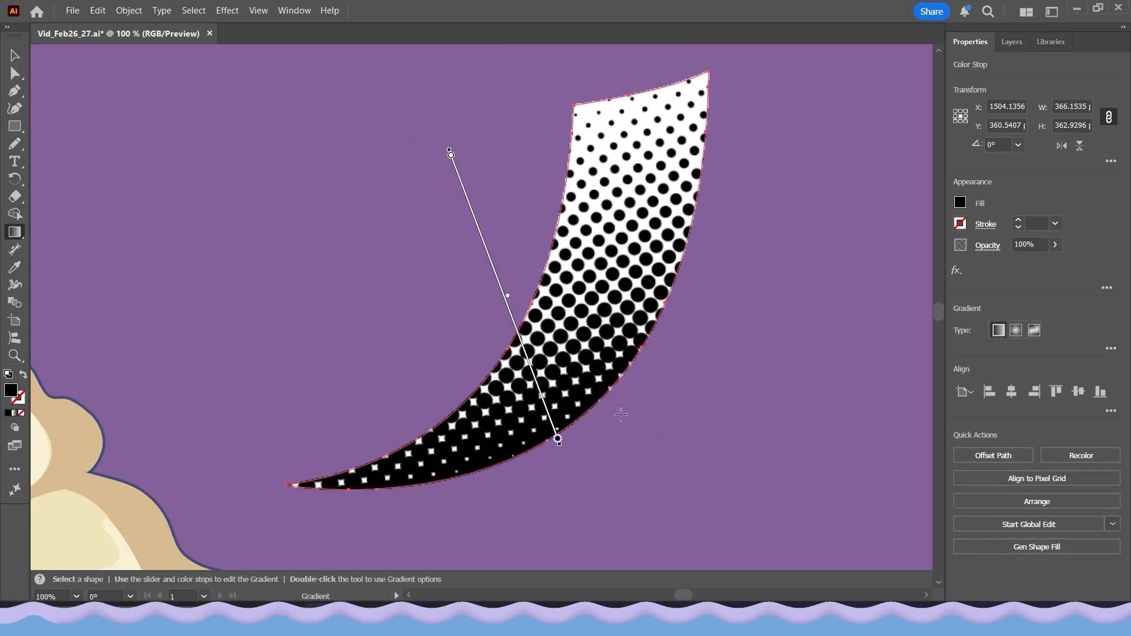
pyautogui.moveTo(471, 253)
pyautogui.mouseDown()
pyautogui.moveTo(550, 324)
pyautogui.moveTo(586, 399)
pyautogui.moveTo(608, 382)
pyautogui.mouseUp()
pyautogui.moveTo(446, 206)
pyautogui.mouseDown()
pyautogui.moveTo(548, 319)
pyautogui.moveTo(560, 397)
pyautogui.moveTo(629, 426)
pyautogui.moveTo(642, 415)
pyautogui.mouseUp()
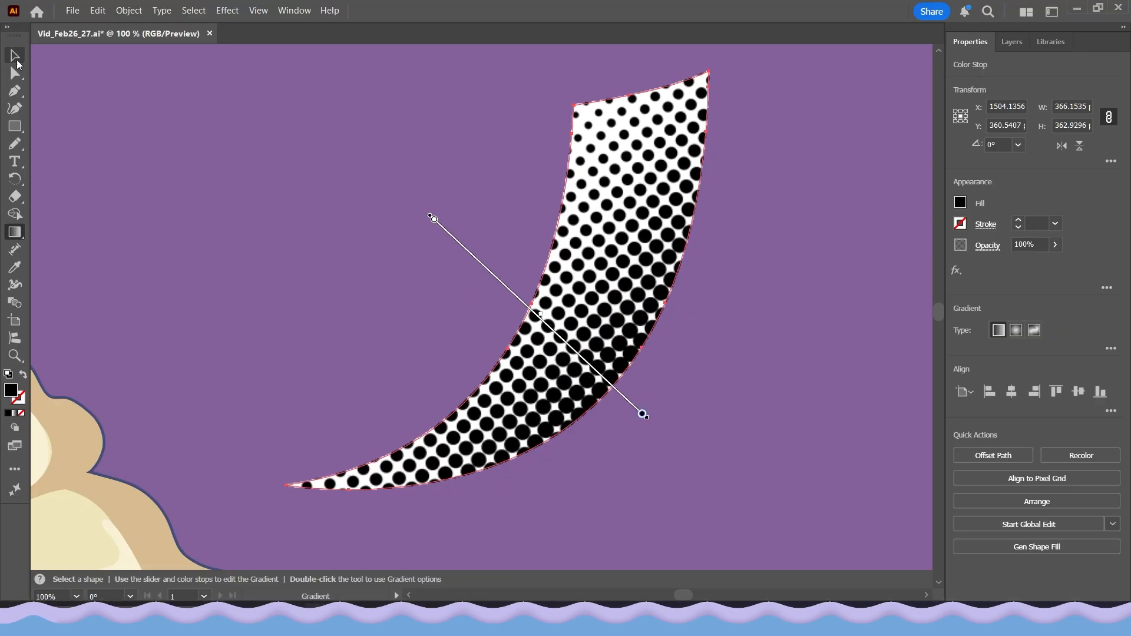
pyautogui.moveTo(401, 181)
pyautogui.mouseDown()
pyautogui.moveTo(435, 151)
pyautogui.moveTo(631, 354)
pyautogui.moveTo(612, 395)
pyautogui.mouseUp()
pyautogui.click(16, 55)
pyautogui.click(257, 290)
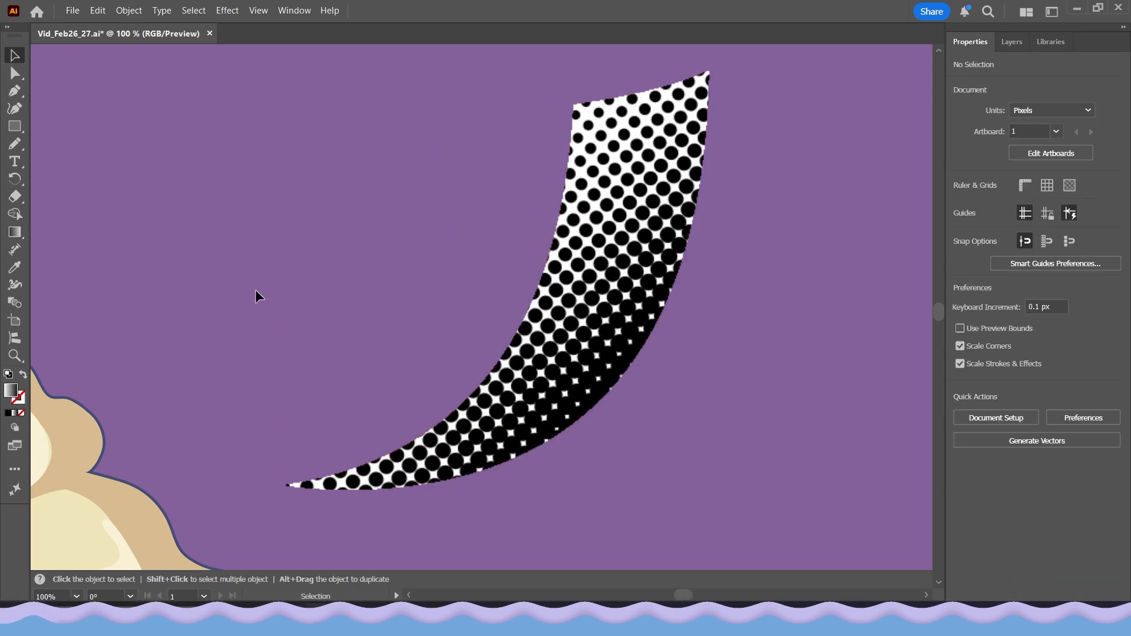
# Move the halftone shape onto the mug and align it with the dark shading shape along the mug's lower-right side
pyautogui.scroll(-1, 248, 300)
pyautogui.moveTo(240, 310); pyautogui.dragTo(520, 197)
pyautogui.moveTo(663, 211); pyautogui.dragTo(402, 470)
pyautogui.moveTo(413, 476); pyautogui.dragTo(561, 327)
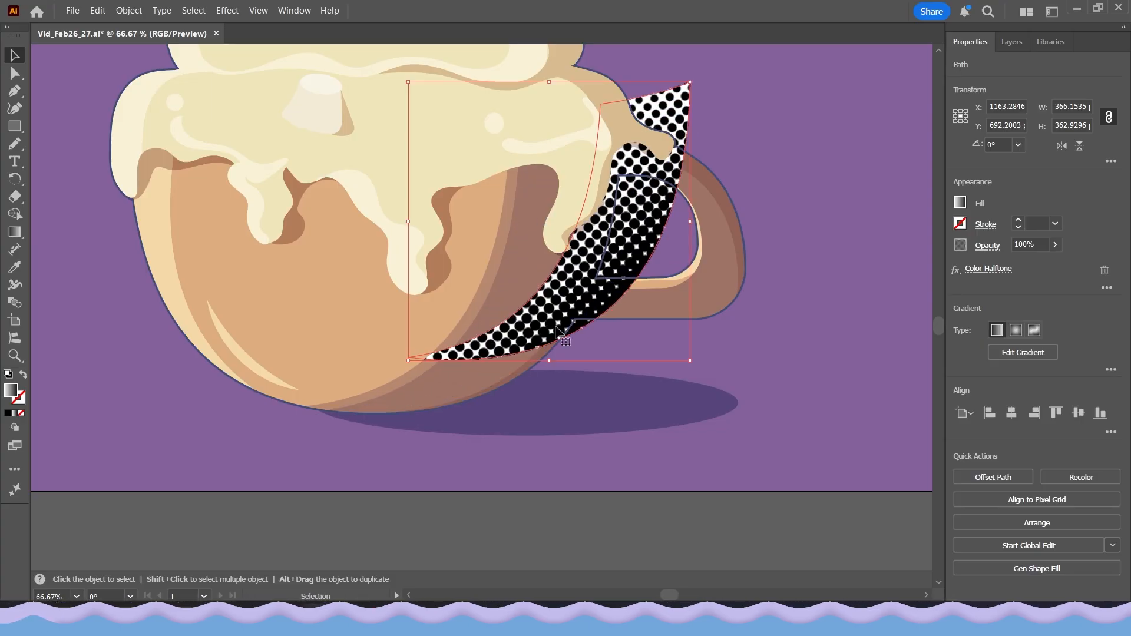
pyautogui.keyDown('shift'); pyautogui.click(443, 384); pyautogui.keyUp('shift')
pyautogui.hotkey('ctrl', '7')
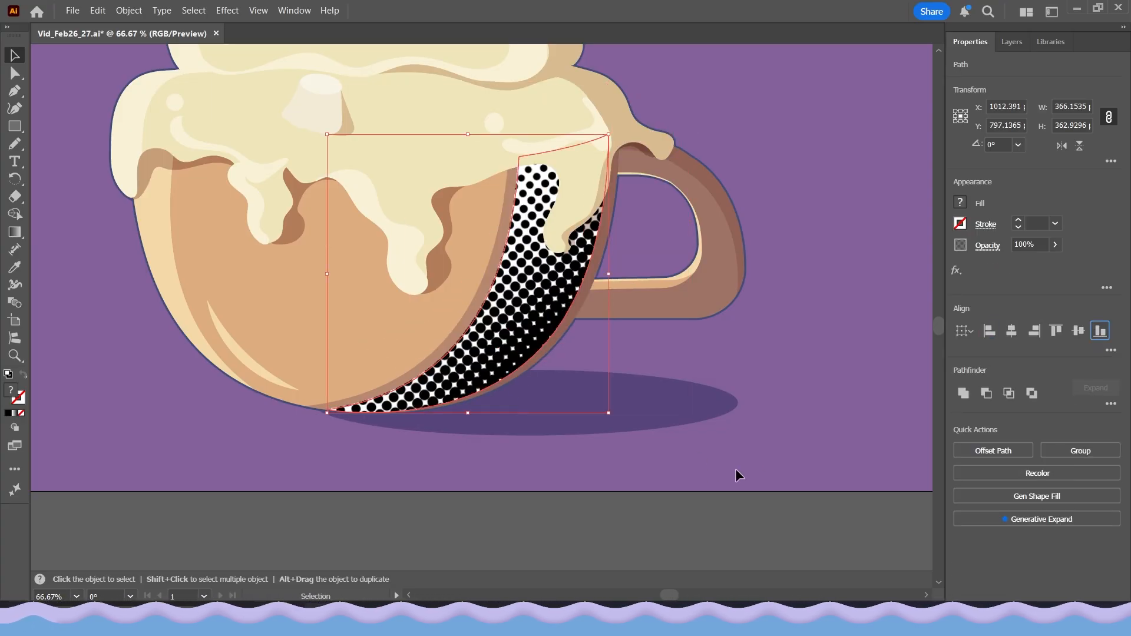
pyautogui.click(735, 468)
# Shift and rotate the halftone shape's linear gradient so it runs diagonally past the mug's lower-right edge, thinning the dots beneath the icing
pyautogui.scroll(1, 492, 287)
pyautogui.click(492, 287)
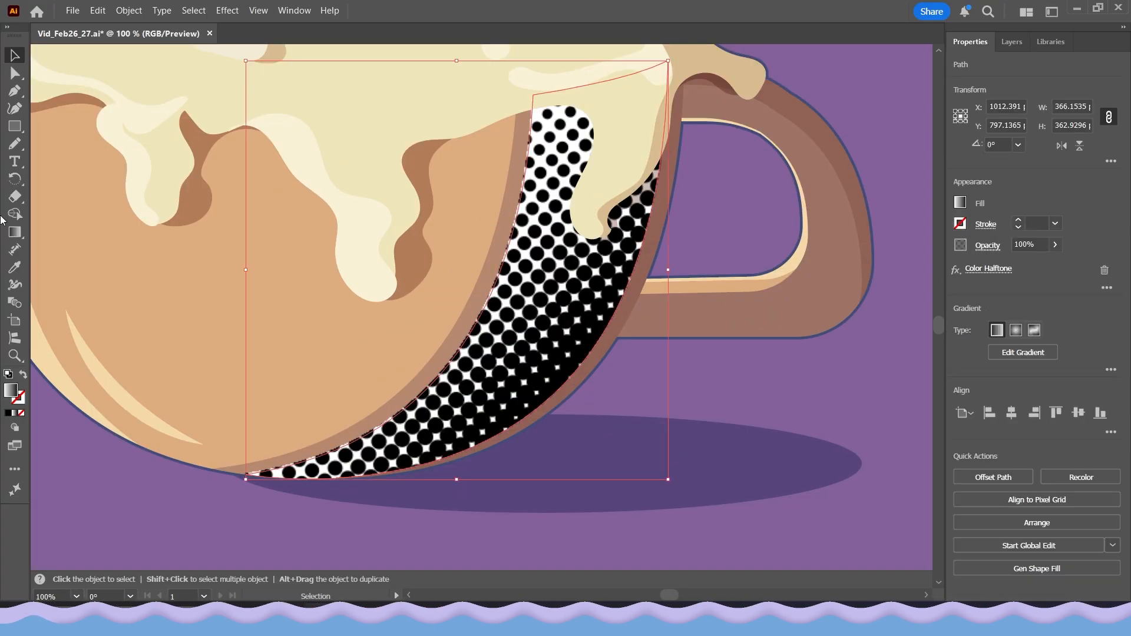
pyautogui.click(14, 233)
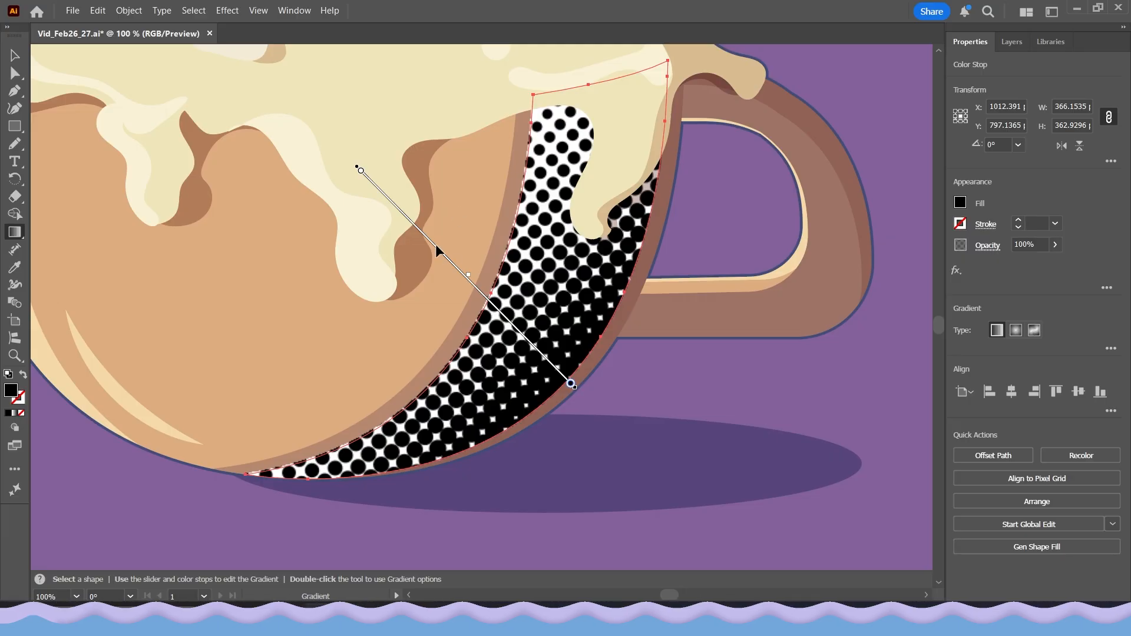
pyautogui.moveTo(433, 245)
pyautogui.mouseDown()
pyautogui.moveTo(489, 281)
pyautogui.moveTo(510, 271)
pyautogui.moveTo(503, 318)
pyautogui.mouseUp()
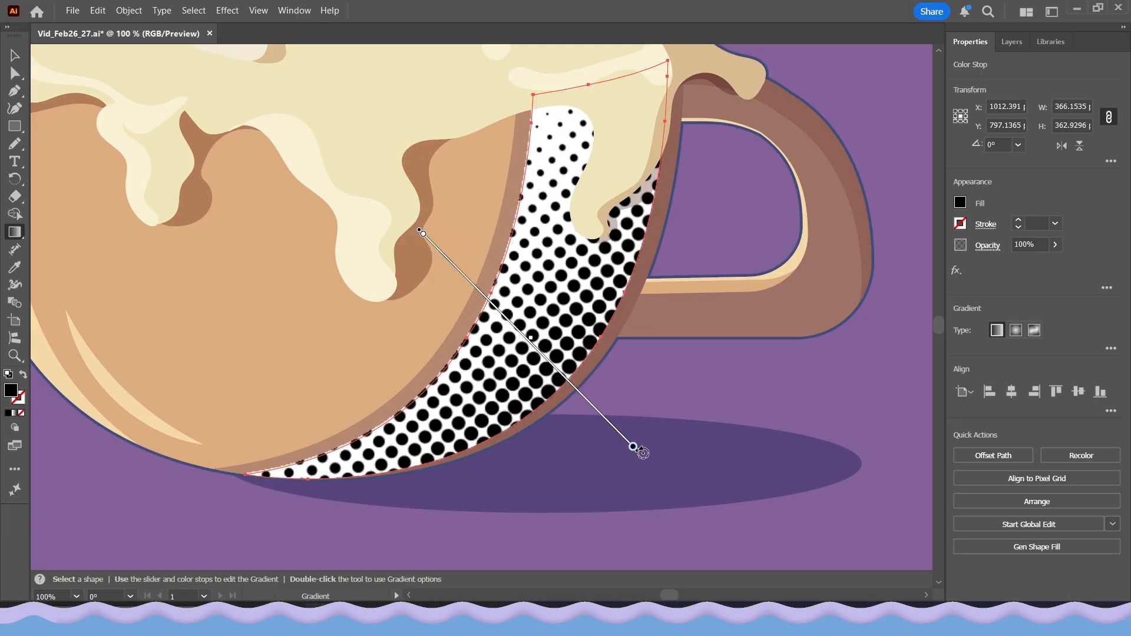
pyautogui.moveTo(642, 453)
pyautogui.mouseDown()
pyautogui.moveTo(702, 354)
pyautogui.moveTo(694, 376)
pyautogui.mouseUp()
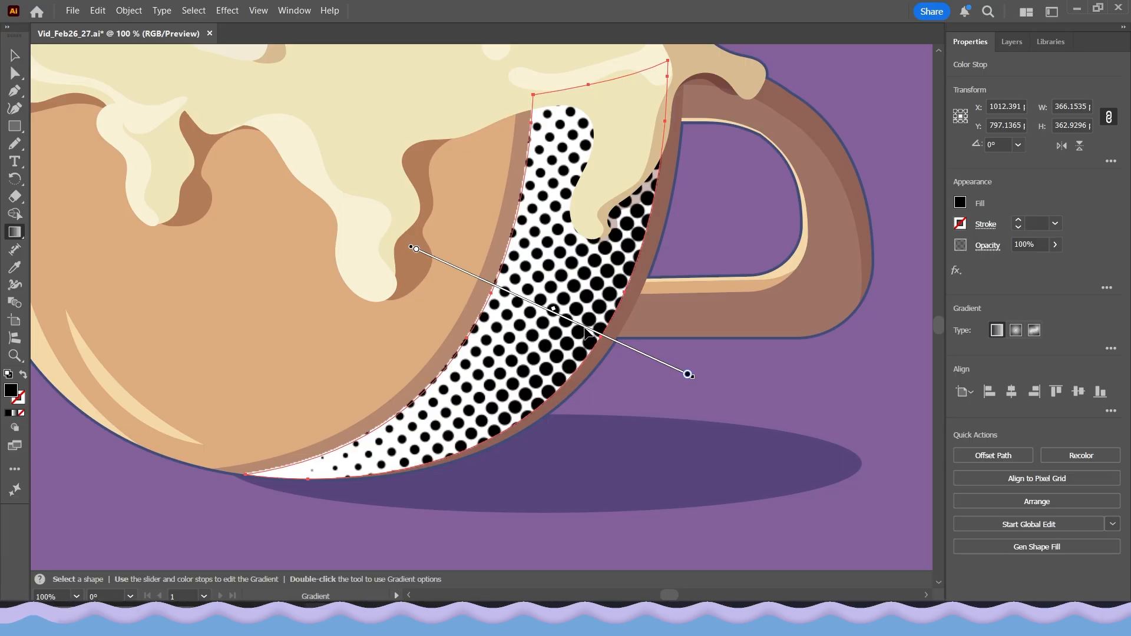
pyautogui.moveTo(586, 332)
pyautogui.mouseDown()
pyautogui.moveTo(604, 384)
pyautogui.moveTo(627, 351)
pyautogui.mouseUp()
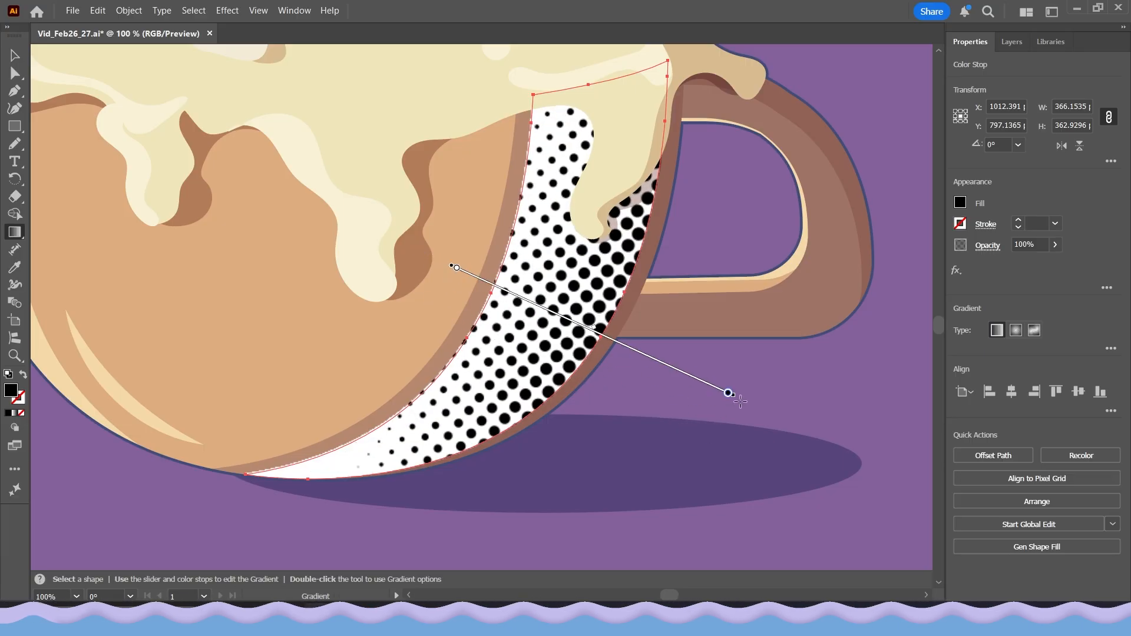
pyautogui.moveTo(739, 394)
pyautogui.mouseDown()
pyautogui.moveTo(610, 518)
pyautogui.moveTo(653, 478)
pyautogui.moveTo(634, 484)
pyautogui.mouseUp()
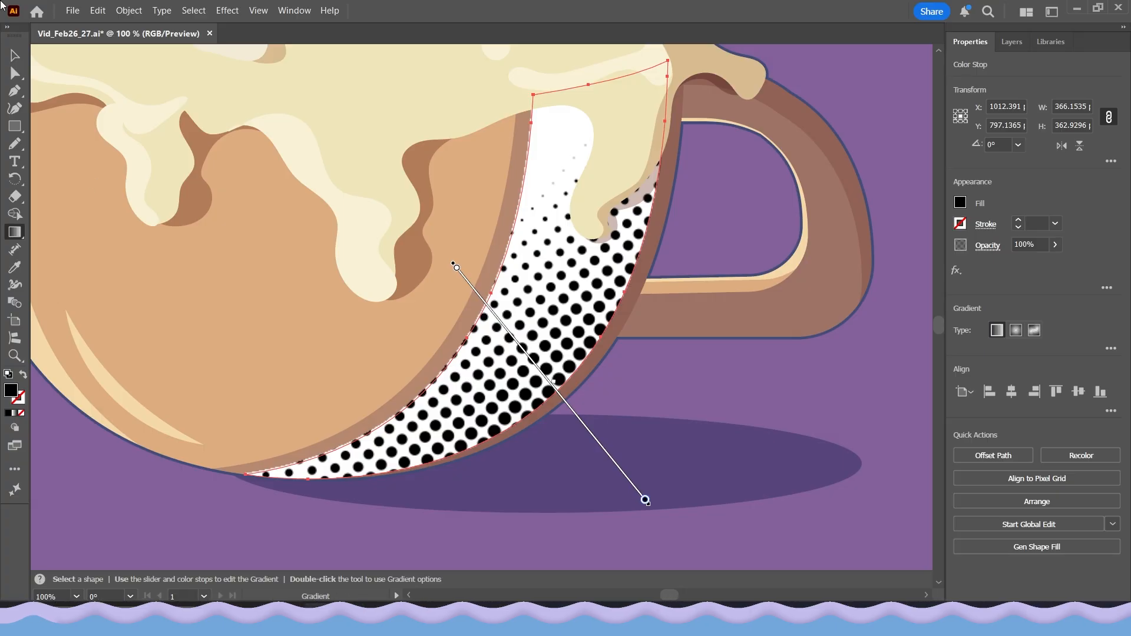
pyautogui.click(16, 59)
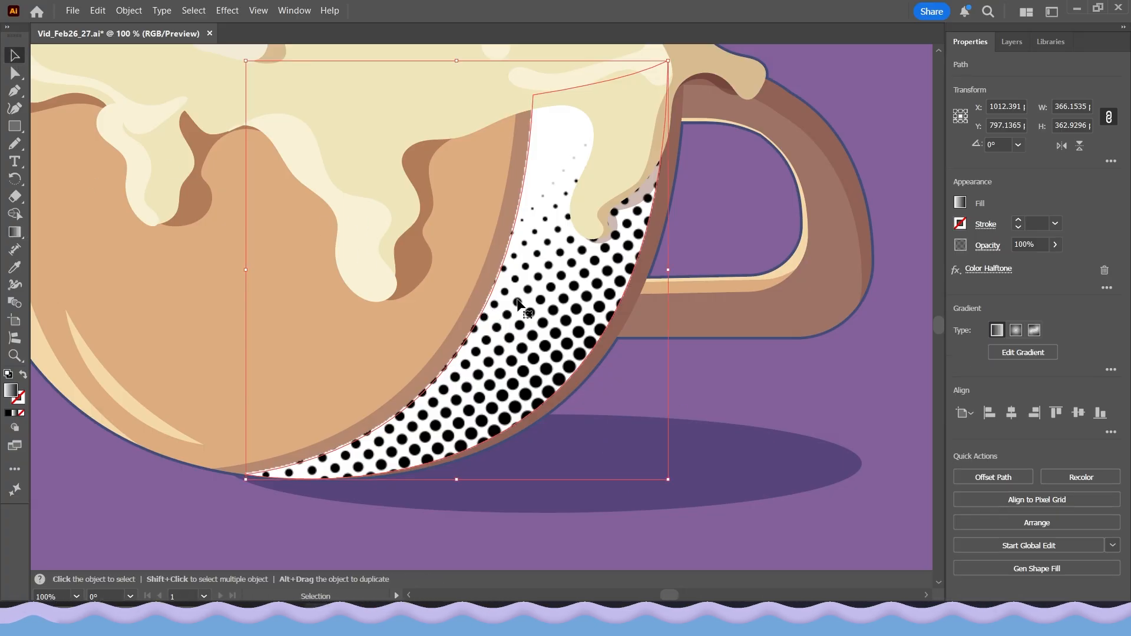
# Expand the halftone shape's appearance and rasterize it at High (300 ppi) in RGB with a transparent background
pyautogui.click(134, 13)
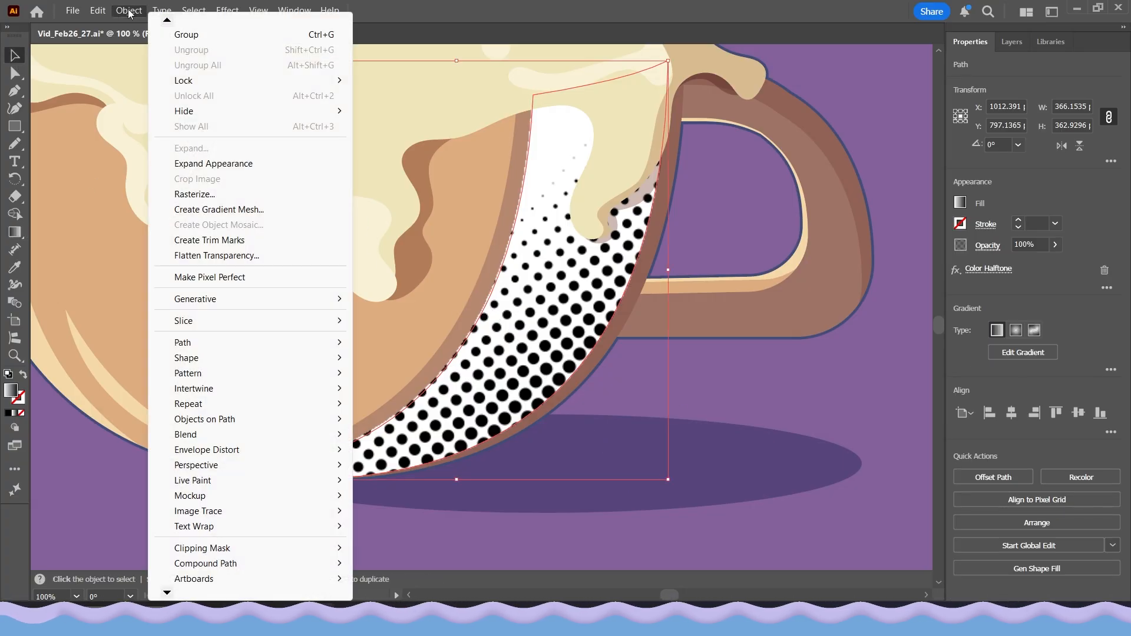
pyautogui.click(195, 165)
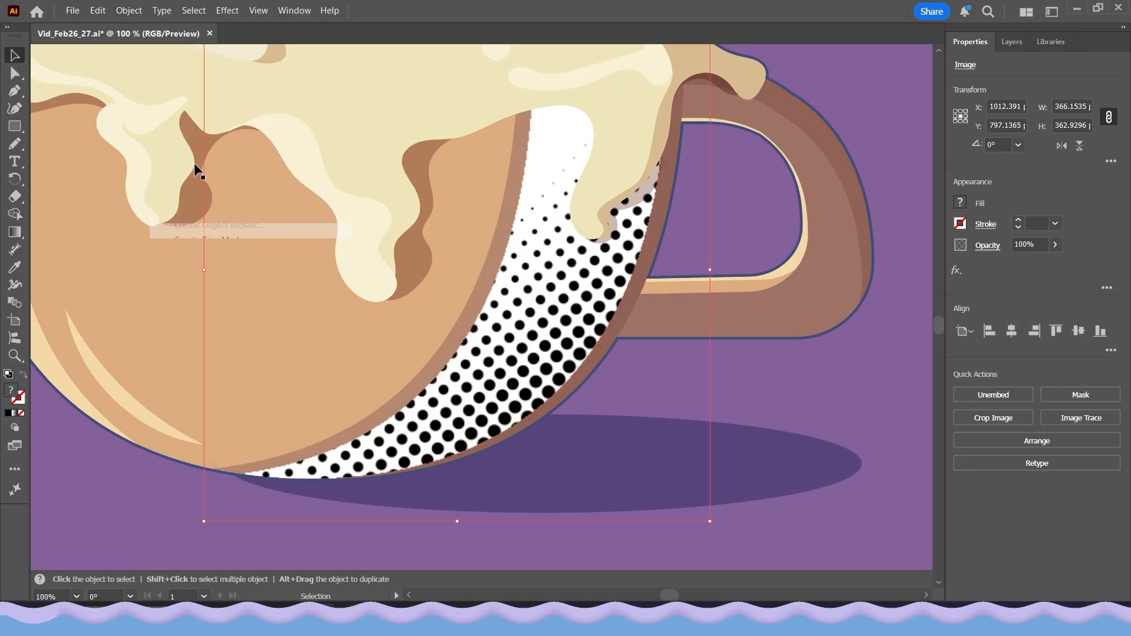
pyautogui.click(123, 14)
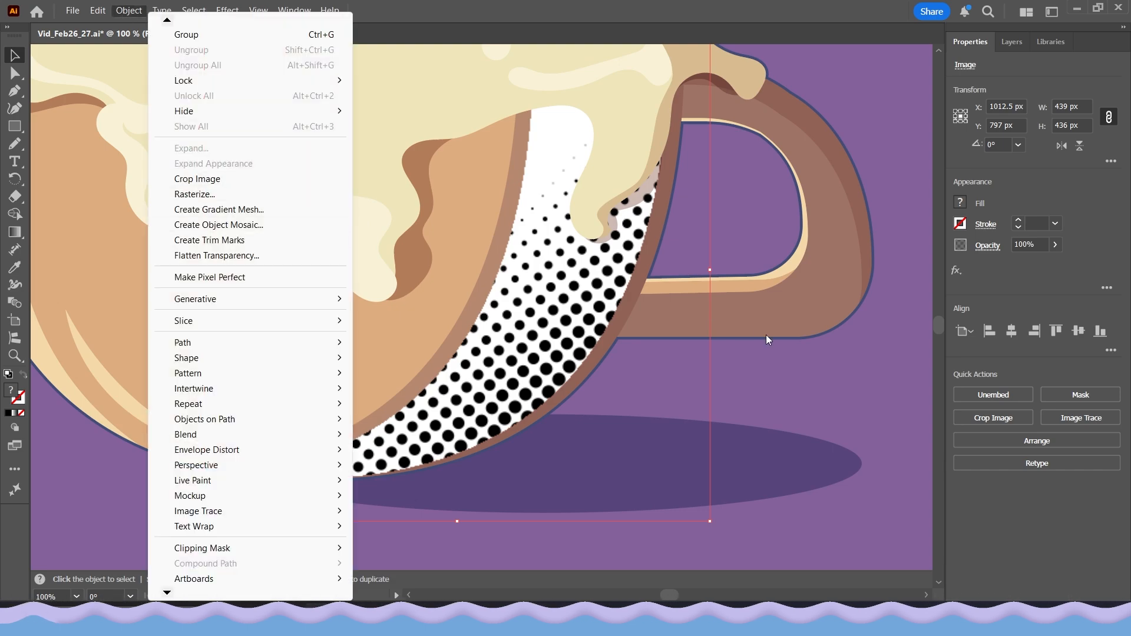
pyautogui.click(195, 194)
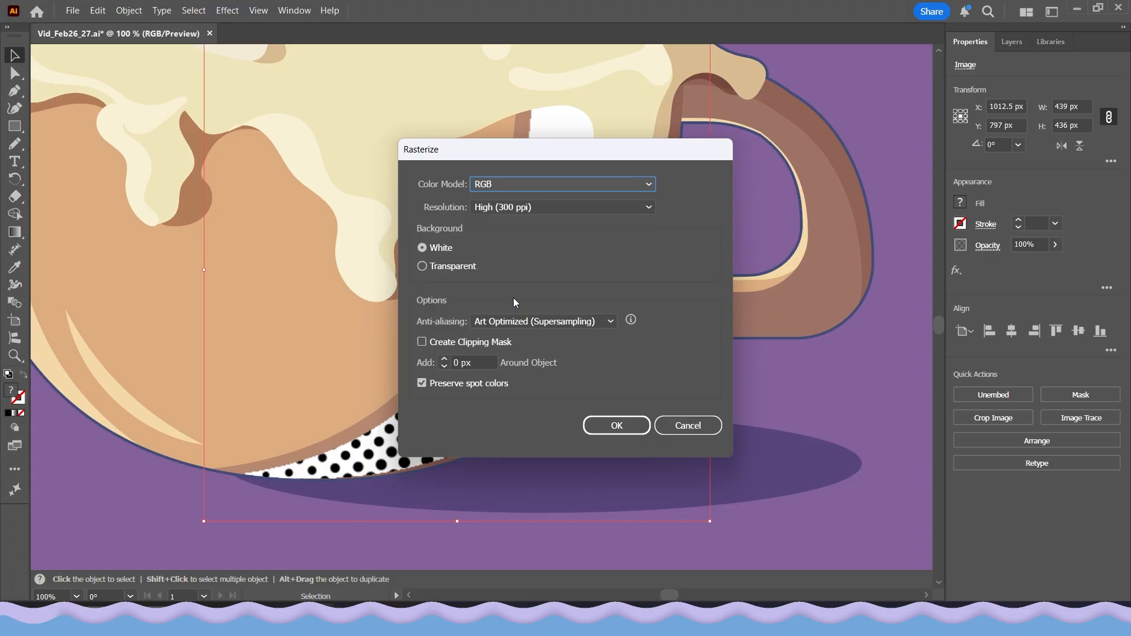
pyautogui.click(421, 266)
pyautogui.click(612, 426)
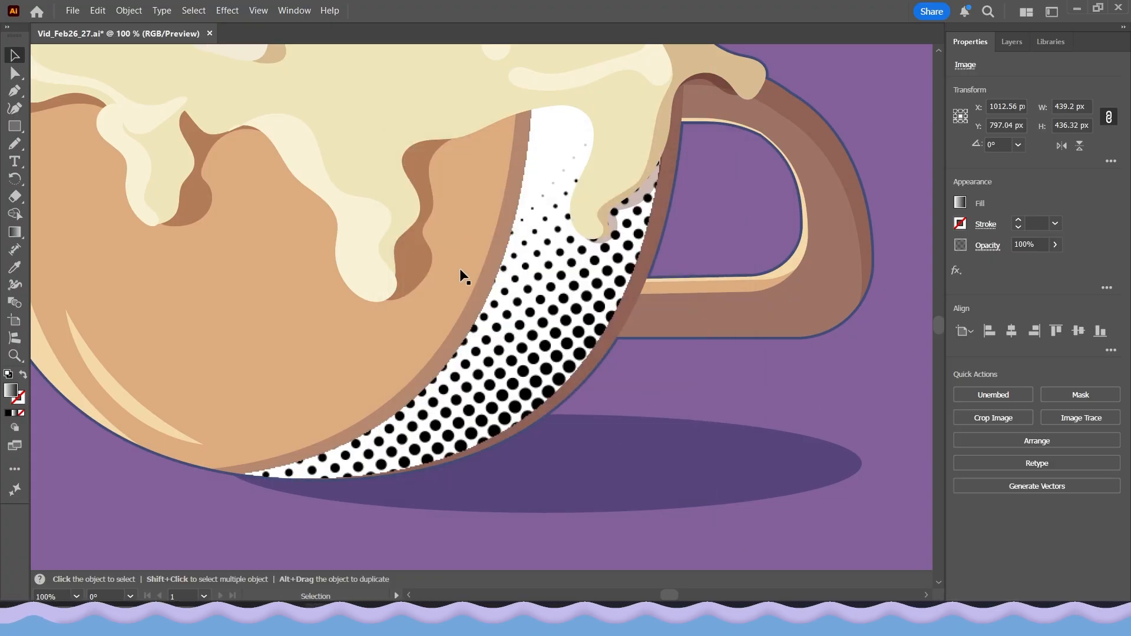
# Run Image Trace on the rasterized halftone image, continuing despite its large size
pyautogui.click(94, 11)
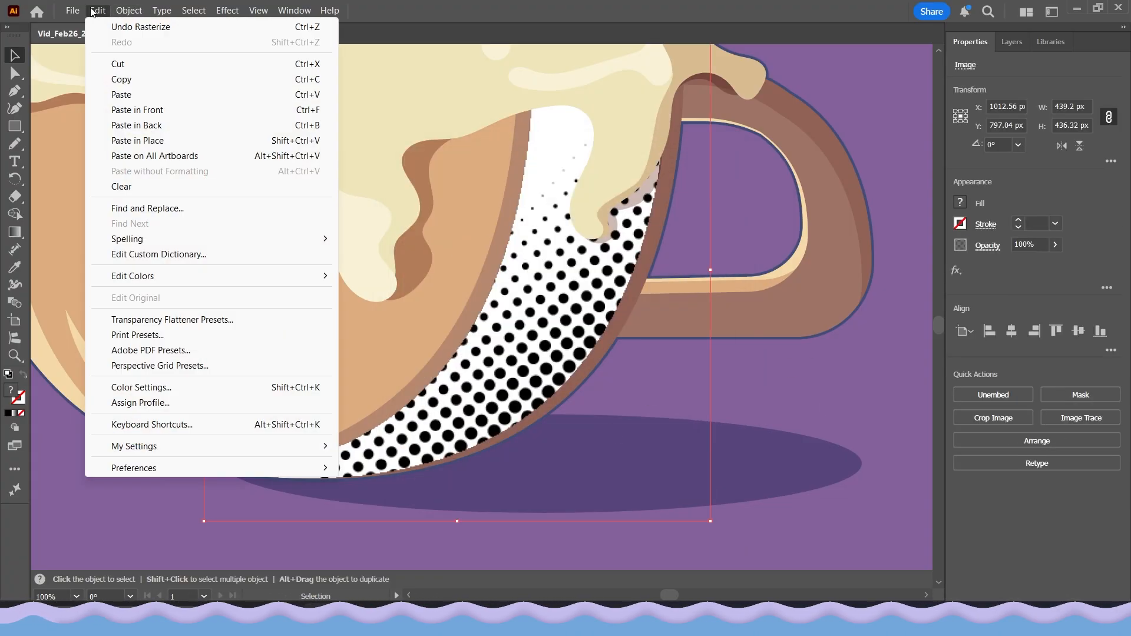
pyautogui.moveTo(129, 11)
pyautogui.moveTo(238, 516)
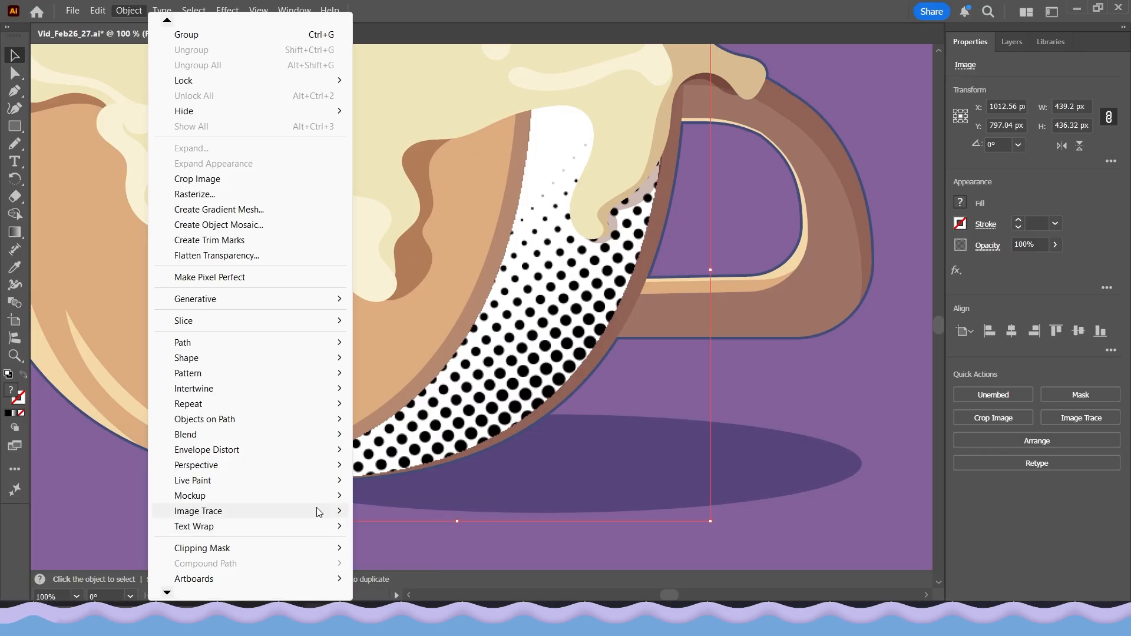
pyautogui.click(399, 510)
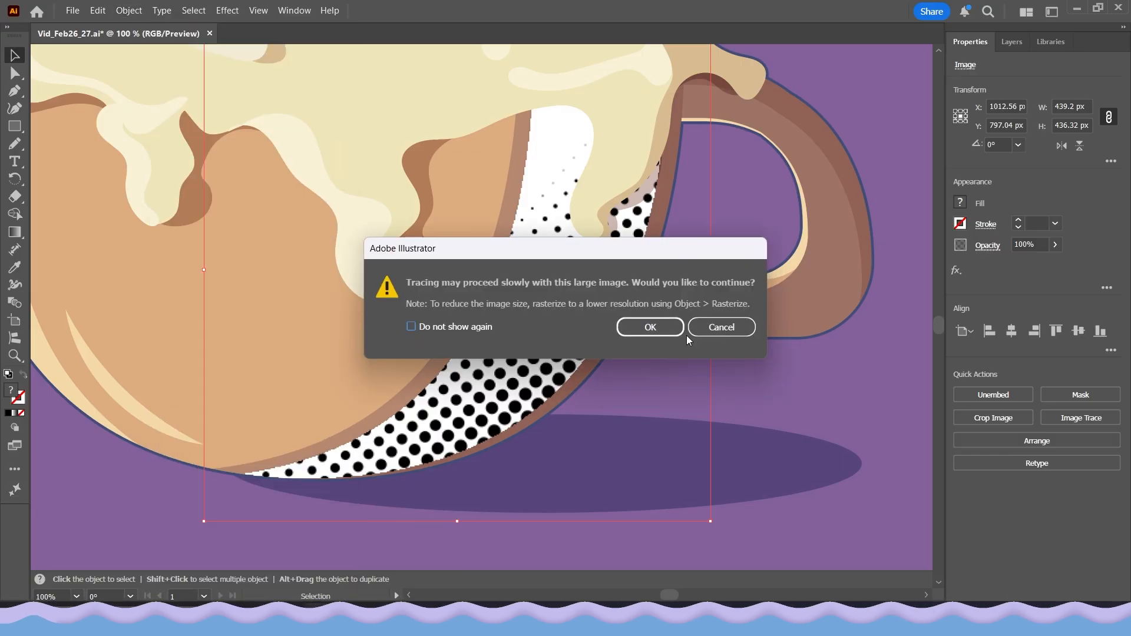
pyautogui.click(649, 330)
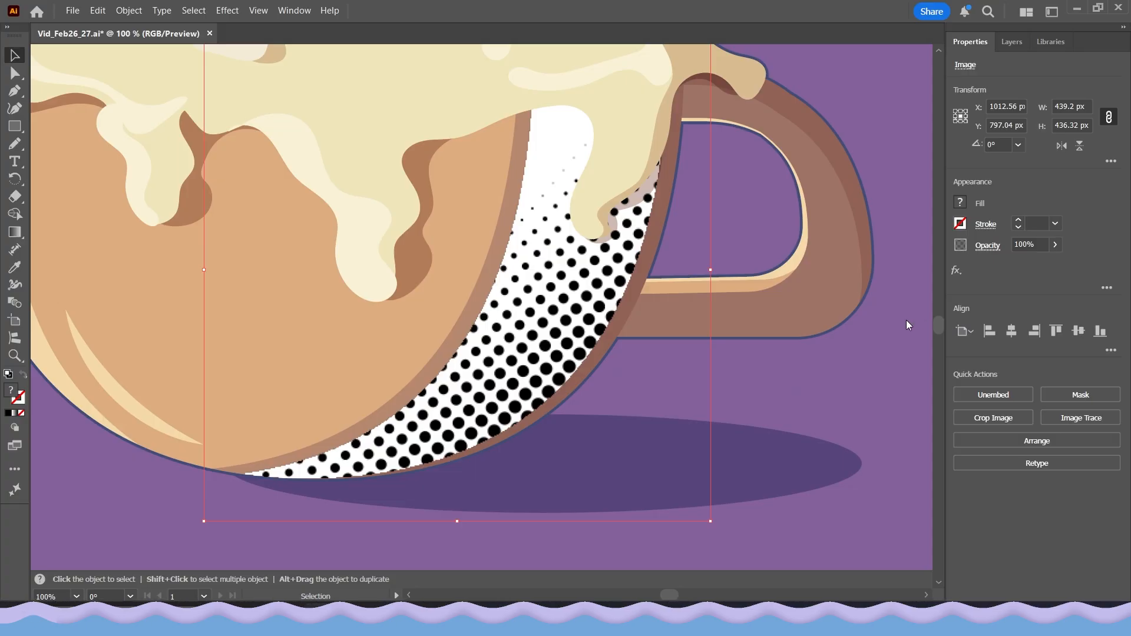
pyautogui.moveTo(745, 335); pyautogui.dragTo(700, 346)
pyautogui.scroll(-1, 573, 341)
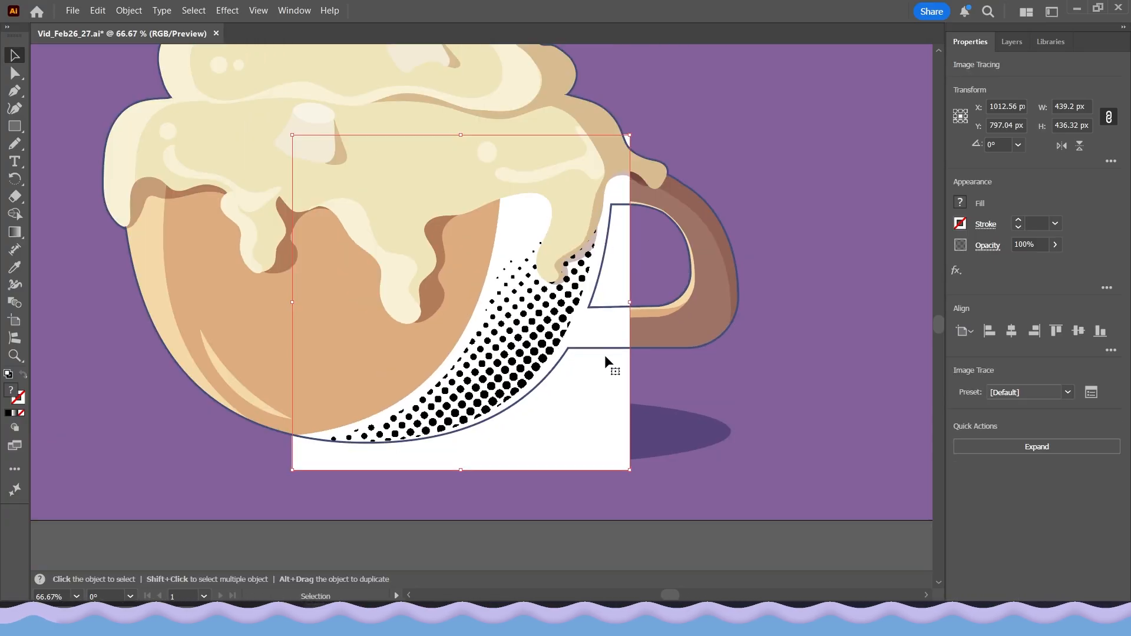
pyautogui.moveTo(605, 355); pyautogui.dragTo(569, 359)
pyautogui.scroll(1, 513, 360)
pyautogui.scroll(-1, 558, 362)
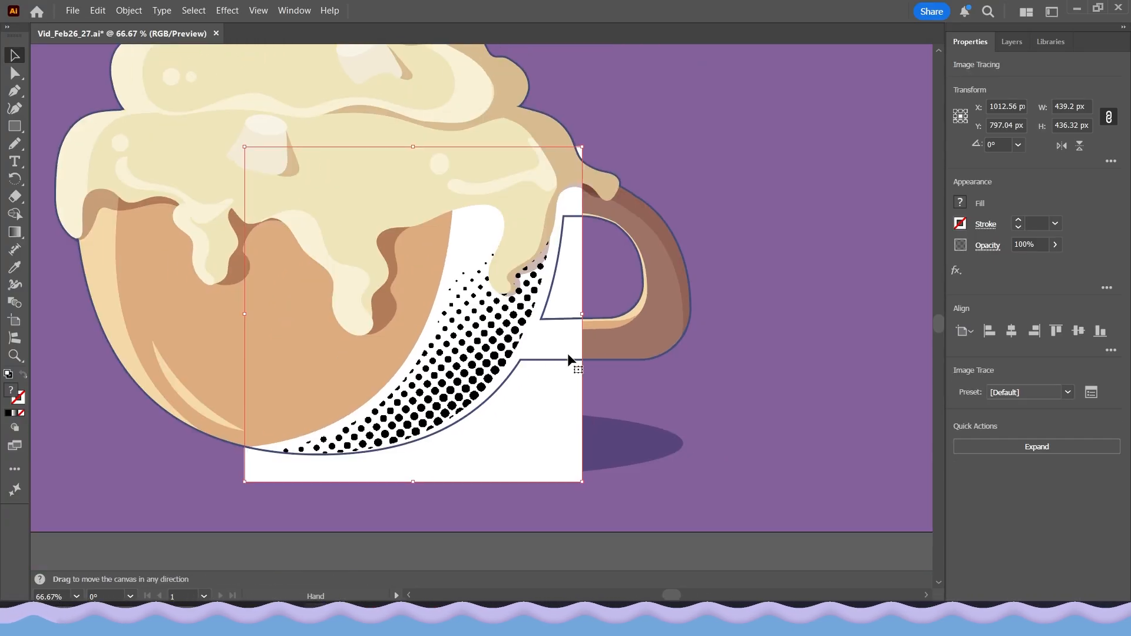
# Set the trace's advanced options to ignore white, and inspect the traced dots' edges up close
pyautogui.click(1092, 391)
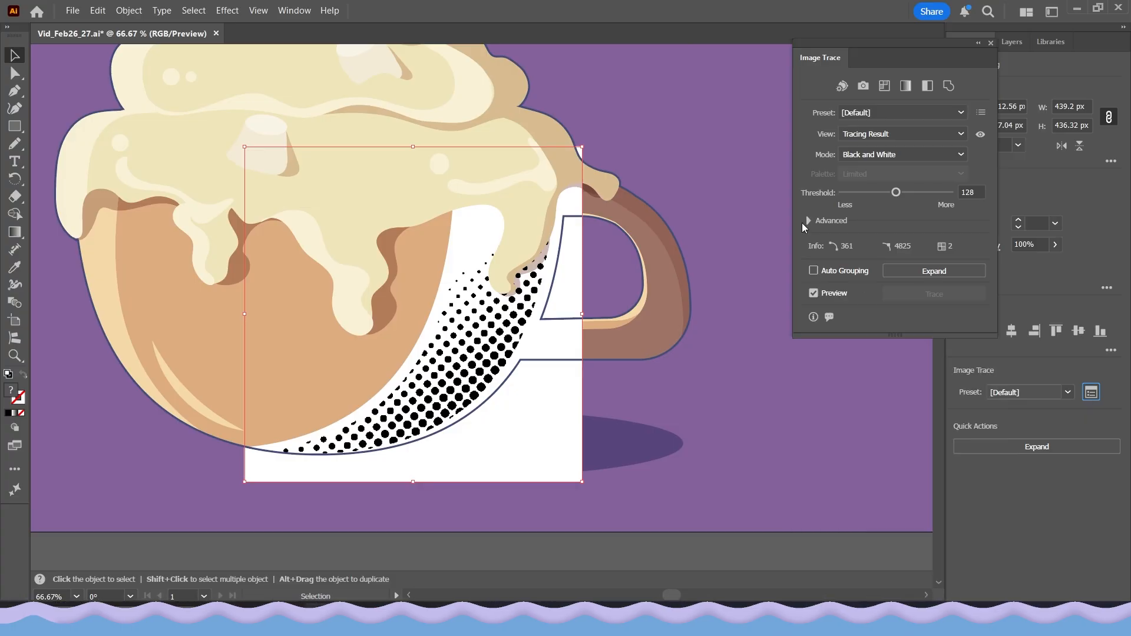
pyautogui.click(808, 221)
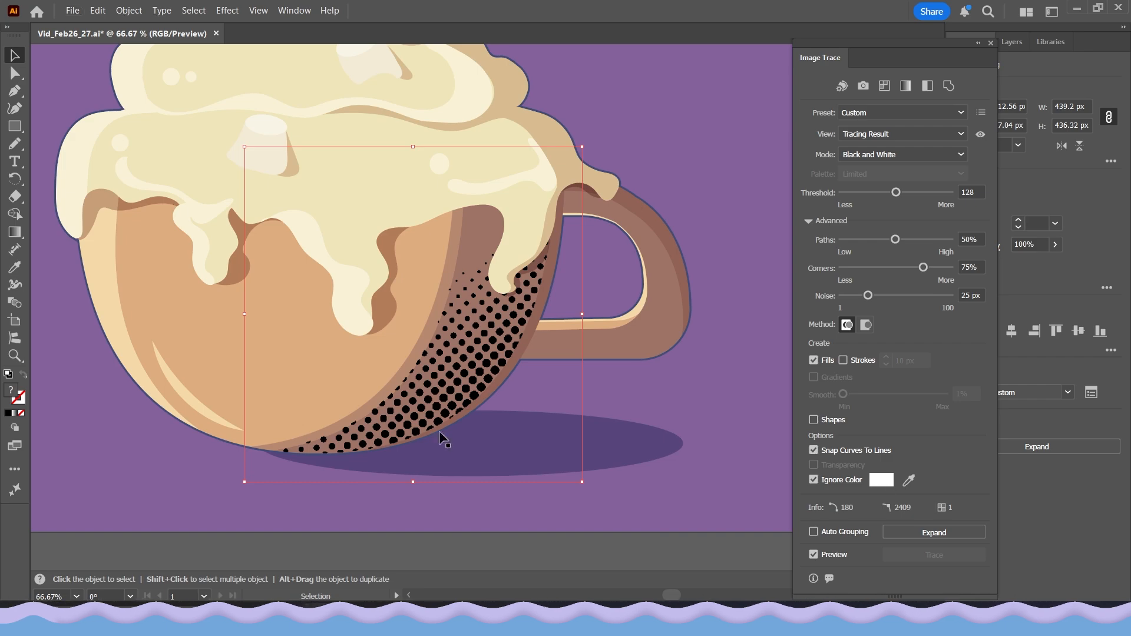
pyautogui.scroll(2, 406, 424)
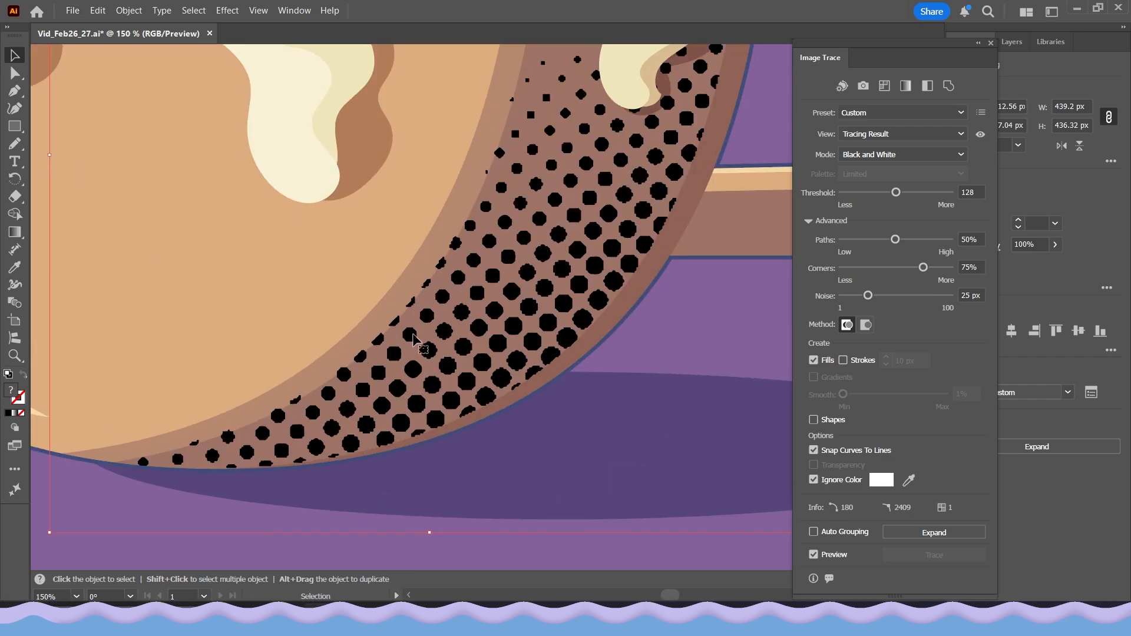
pyautogui.scroll(2, 415, 407)
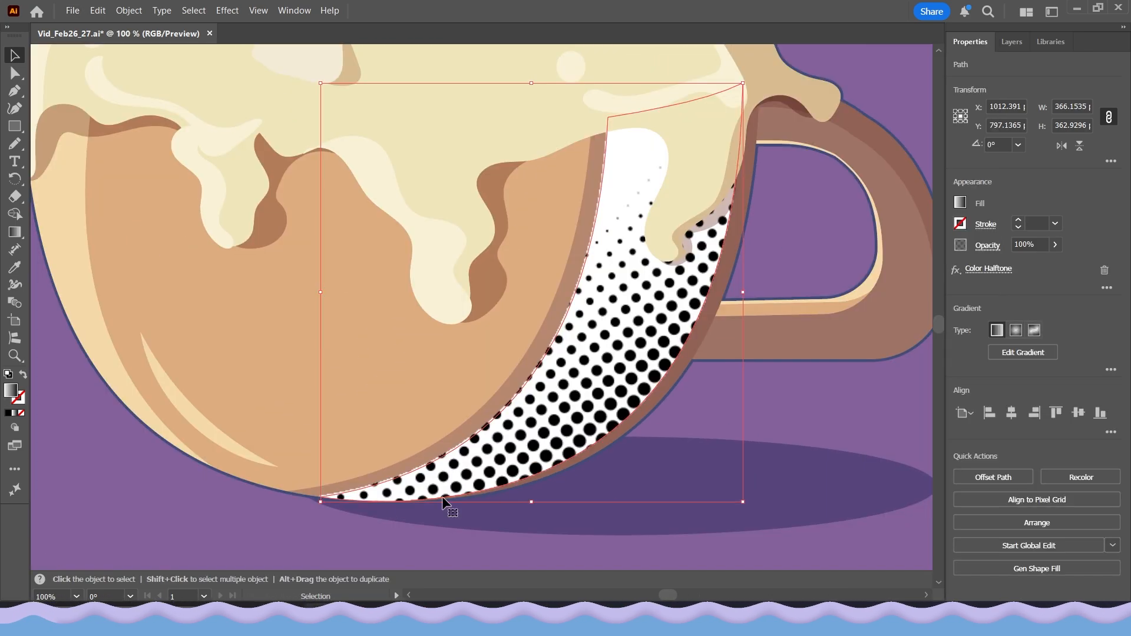
# Set the Color Halftone shape's blending mode to Multiply and its opacity to 26%
pyautogui.click(351, 521)
pyautogui.click(383, 492)
pyautogui.click(988, 245)
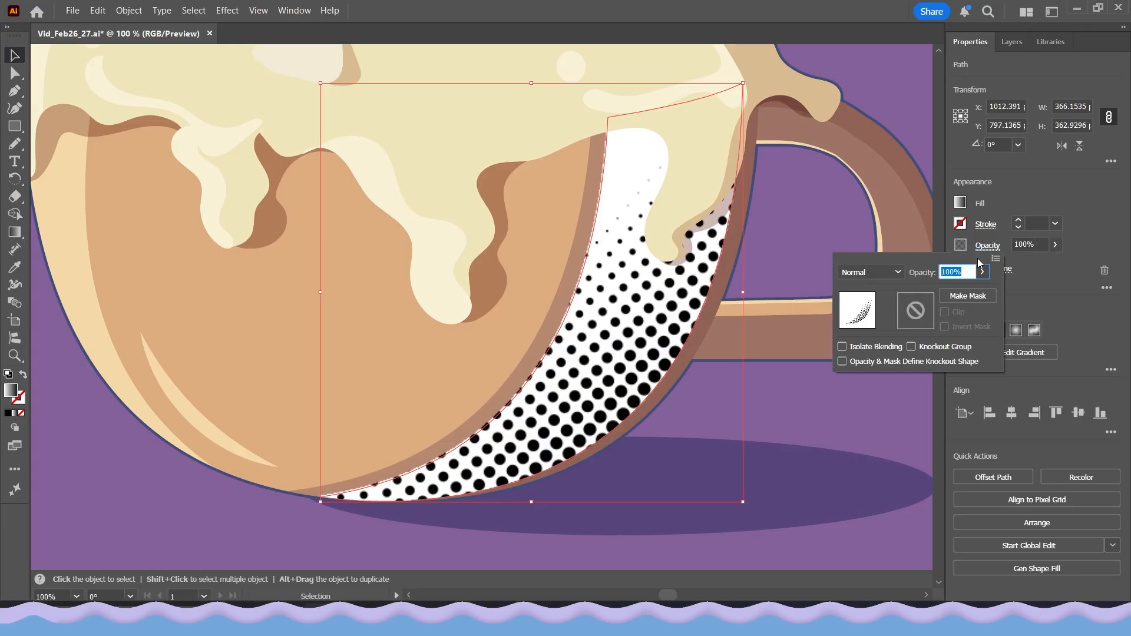
pyautogui.click(870, 271)
pyautogui.click(875, 327)
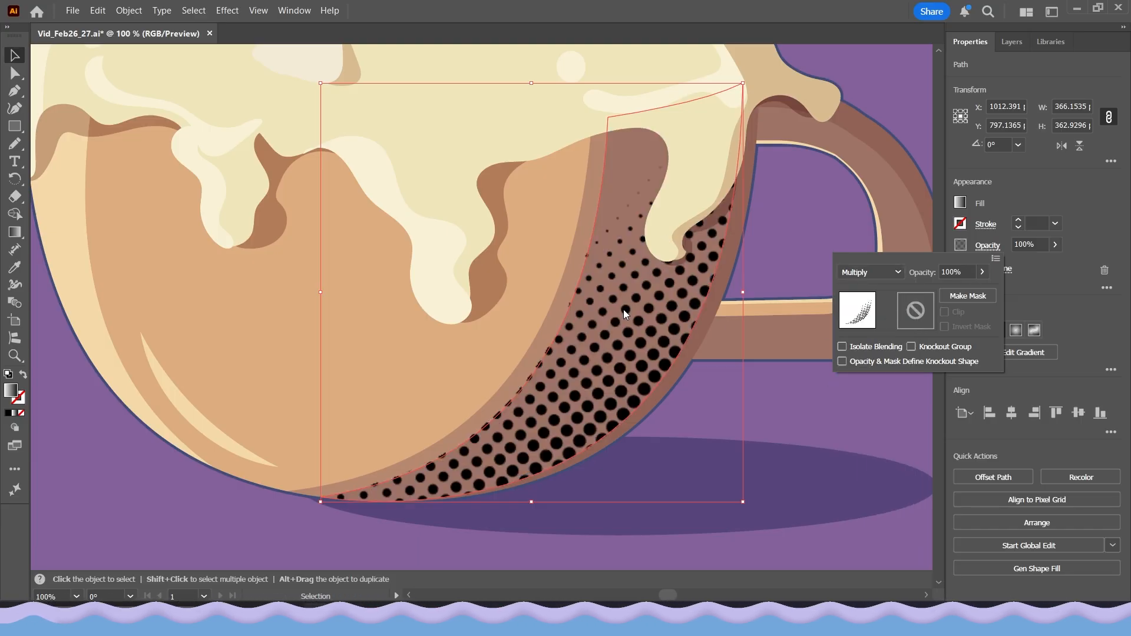
pyautogui.click(982, 272)
pyautogui.moveTo(983, 290); pyautogui.dragTo(940, 291)
pyautogui.click(398, 552)
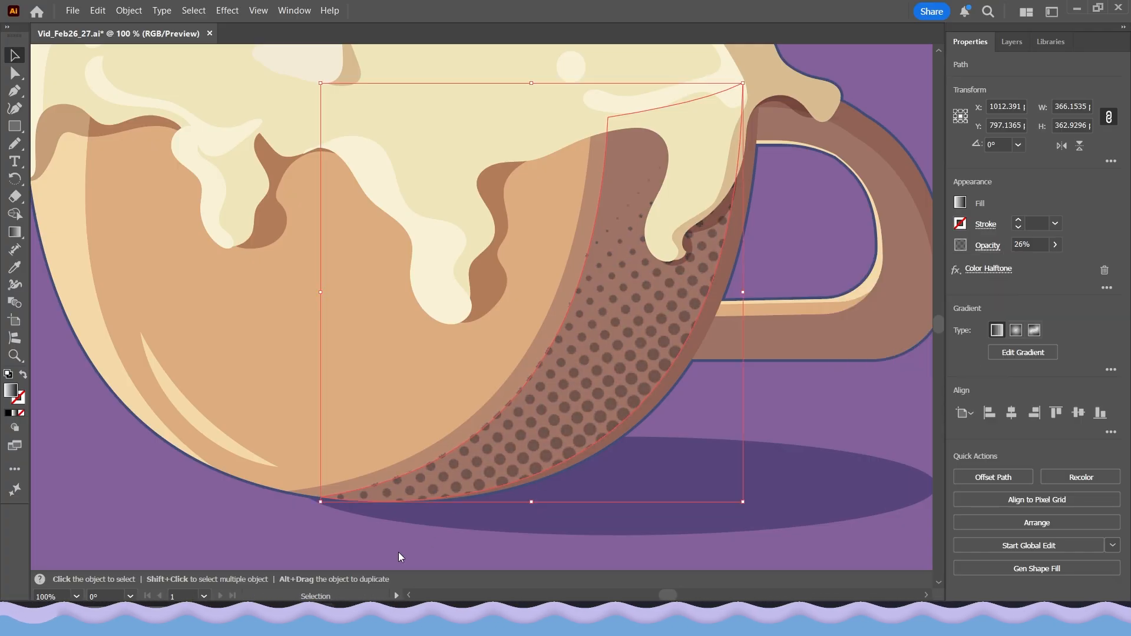
# Compare the live Color Halftone shading with the traced vector dots on the mug, inspecting the dot shapes up close
pyautogui.click(479, 545)
pyautogui.scroll(-2, 487, 499)
pyautogui.scroll(-2, 494, 497)
pyautogui.scroll(4, 543, 472)
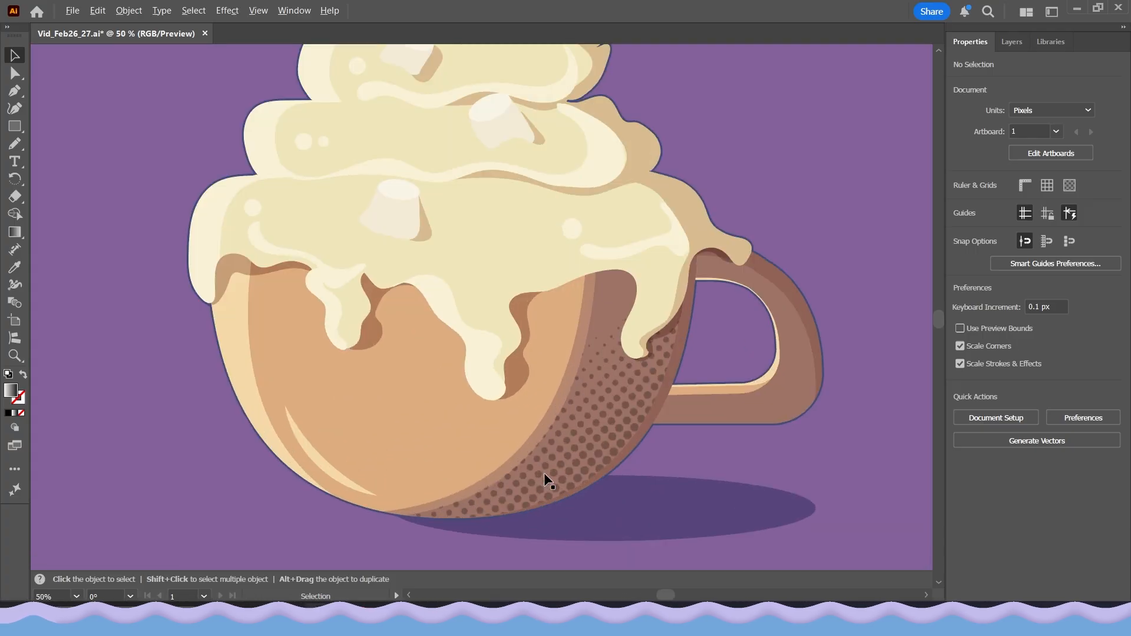
pyautogui.moveTo(536, 474); pyautogui.dragTo(510, 456)
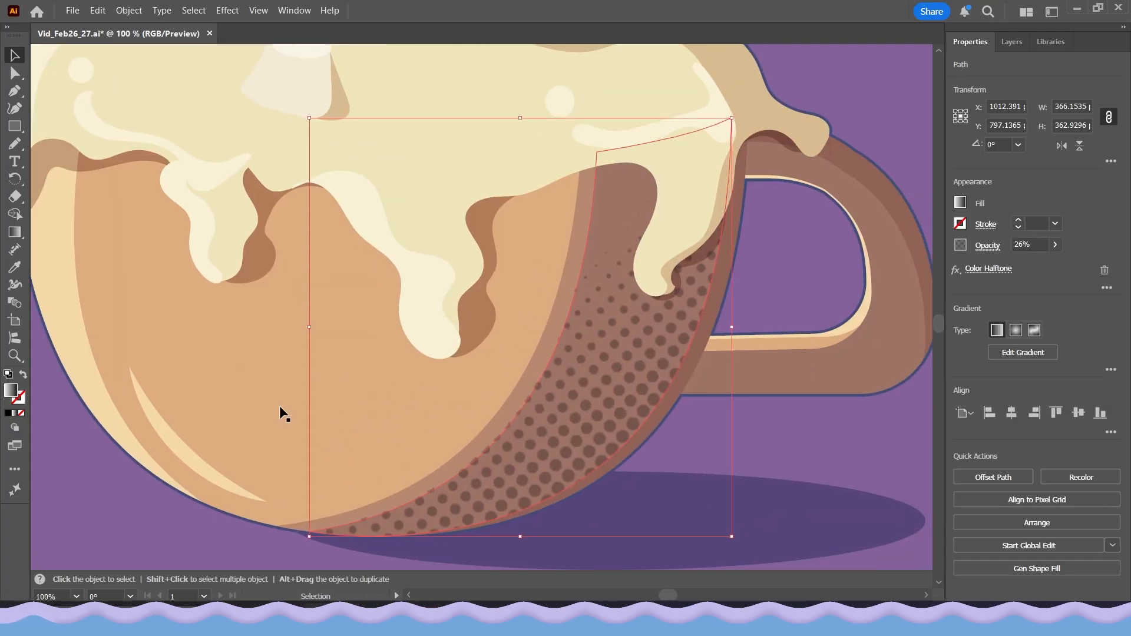
pyautogui.click(15, 233)
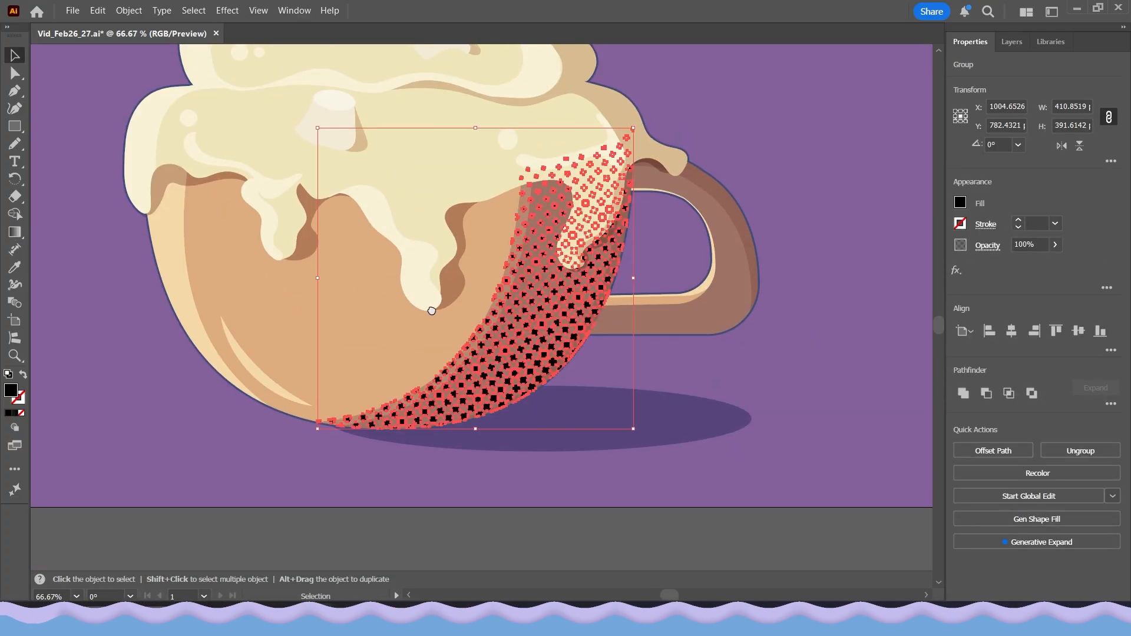
pyautogui.scroll(1, 474, 247)
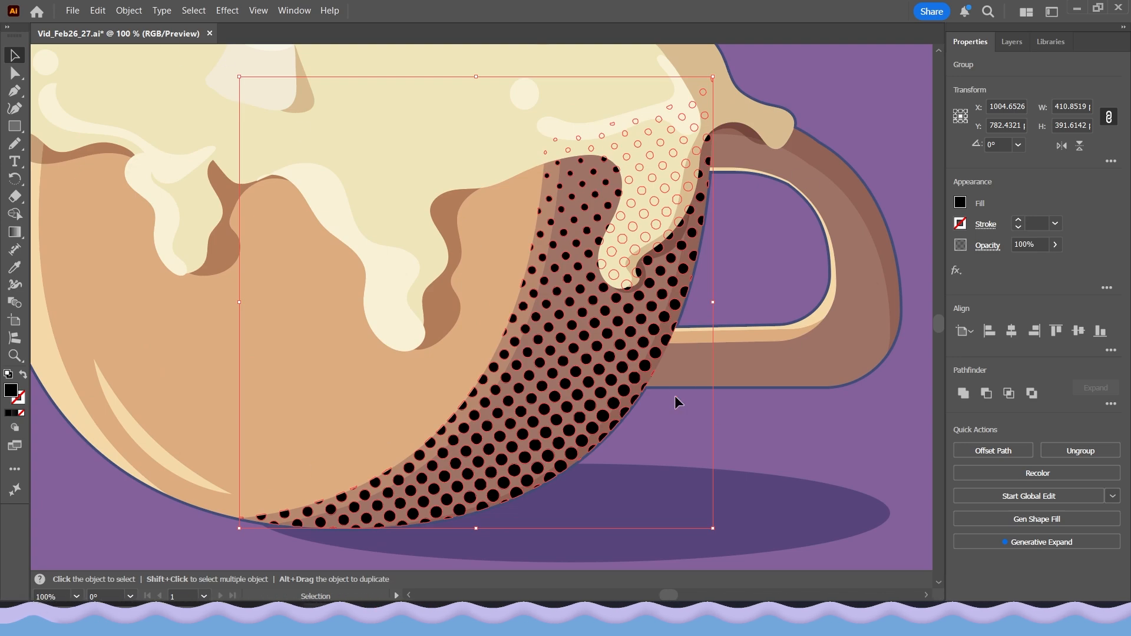
pyautogui.scroll(3, 508, 305)
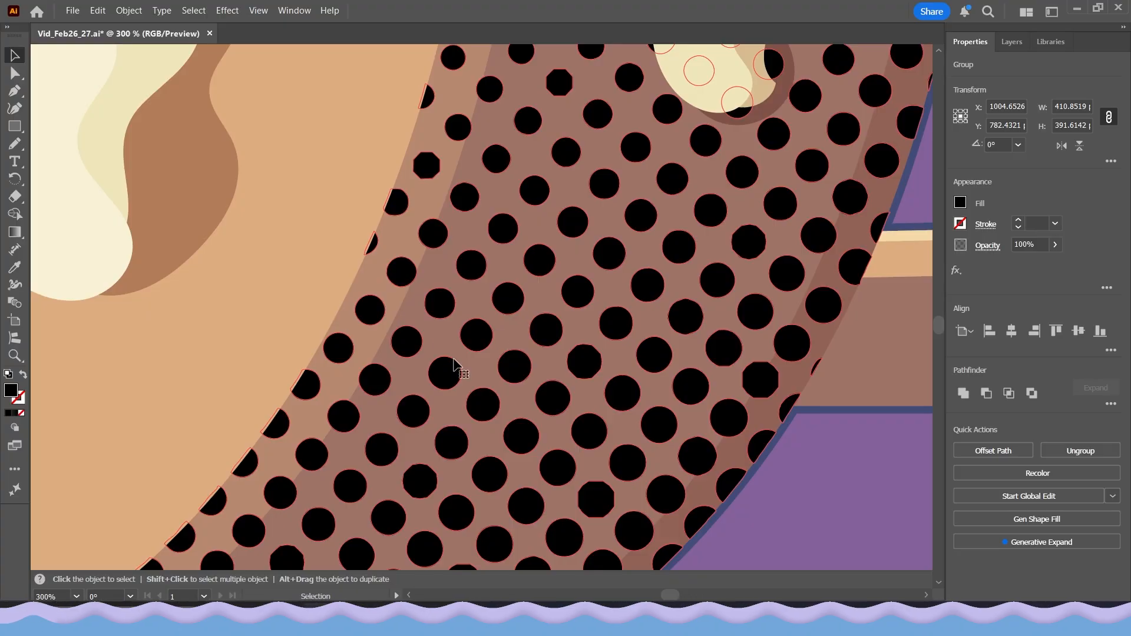
pyautogui.moveTo(507, 301); pyautogui.dragTo(390, 564)
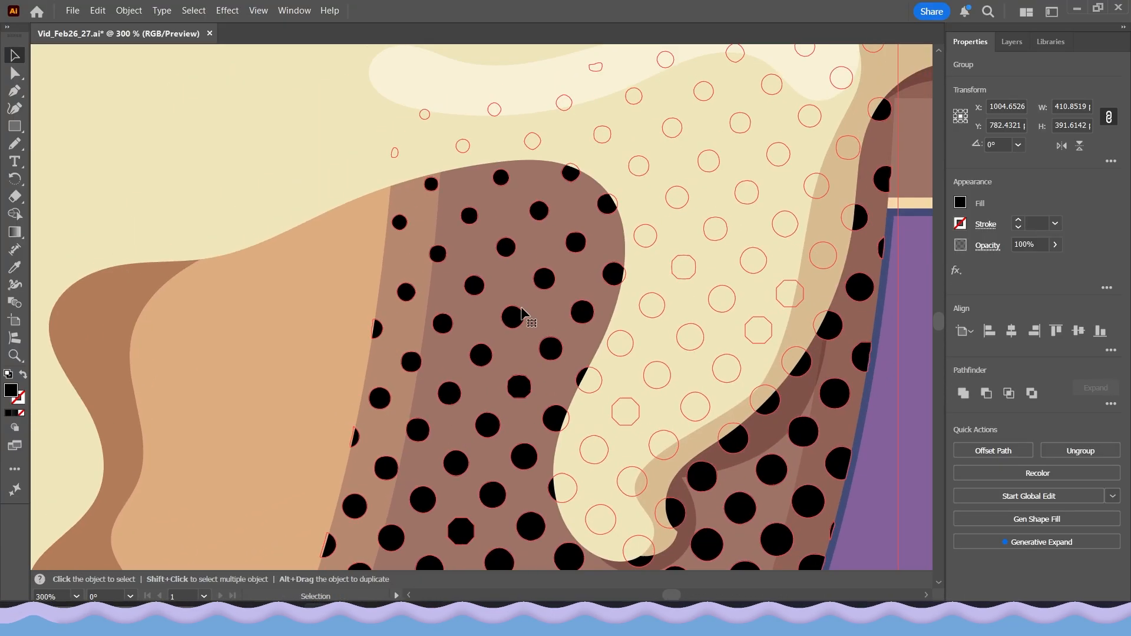
pyautogui.scroll(-2, 523, 283)
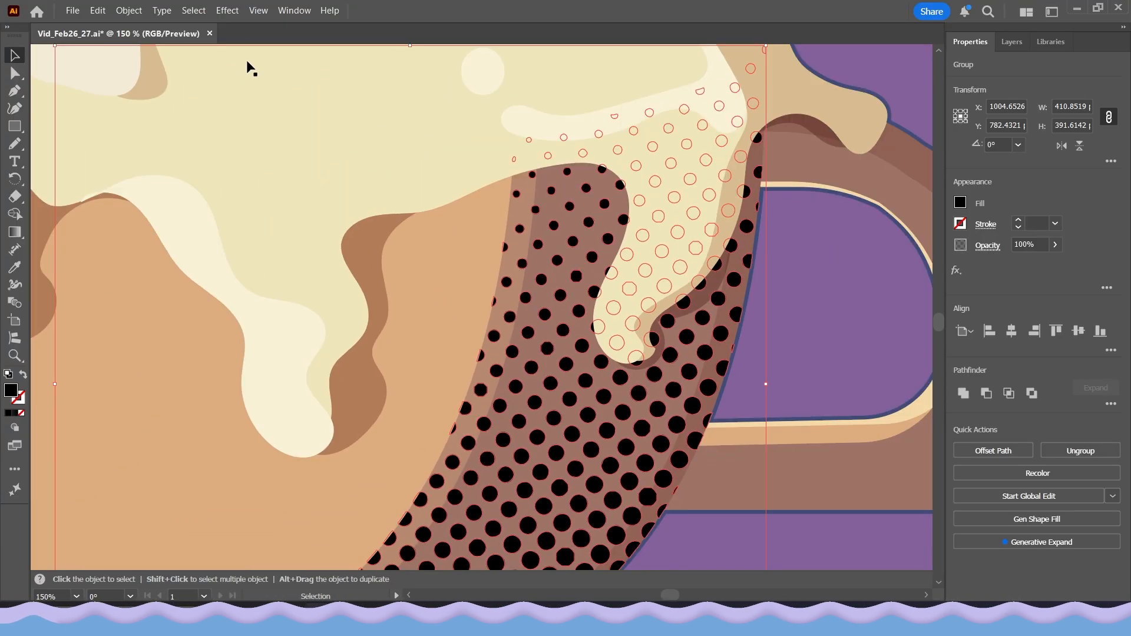
# Review the resolution options in the Document Raster Effects Settings
pyautogui.click(225, 13)
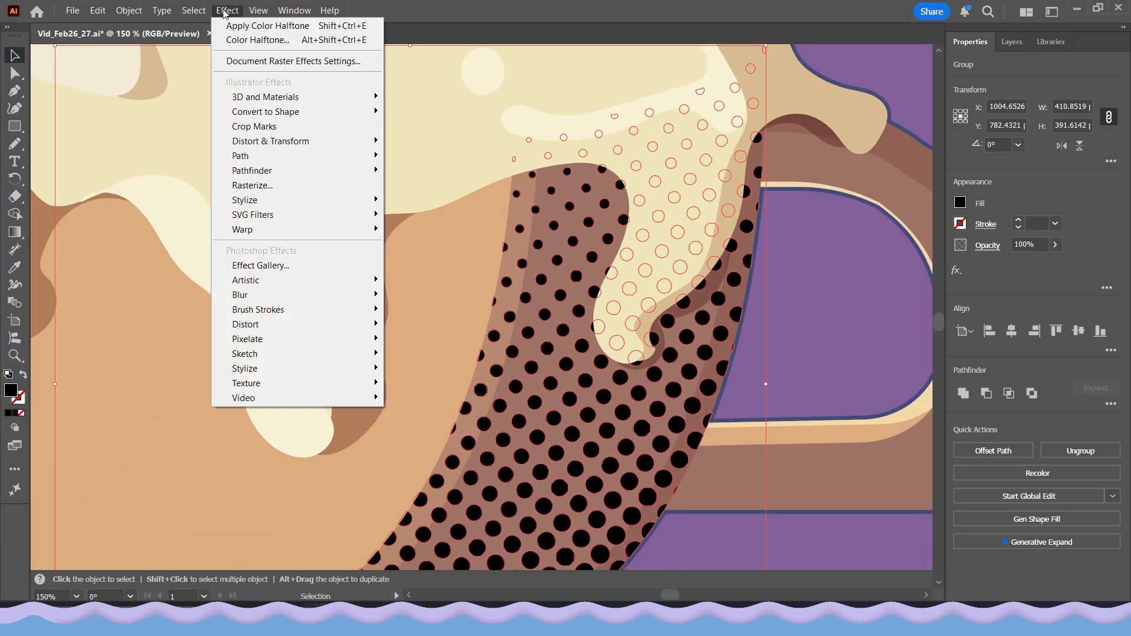
pyautogui.click(270, 61)
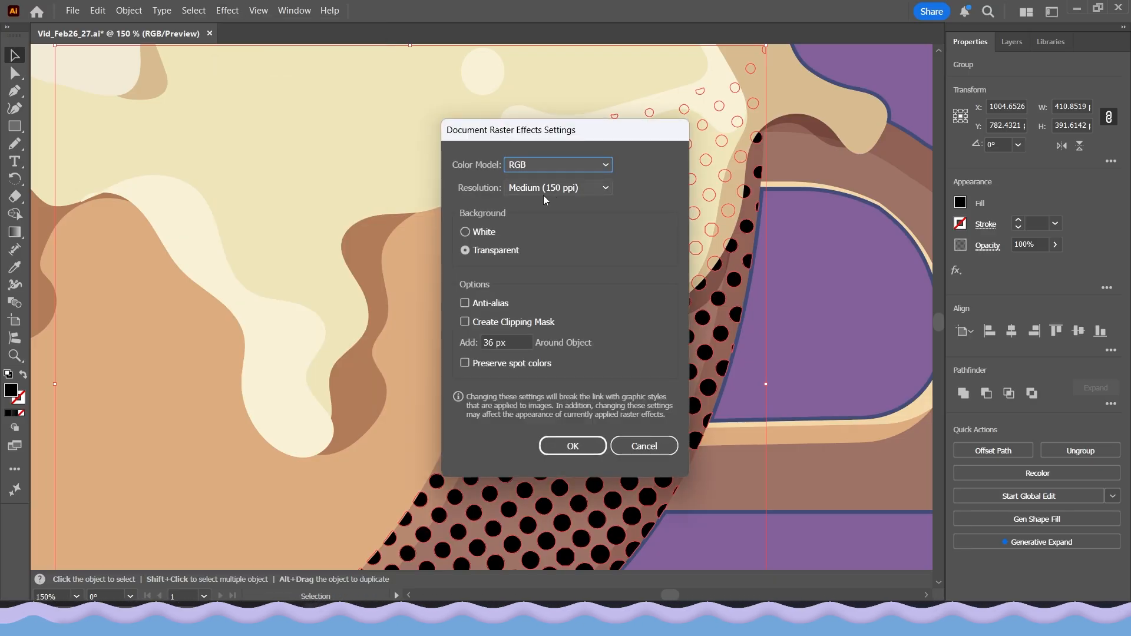
pyautogui.click(550, 186)
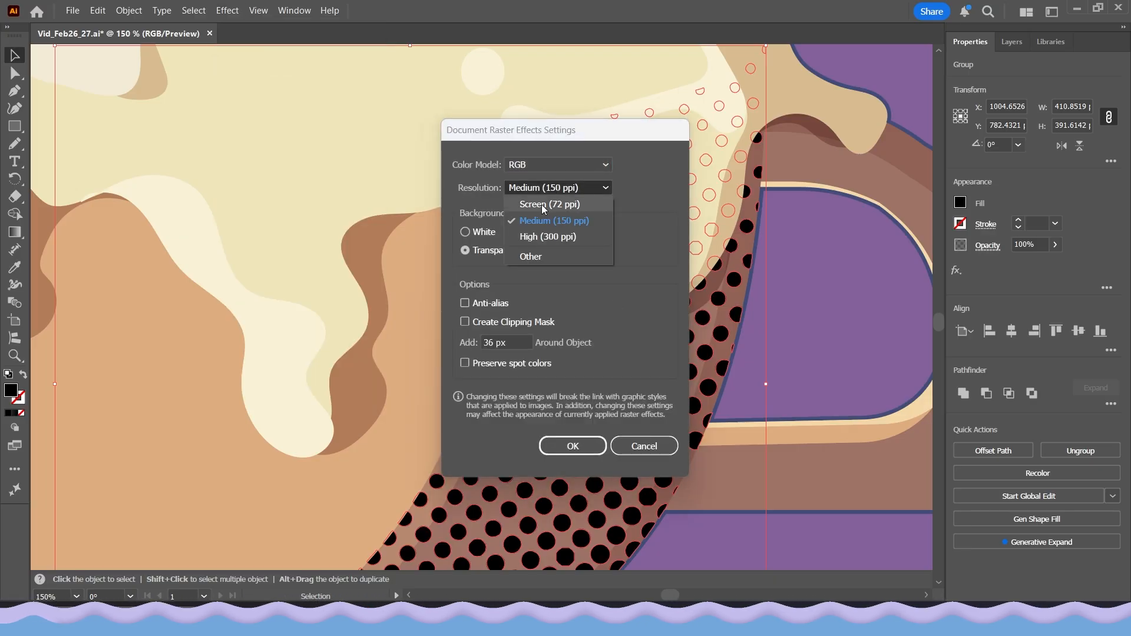
pyautogui.click(644, 444)
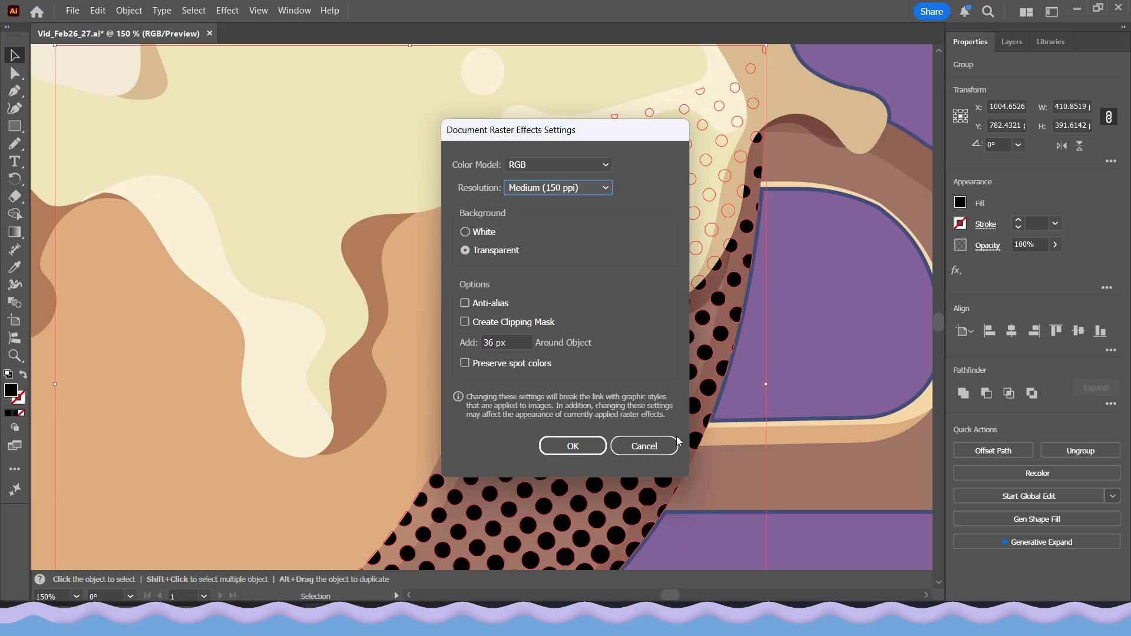
pyautogui.click(668, 444)
# Examine how the traced black dots cover the mug's shaded area, with and without their selection outlines
pyautogui.scroll(-2, 784, 335)
pyautogui.moveTo(785, 335); pyautogui.dragTo(696, 330)
pyautogui.click(819, 436)
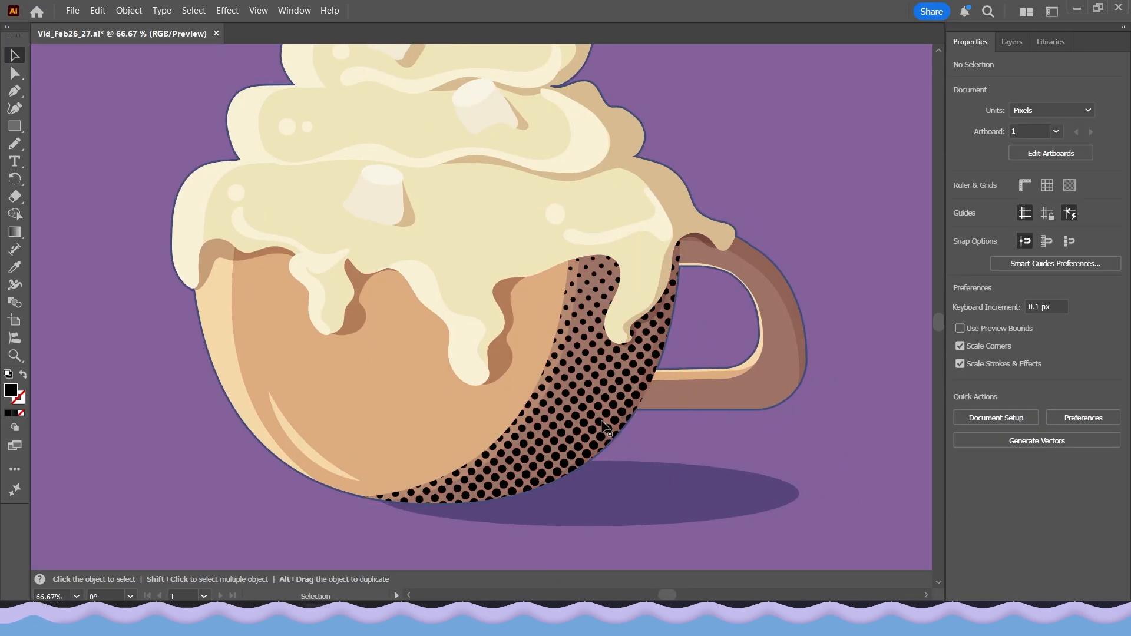
pyautogui.scroll(2, 540, 423)
pyautogui.moveTo(549, 395); pyautogui.dragTo(558, 397)
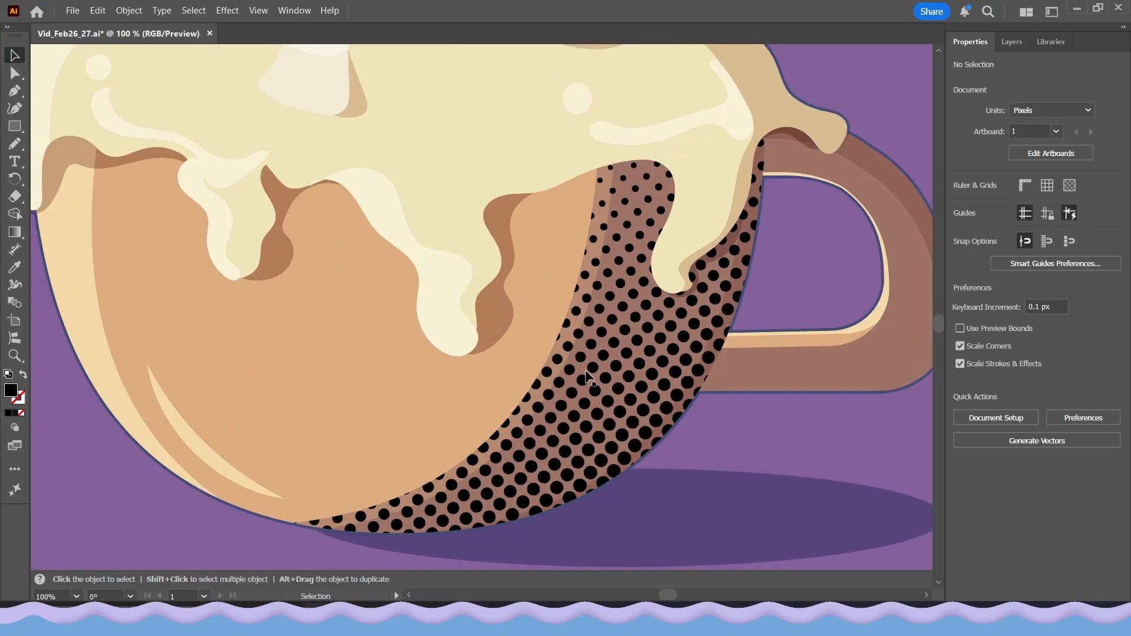
pyautogui.click(578, 377)
pyautogui.moveTo(574, 357); pyautogui.dragTo(572, 371)
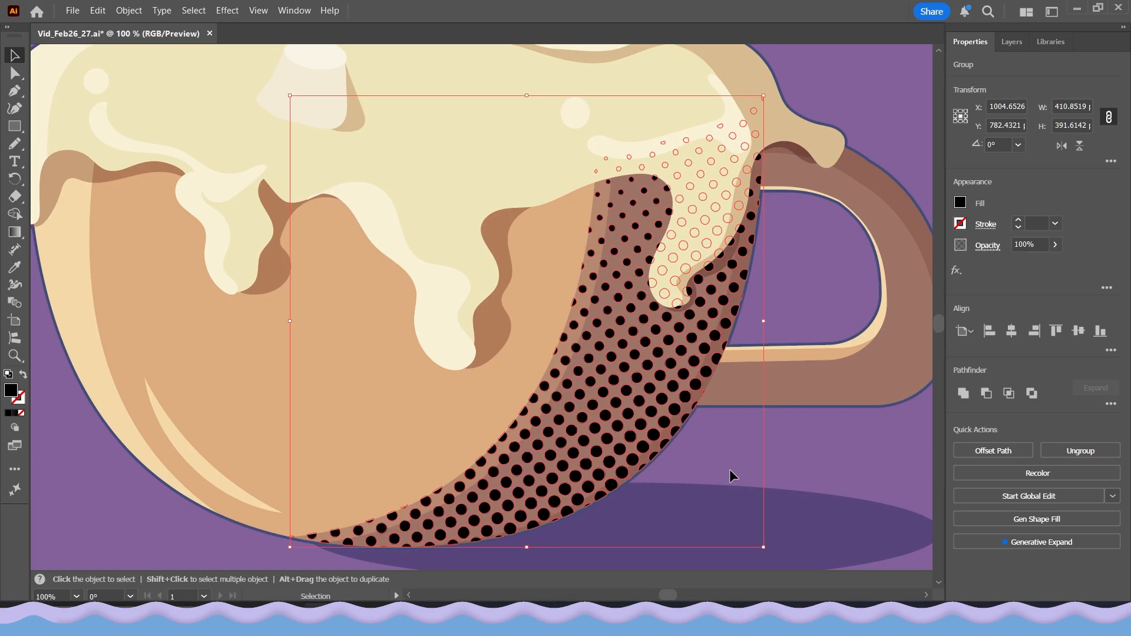
pyautogui.moveTo(631, 424); pyautogui.dragTo(642, 400)
pyautogui.click(796, 444)
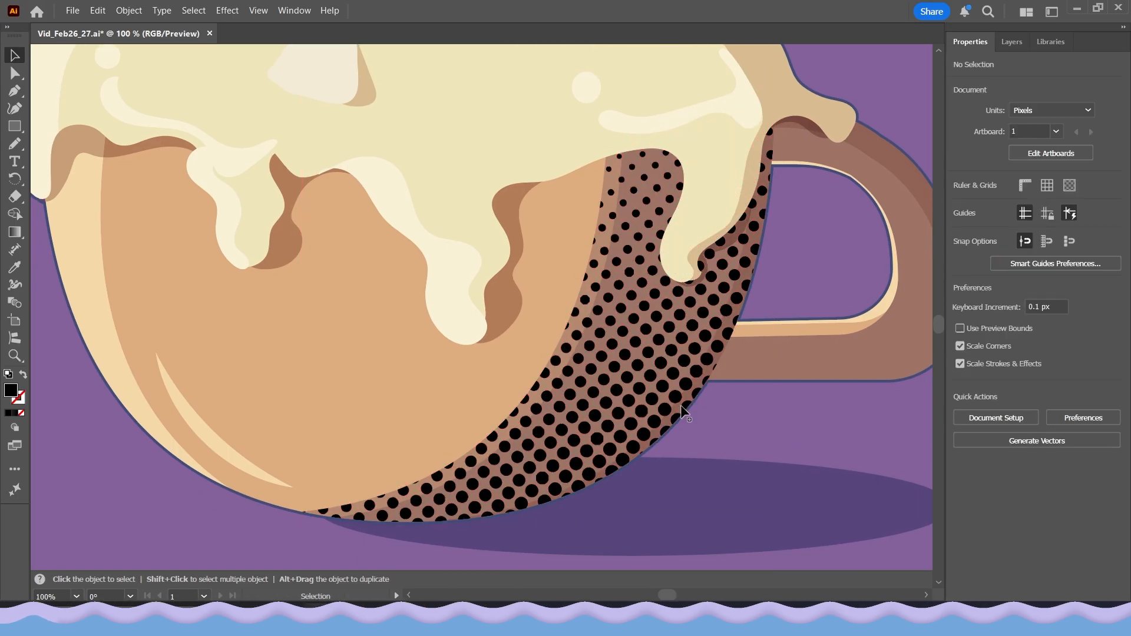
# Combine the grouped halftone dots on the mug's shading into a single compound path
pyautogui.click(612, 357)
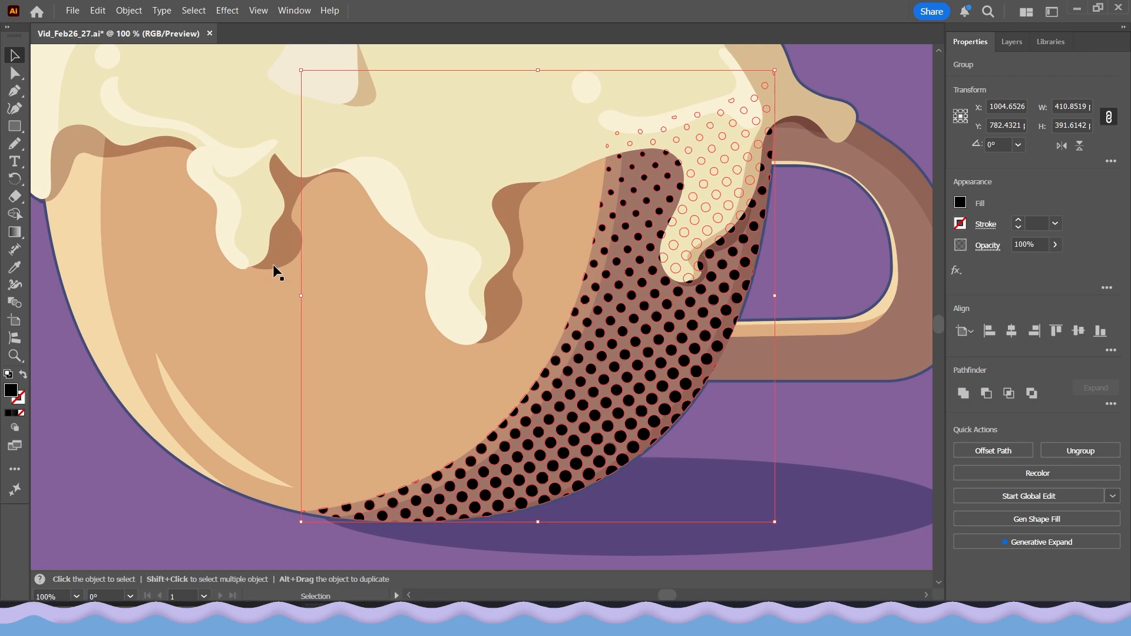
pyautogui.click(129, 10)
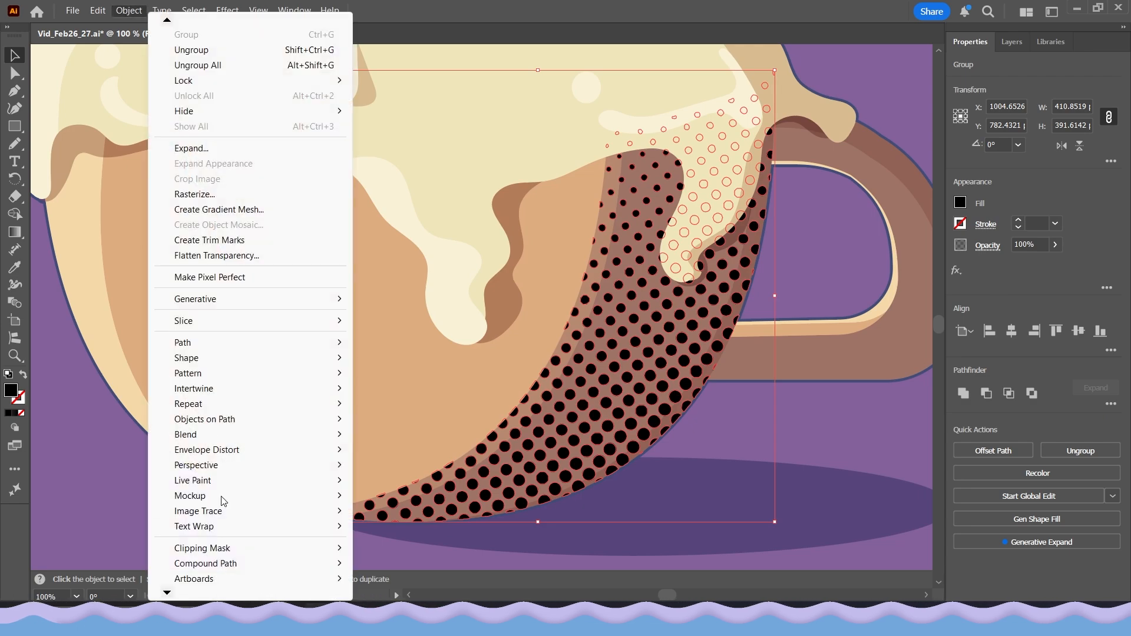
pyautogui.moveTo(307, 564)
pyautogui.click(370, 565)
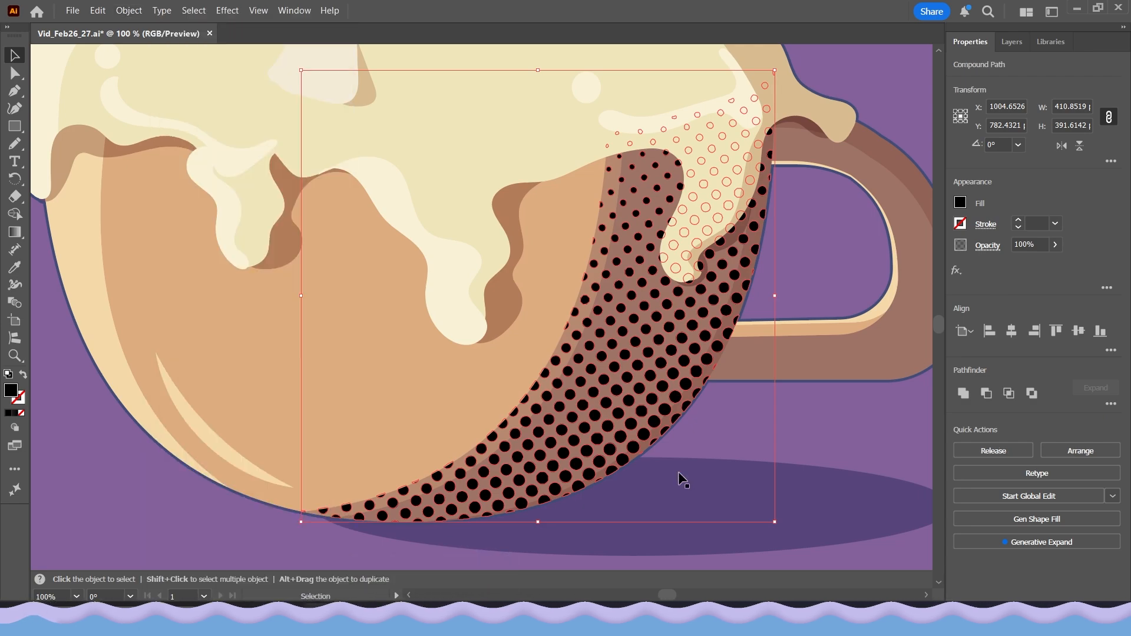
pyautogui.moveTo(666, 451); pyautogui.dragTo(647, 440)
pyautogui.click(808, 401)
pyautogui.moveTo(760, 423); pyautogui.dragTo(756, 426)
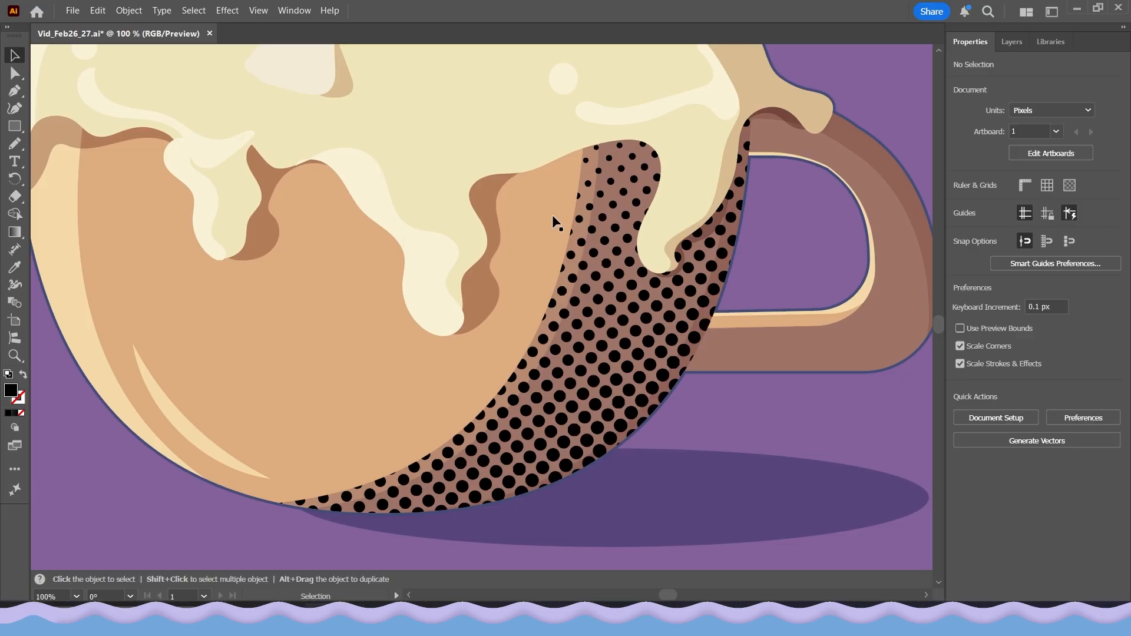
# Apply a linear gradient to the dot compound path, running diagonally from the dripping cream down to the mug's lower edge
pyautogui.click(596, 301)
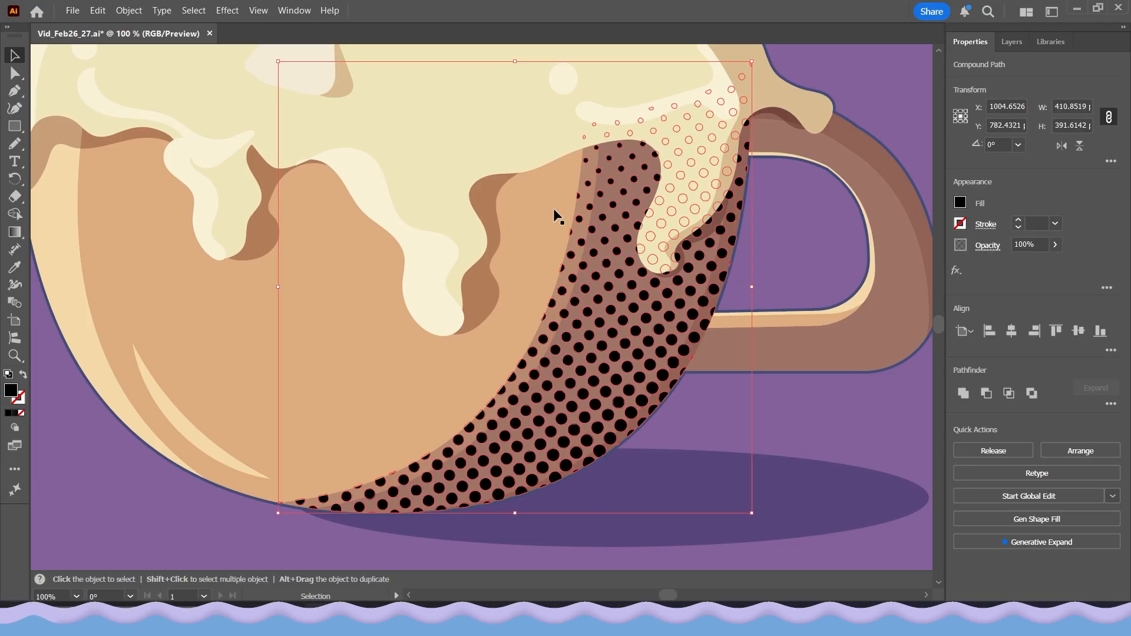
pyautogui.click(15, 231)
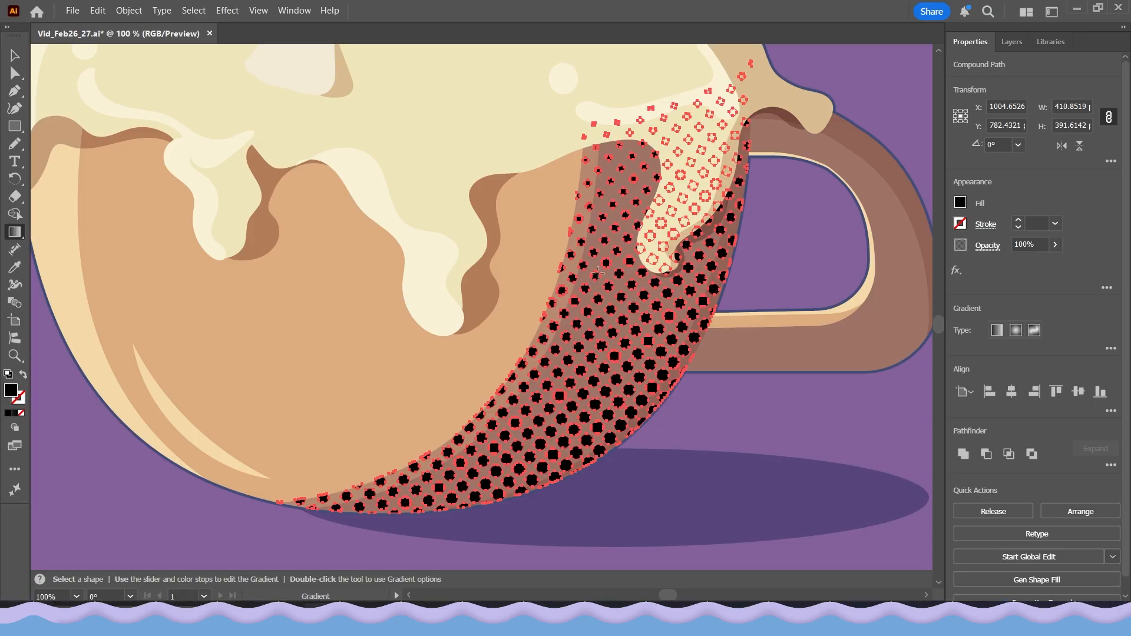
pyautogui.click(613, 275)
pyautogui.scroll(-1, 613, 275)
pyautogui.moveTo(566, 169)
pyautogui.mouseDown()
pyautogui.moveTo(666, 411)
pyautogui.moveTo(656, 397)
pyautogui.mouseUp()
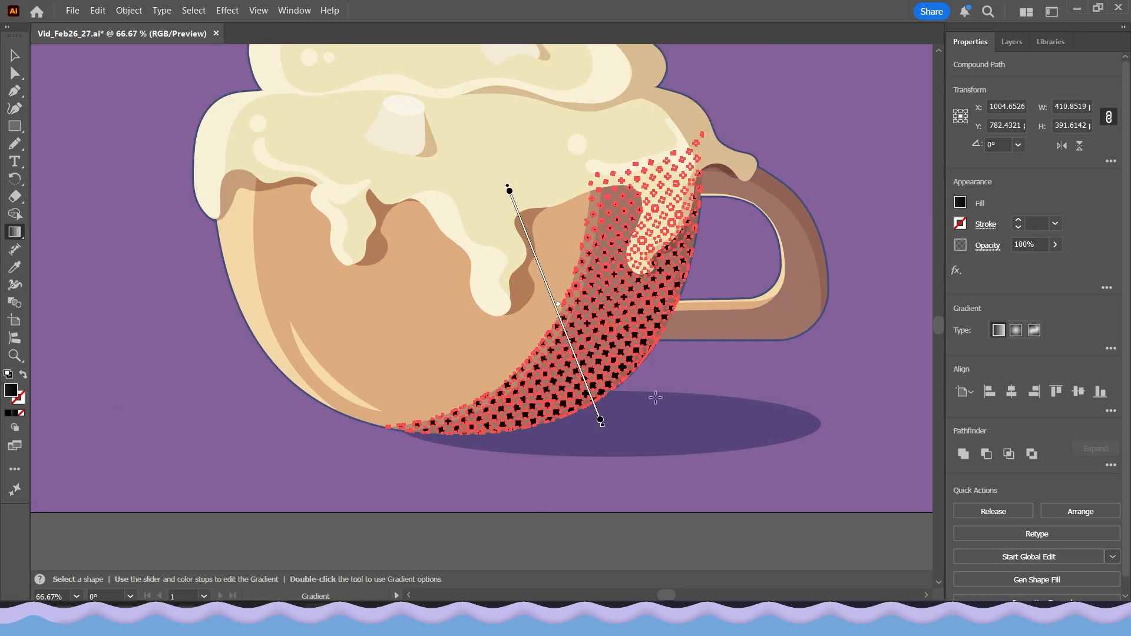
# Color the gradient's lower stop with the handle's dark brown and its upper stop with the mug's light tan, both sampled from the artwork
pyautogui.click(600, 420)
pyautogui.click(15, 268)
pyautogui.moveTo(801, 326); pyautogui.dragTo(821, 235)
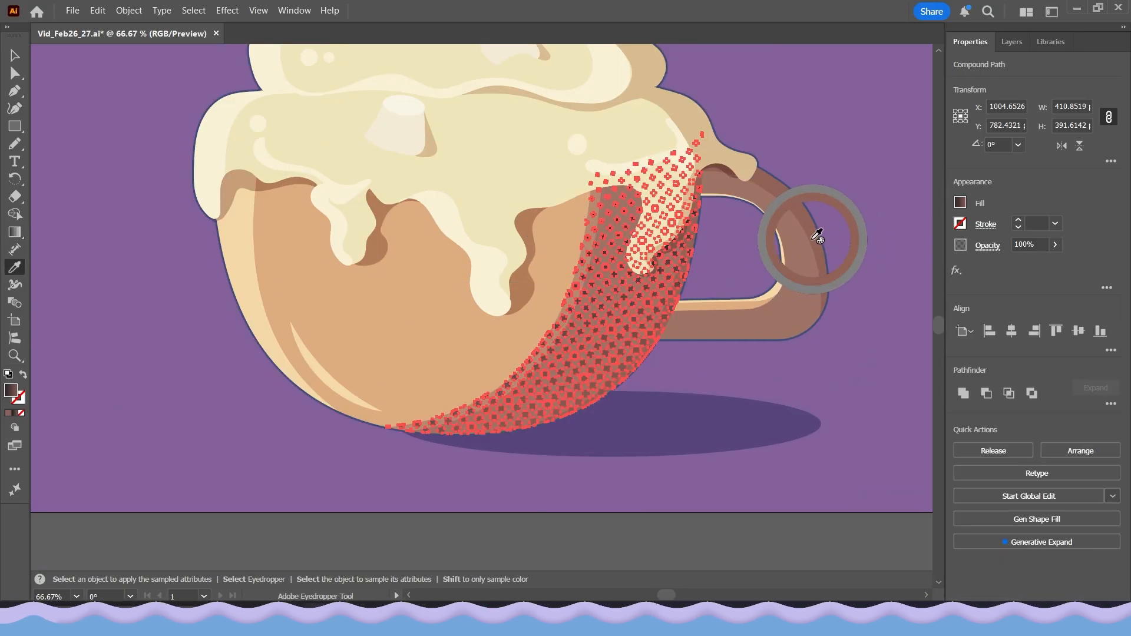
pyautogui.click(15, 233)
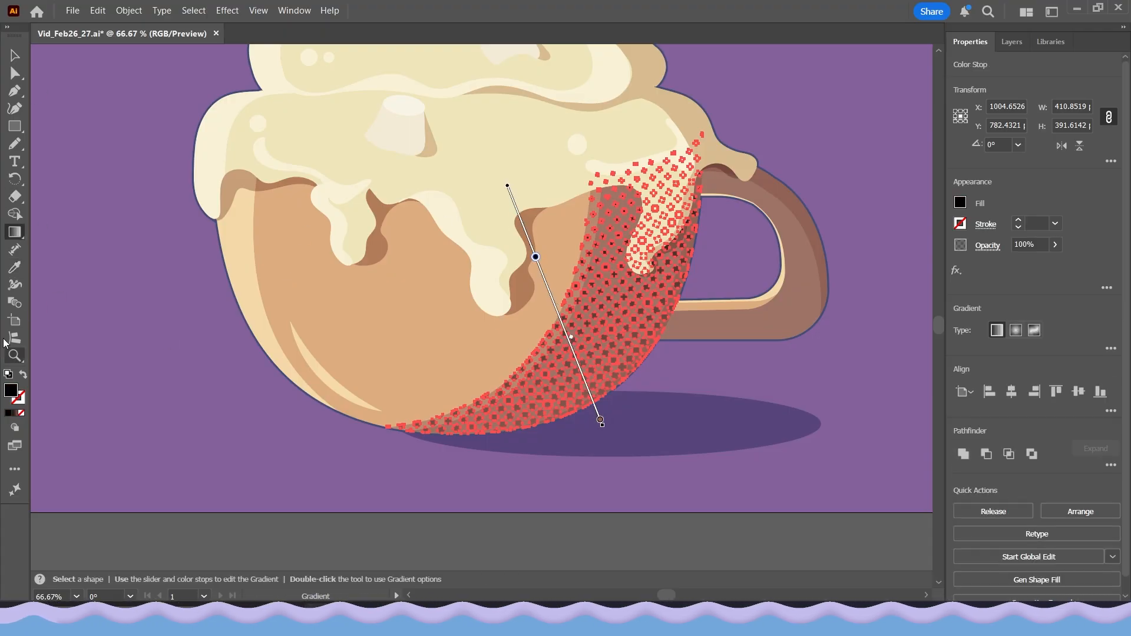
pyautogui.click(15, 268)
pyautogui.moveTo(400, 301); pyautogui.dragTo(356, 274)
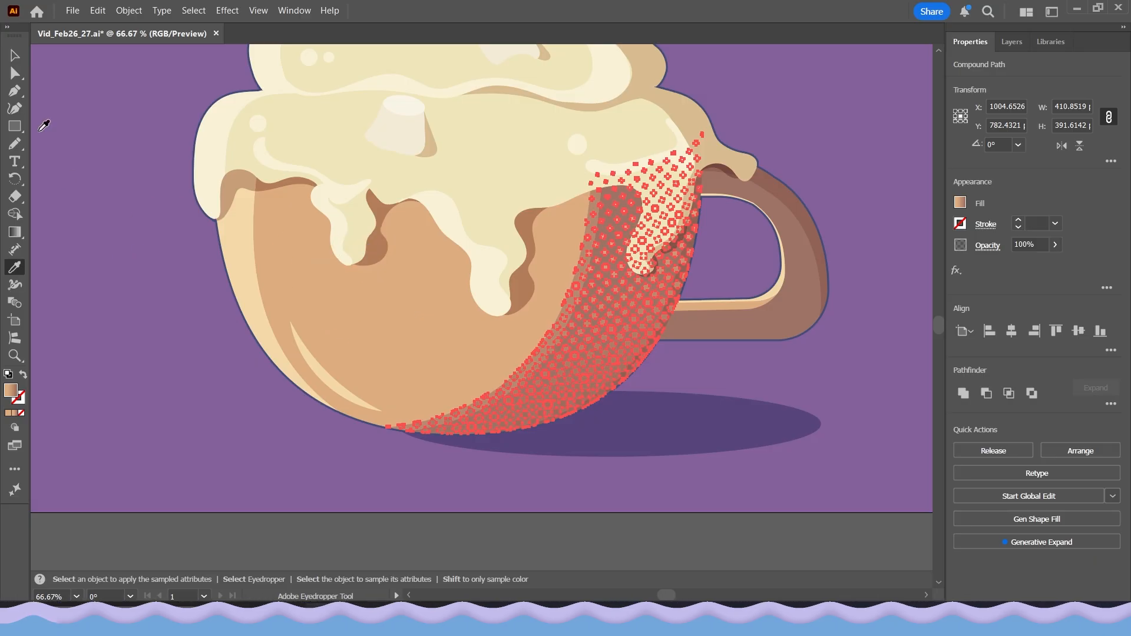
pyautogui.click(13, 58)
pyautogui.click(169, 404)
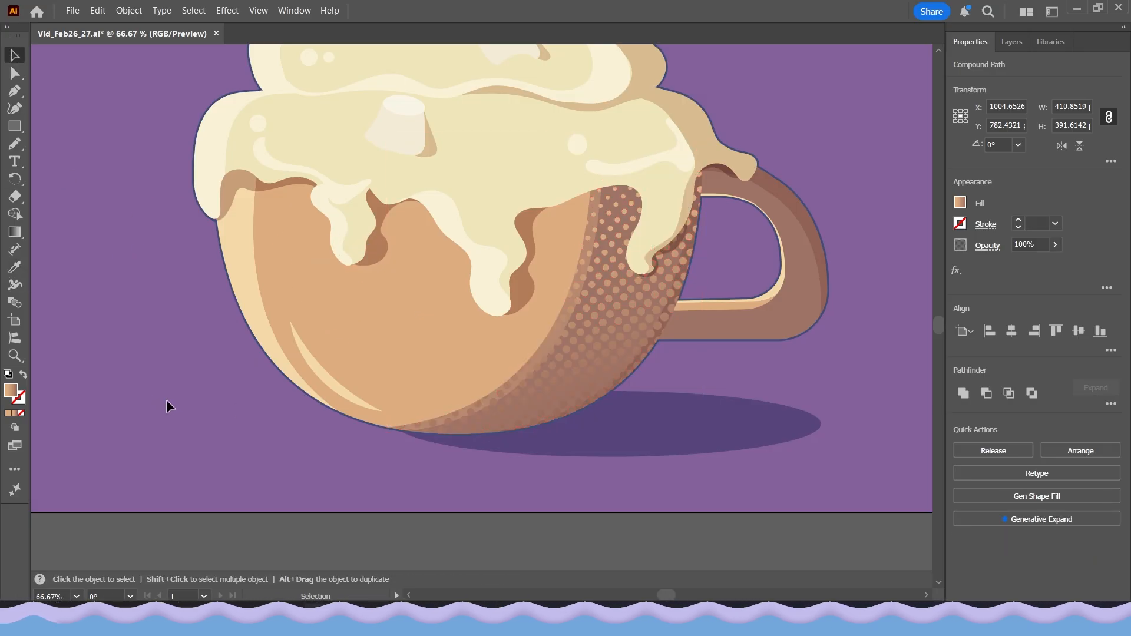
# Check the gradient stops on the halftone dots and view the recolored dots within the whole illustration
pyautogui.click(592, 337)
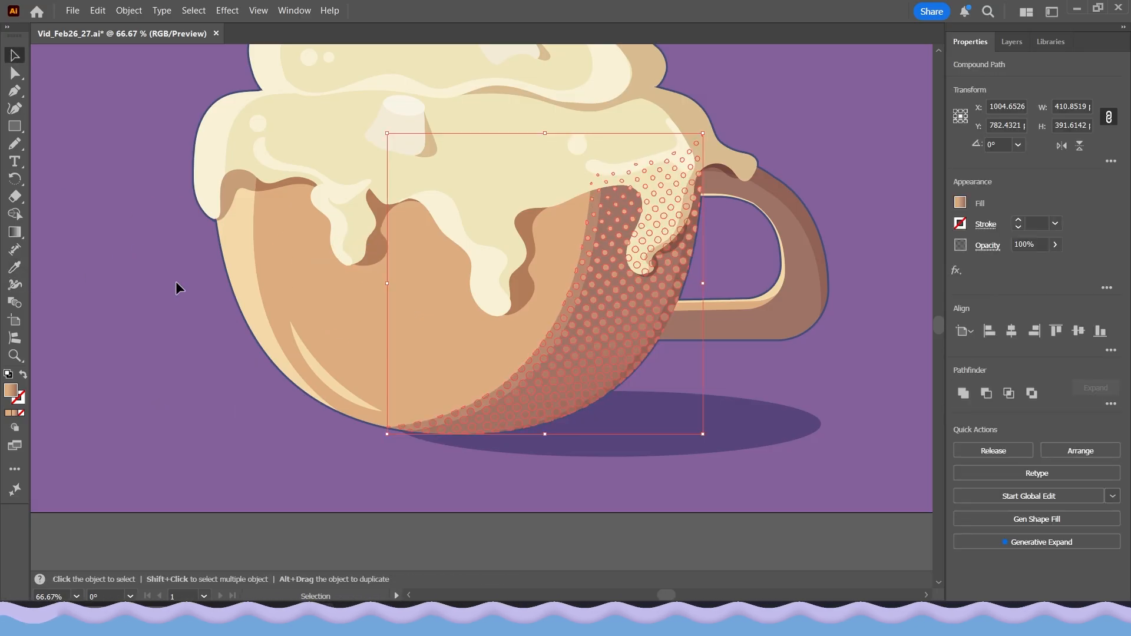
pyautogui.click(15, 234)
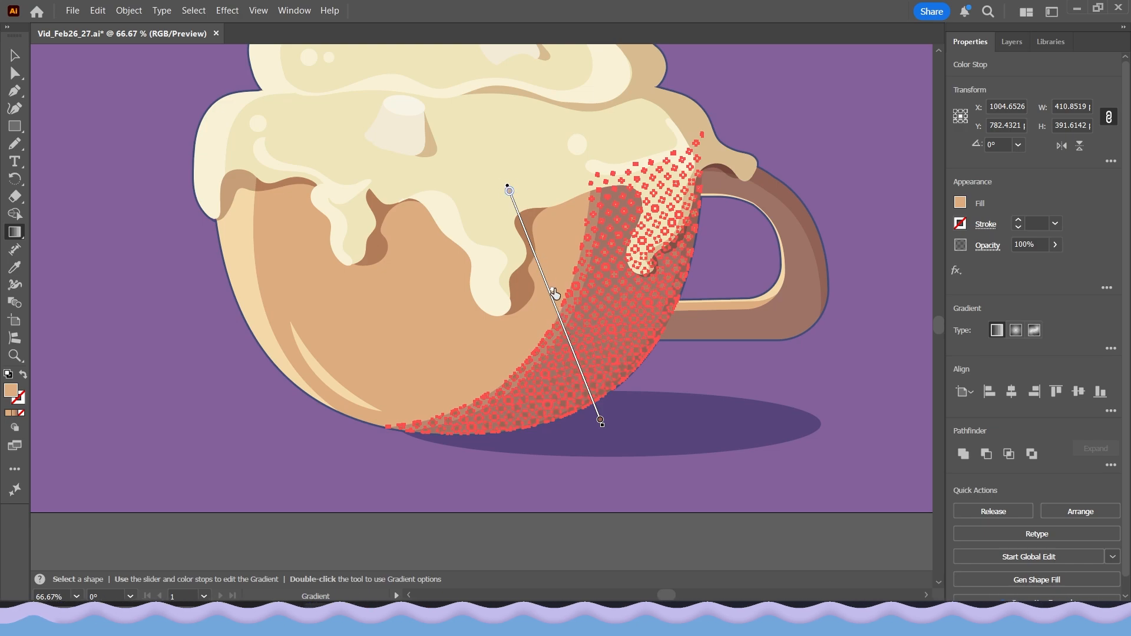
pyautogui.click(13, 59)
pyautogui.click(166, 359)
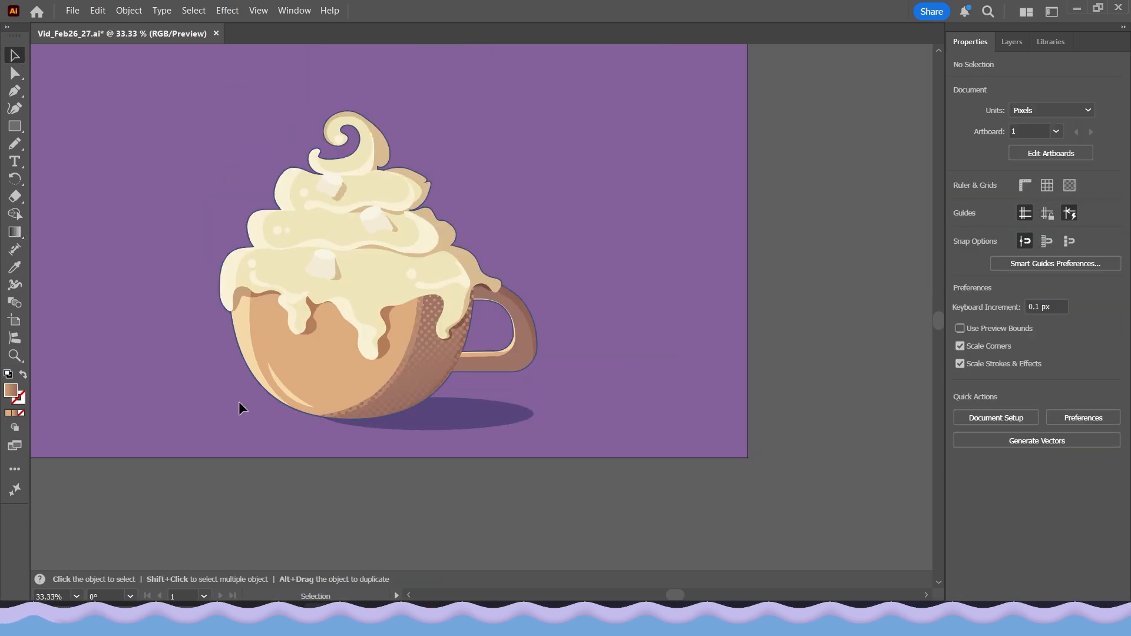
pyautogui.scroll(-4, 239, 402)
pyautogui.scroll(2, 397, 400)
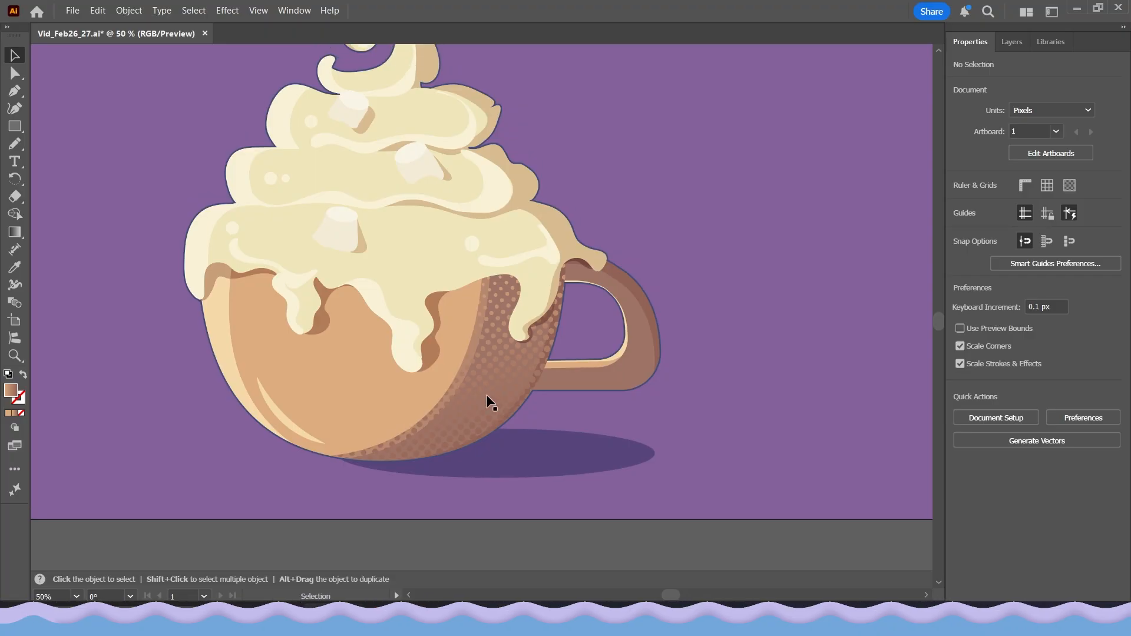
# Darken the lower color stop of the halftone dots' gradient to brown #844F45
pyautogui.scroll(1, 486, 394)
pyautogui.click(486, 394)
pyautogui.click(14, 231)
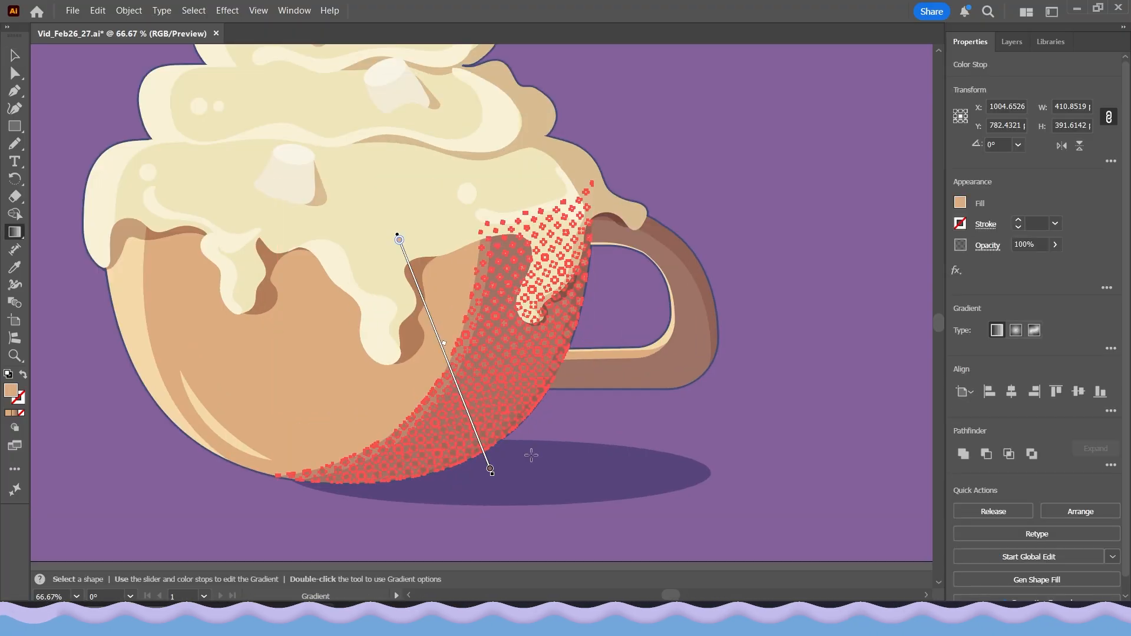
pyautogui.doubleClick(490, 470)
pyautogui.doubleClick(12, 388)
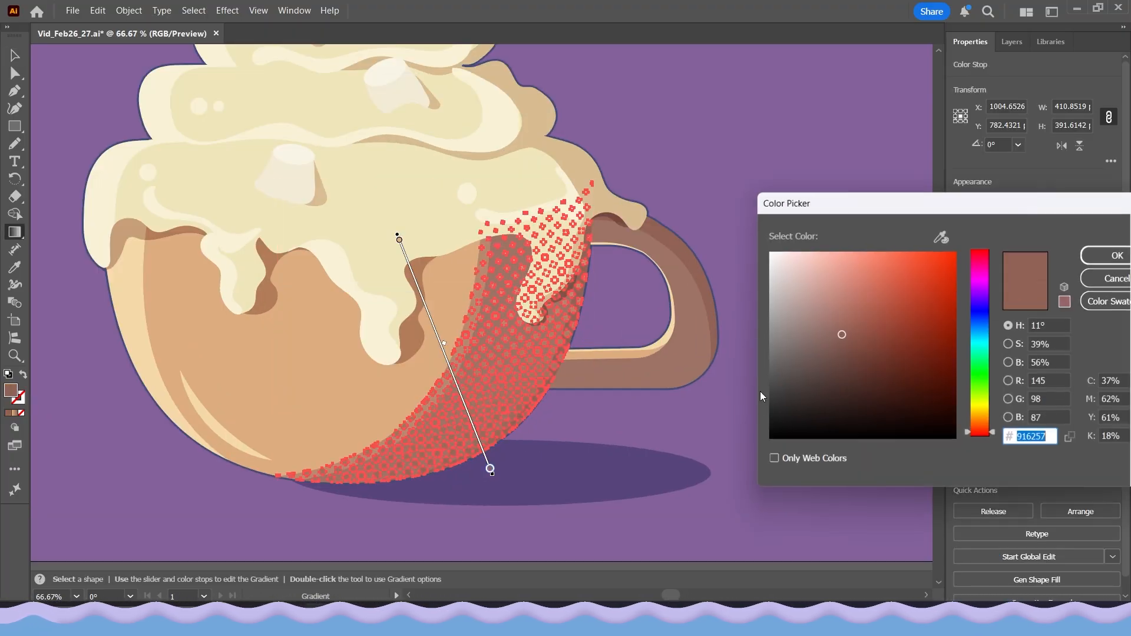
pyautogui.click(858, 341)
pyautogui.click(1111, 279)
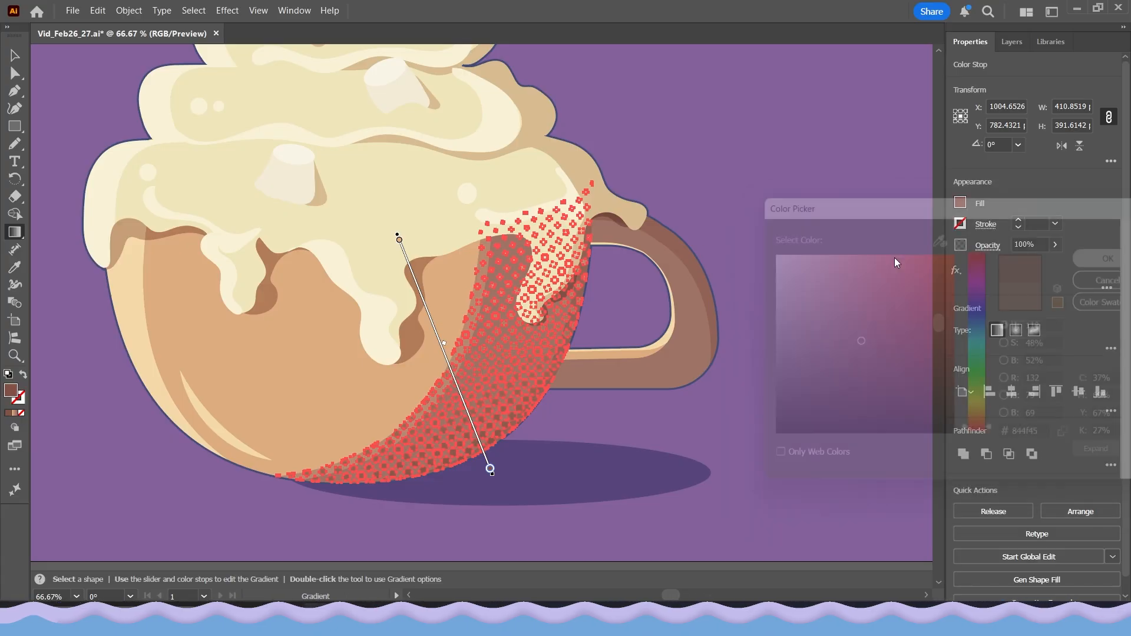
pyautogui.press('v')
pyautogui.click(155, 449)
pyautogui.moveTo(154, 449); pyautogui.dragTo(310, 452)
pyautogui.scroll(-2, 242, 451)
pyautogui.scroll(-1, 330, 454)
pyautogui.scroll(2, 425, 401)
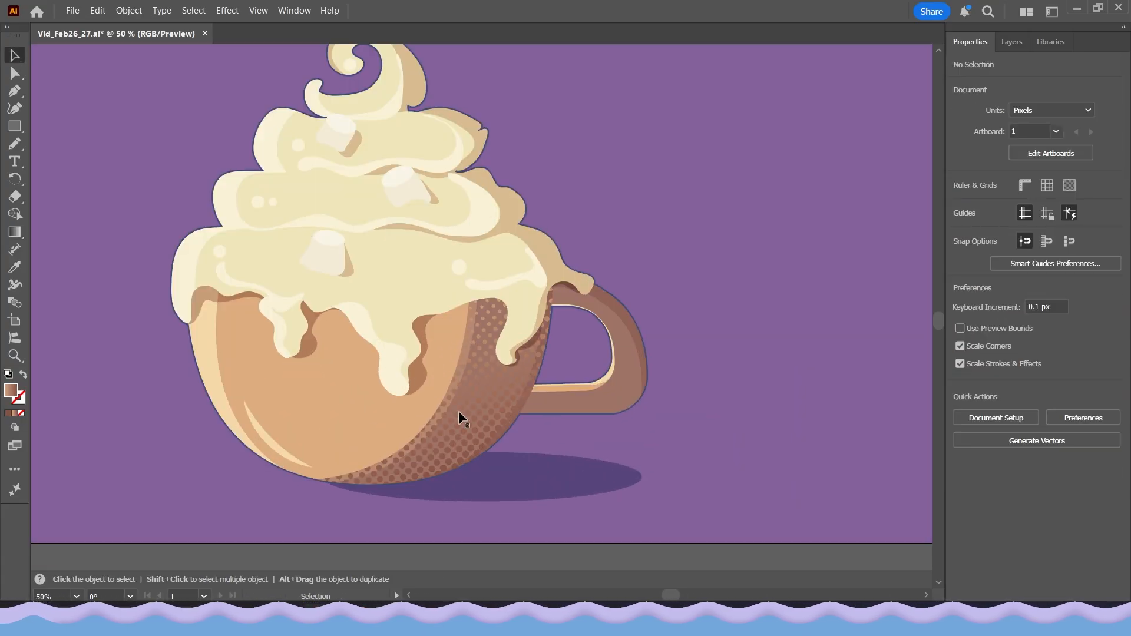
# Inspect the gradient-colored halftone dots on the mug's shaded side, up close and within the whole illustration
pyautogui.click(459, 411)
pyautogui.moveTo(434, 434); pyautogui.dragTo(495, 395)
pyautogui.scroll(1, 495, 394)
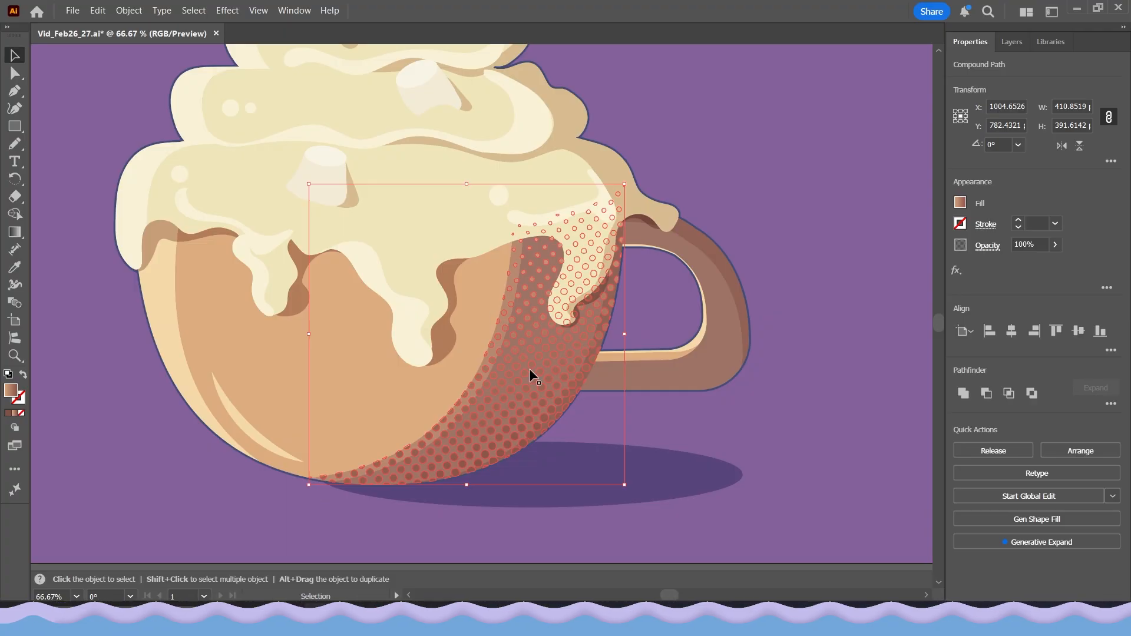
pyautogui.click(578, 376)
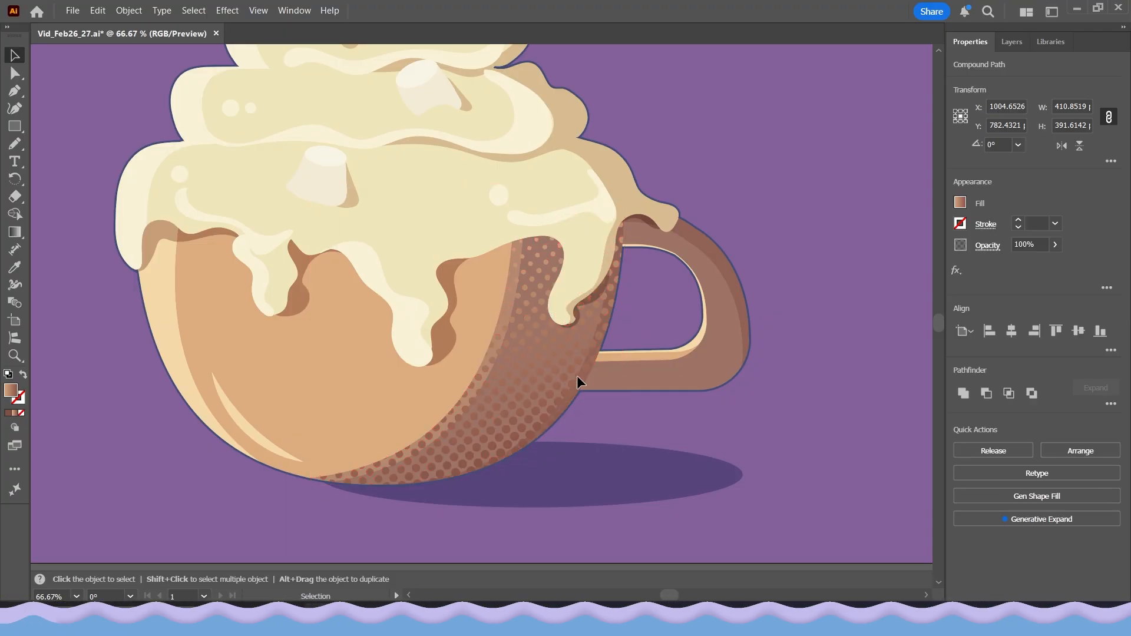
pyautogui.scroll(1, 513, 327)
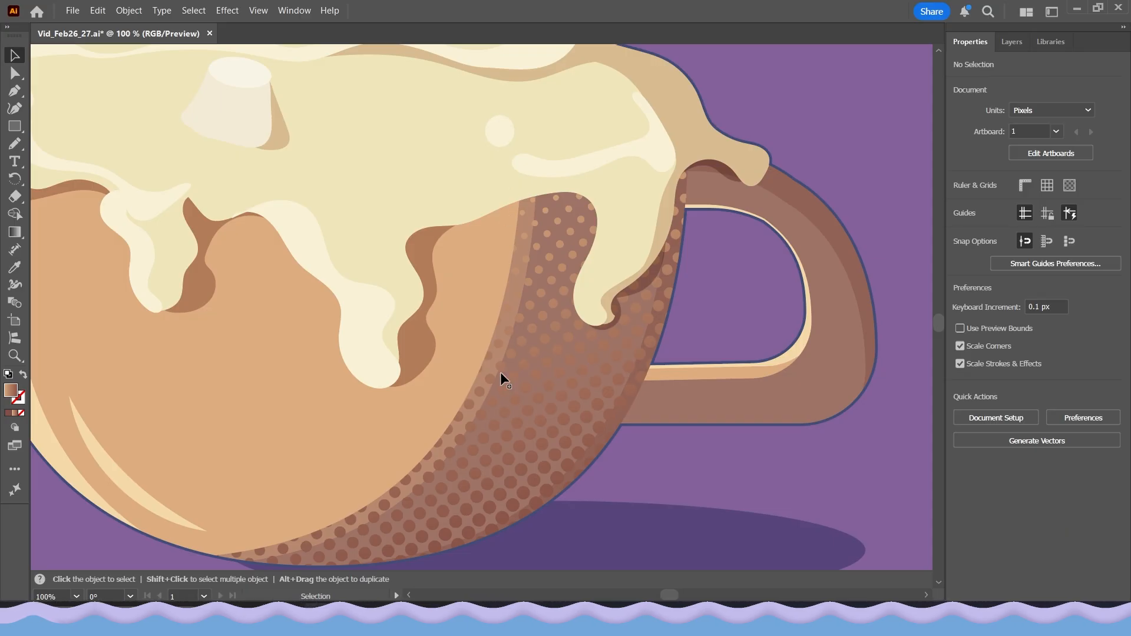
pyautogui.scroll(-2, 420, 440)
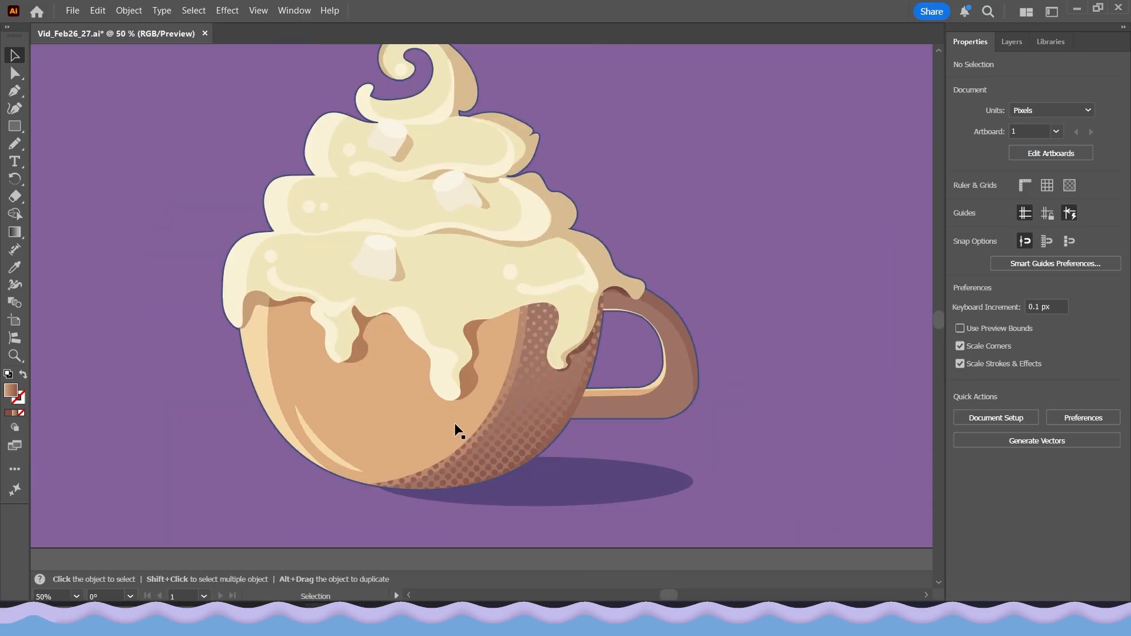
pyautogui.moveTo(502, 412); pyautogui.dragTo(476, 396)
pyautogui.scroll(2, 707, 379)
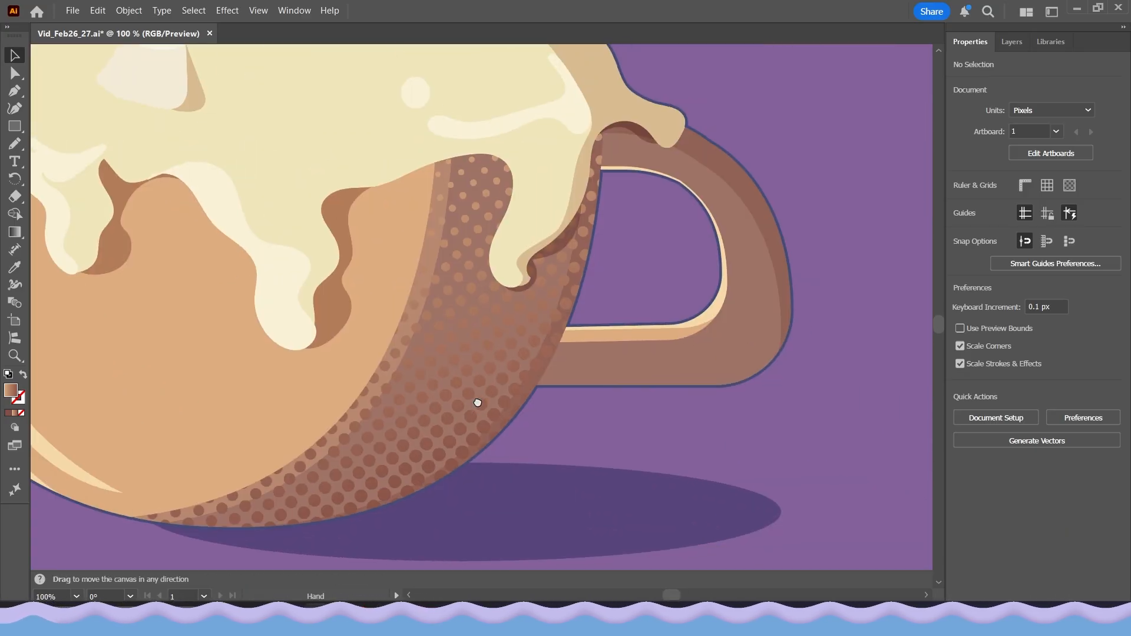
# Try blending the halftone dots in Multiply mode with their opacity lowered to 29%
pyautogui.click(423, 385)
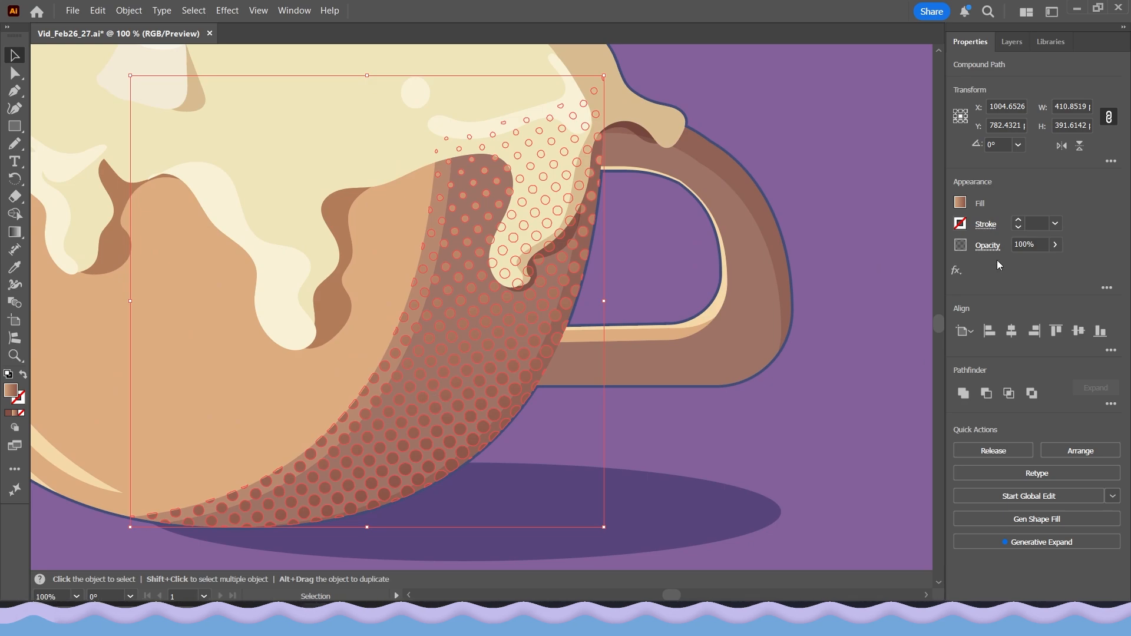
pyautogui.click(989, 245)
pyautogui.click(870, 272)
pyautogui.click(879, 333)
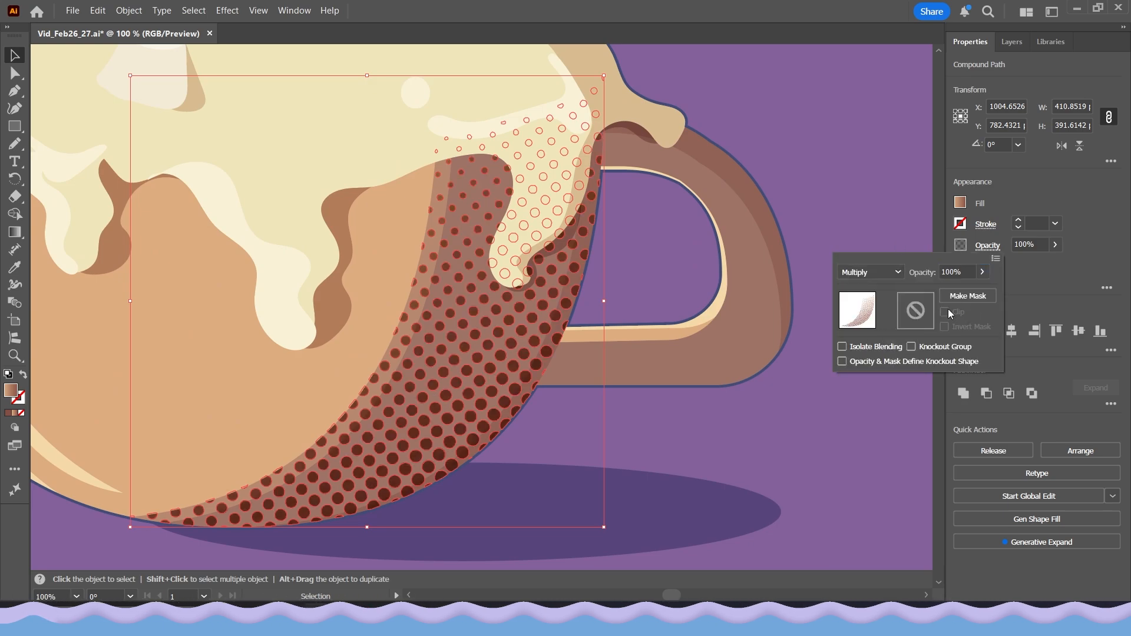
pyautogui.click(982, 272)
pyautogui.moveTo(982, 290); pyautogui.dragTo(943, 291)
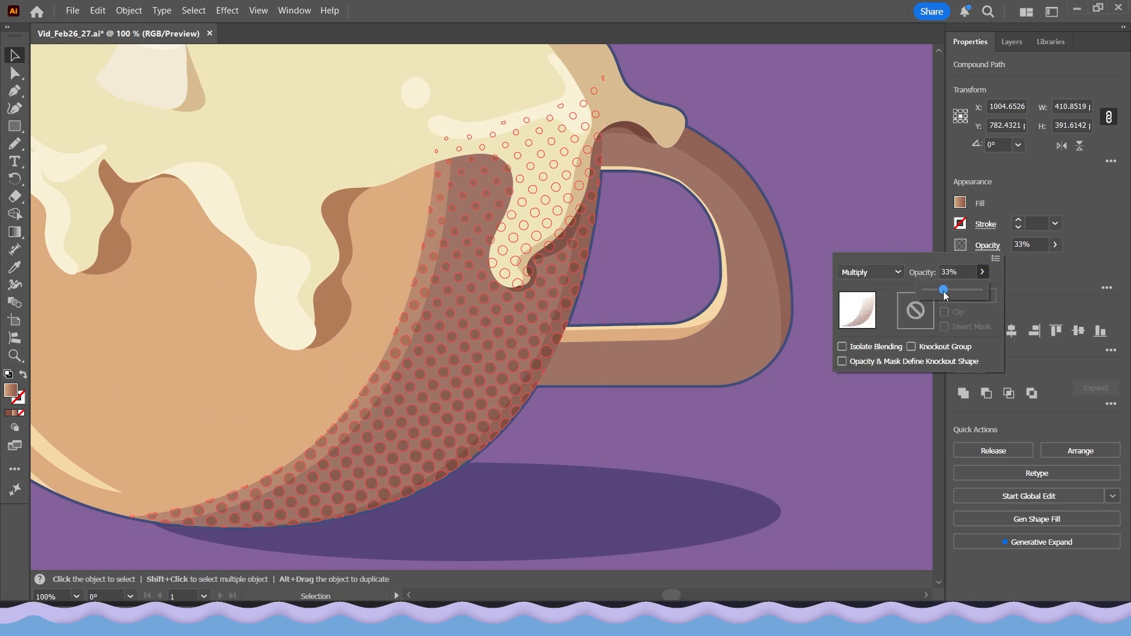
pyautogui.click(694, 459)
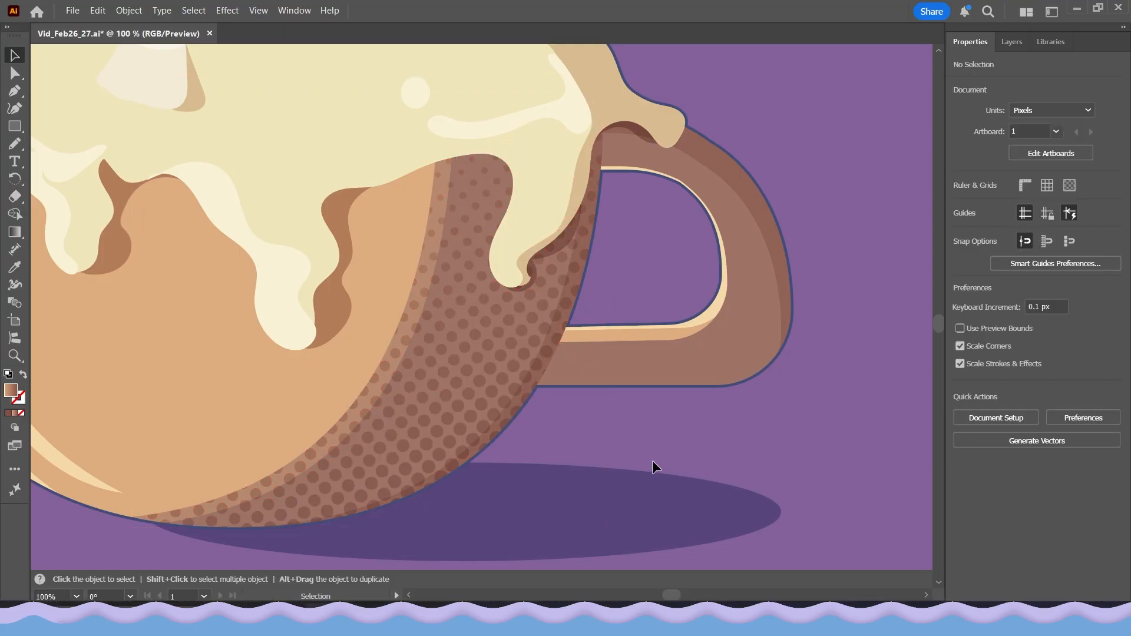
# Return the halftone dots to Normal blending mode and 100% opacity
pyautogui.scroll(-3, 648, 460)
pyautogui.moveTo(481, 472); pyautogui.dragTo(487, 421)
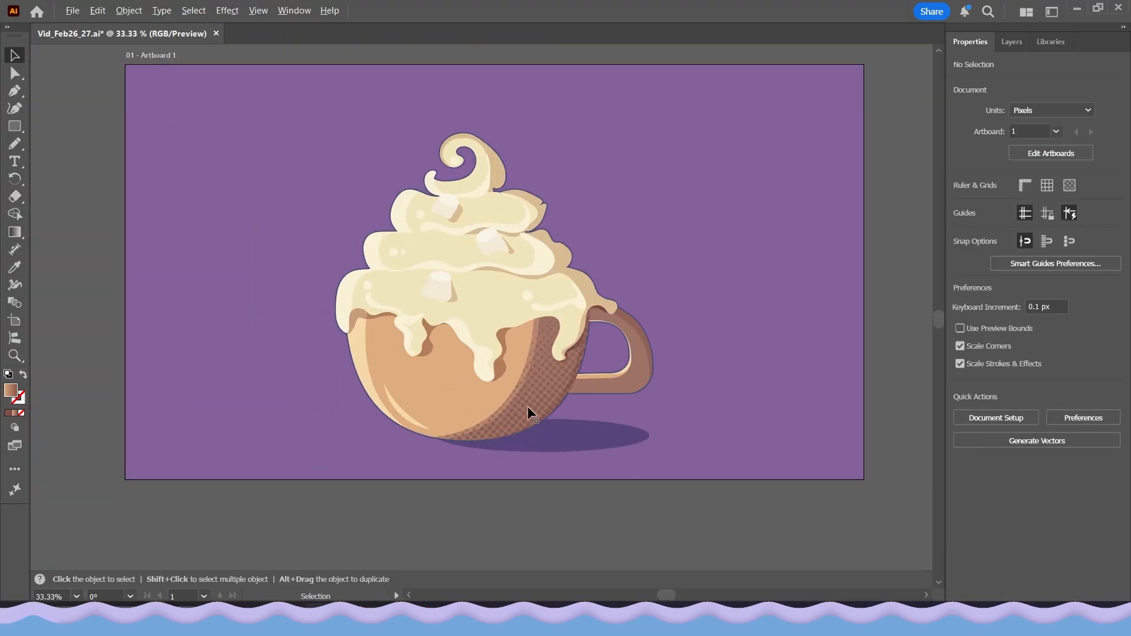
pyautogui.scroll(1, 528, 405)
pyautogui.click(535, 374)
pyautogui.click(1055, 245)
pyautogui.click(988, 245)
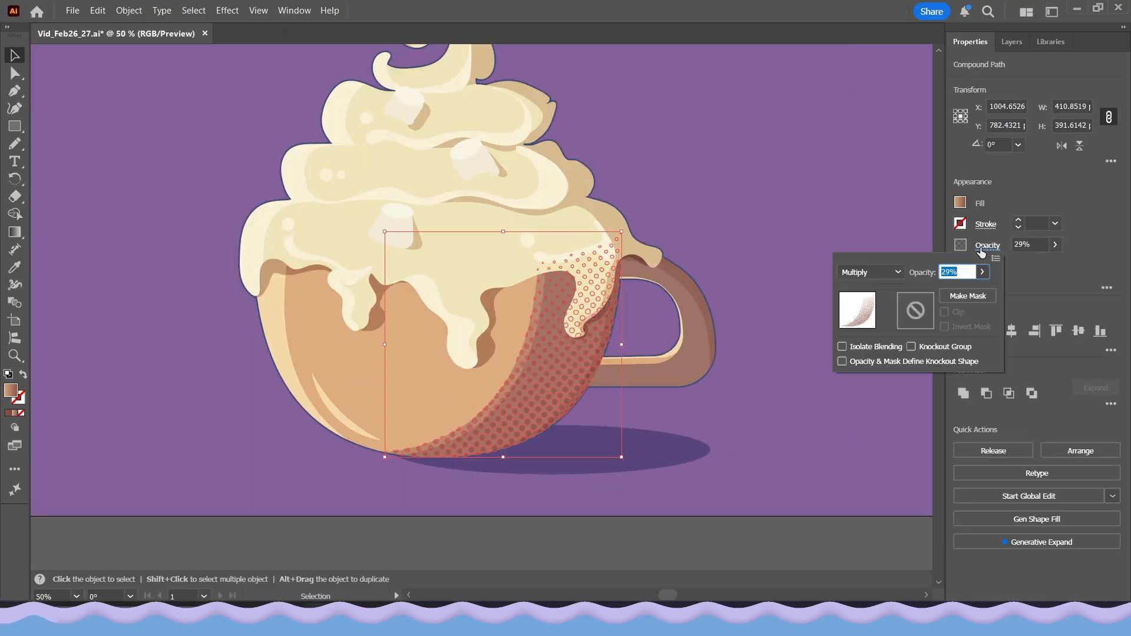
pyautogui.click(871, 272)
pyautogui.click(882, 274)
pyautogui.click(1055, 246)
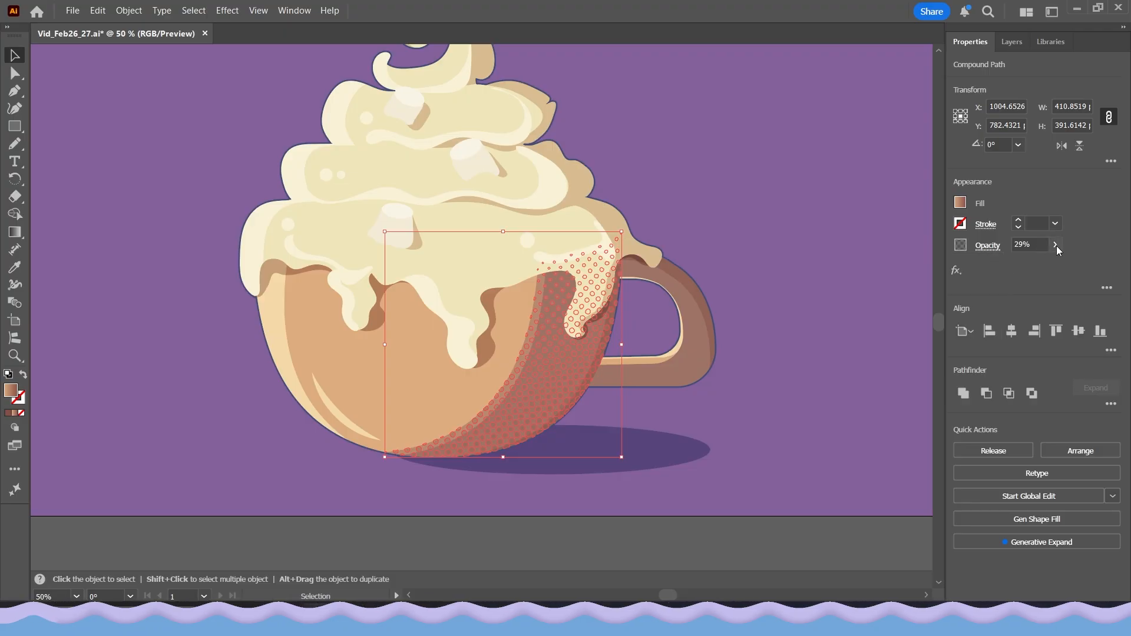
pyautogui.click(790, 433)
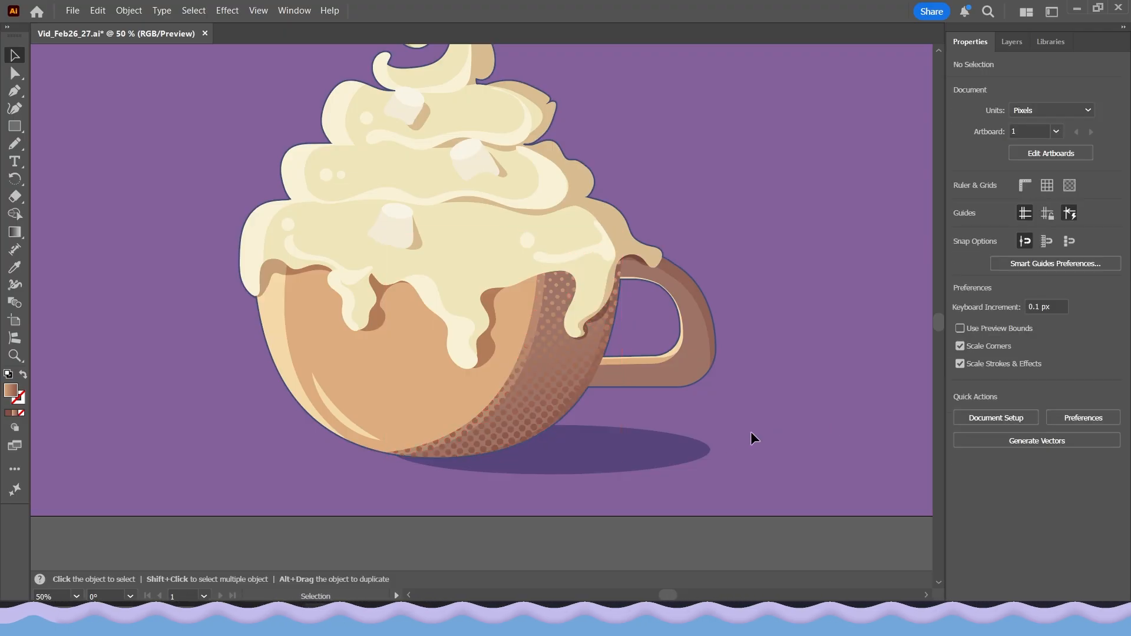
# Duplicate the halftone dots' compound path onto the empty purple background beside the mug
pyautogui.scroll(-1, 737, 436)
pyautogui.scroll(2, 603, 409)
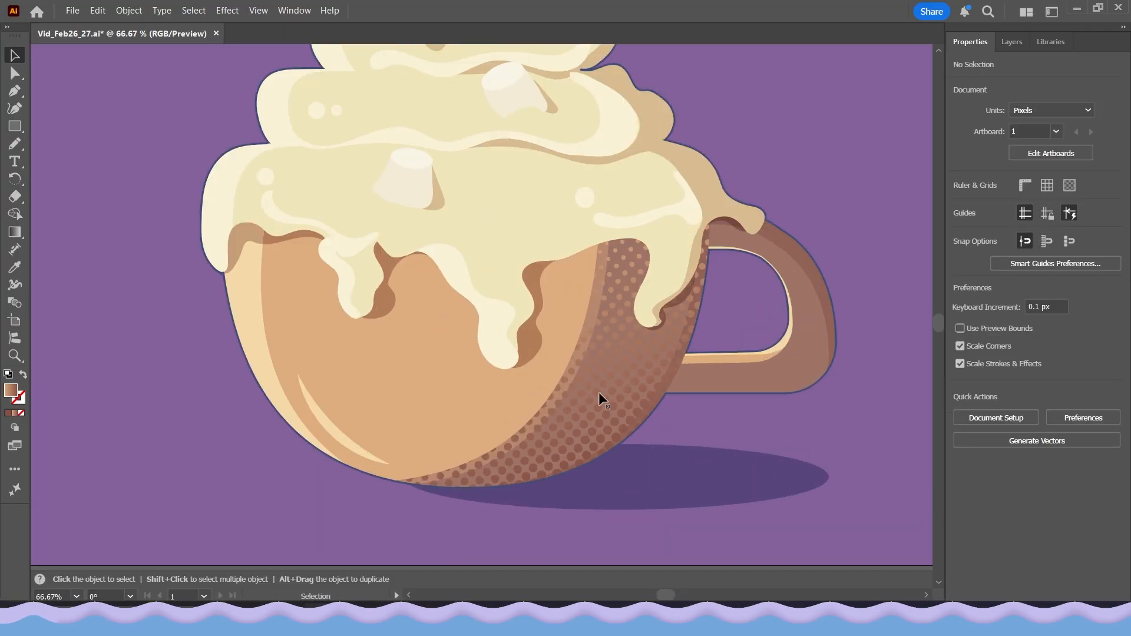
pyautogui.click(599, 394)
pyautogui.scroll(-1, 638, 364)
pyautogui.moveTo(637, 365); pyautogui.dragTo(188, 335)
pyautogui.hscroll(-2, 107, 139)
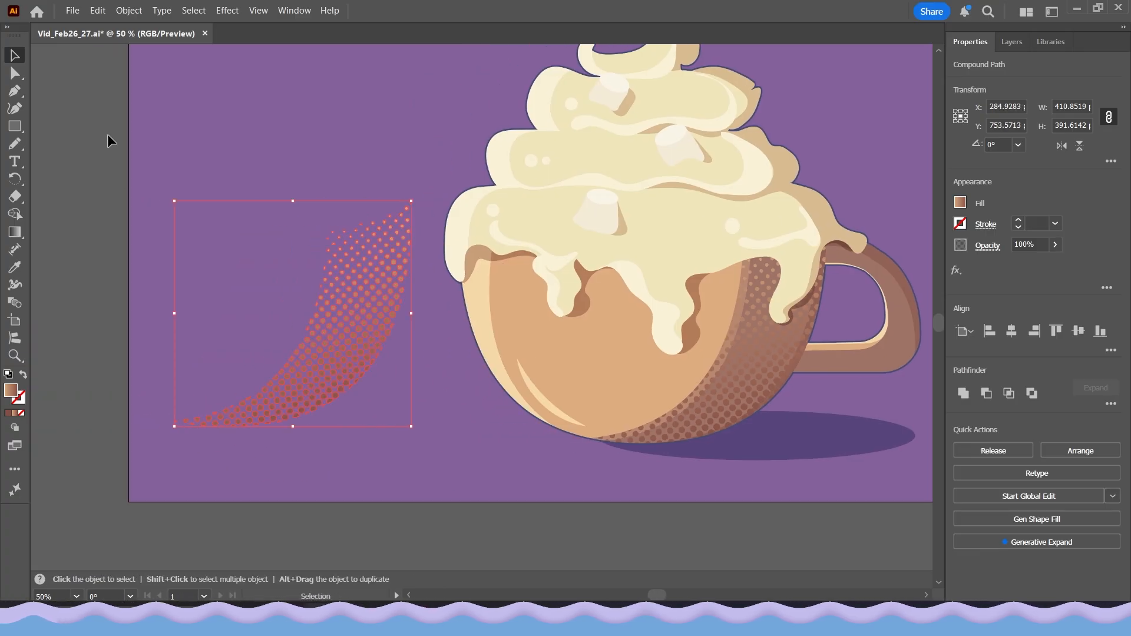
# Release the compound path of the duplicated dots and deselect them
pyautogui.click(131, 11)
pyautogui.moveTo(295, 563)
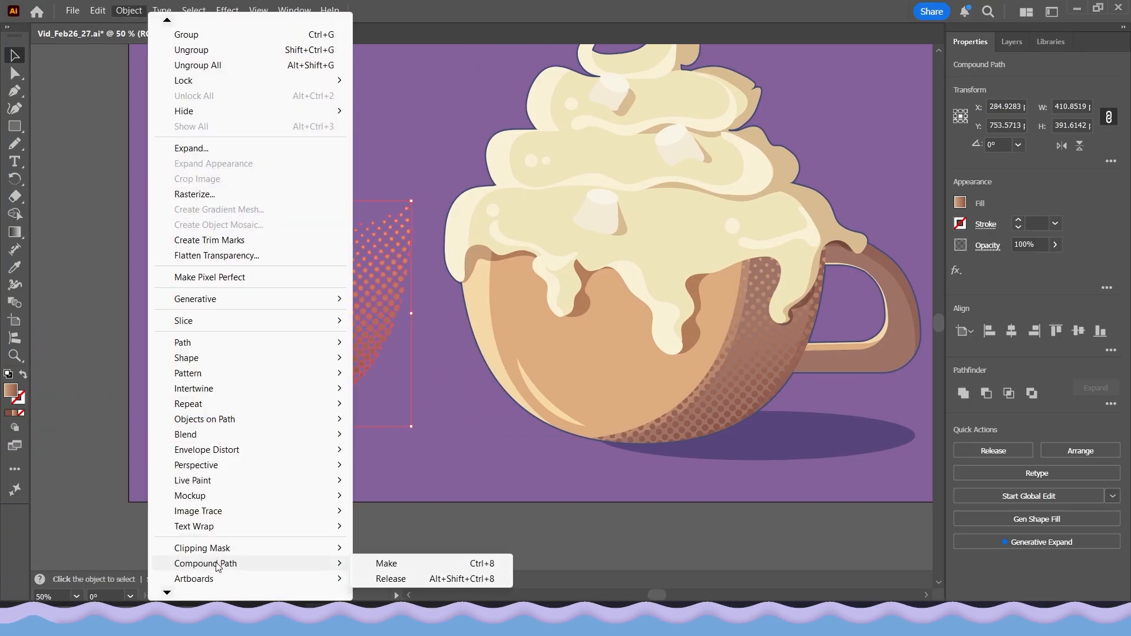
pyautogui.click(380, 579)
pyautogui.click(399, 506)
# Examine how the gradient fills the individual dots of the released copy
pyautogui.scroll(1, 289, 391)
pyautogui.moveTo(311, 380); pyautogui.dragTo(377, 412)
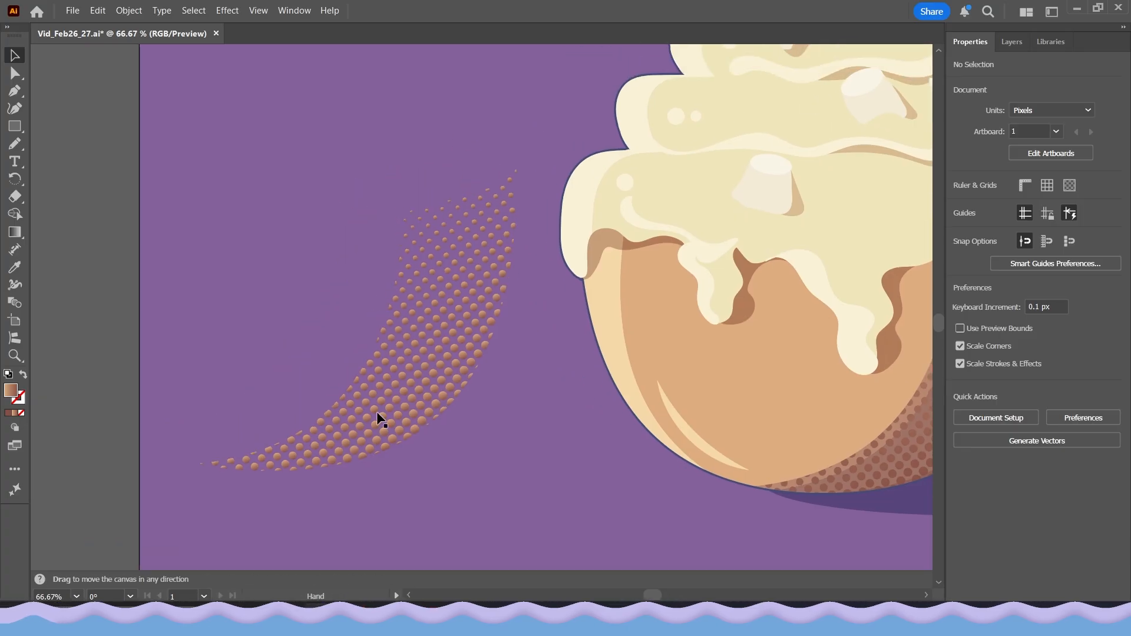
pyautogui.click(402, 352)
pyautogui.scroll(5, 400, 351)
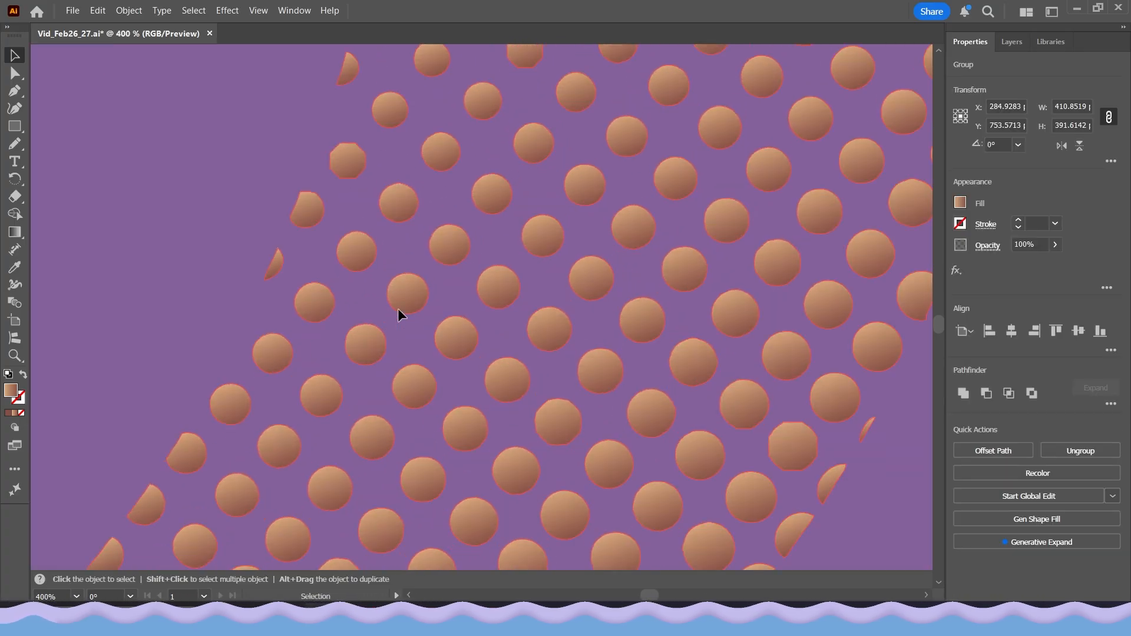
pyautogui.scroll(-1, 704, 472)
pyautogui.scroll(3, 578, 348)
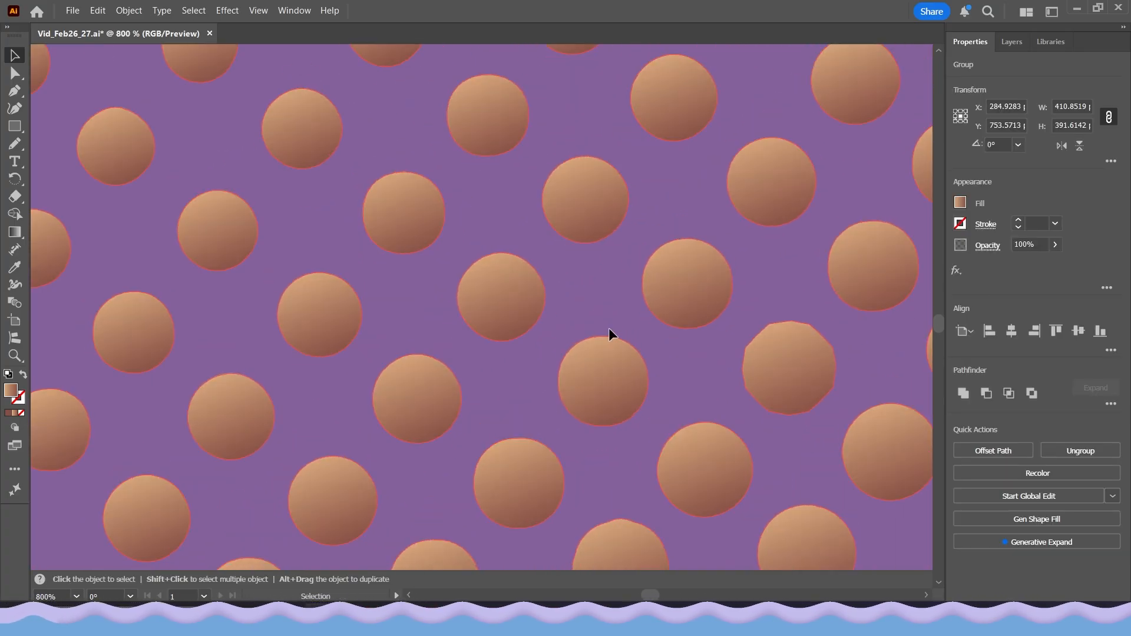
pyautogui.scroll(-4, 613, 484)
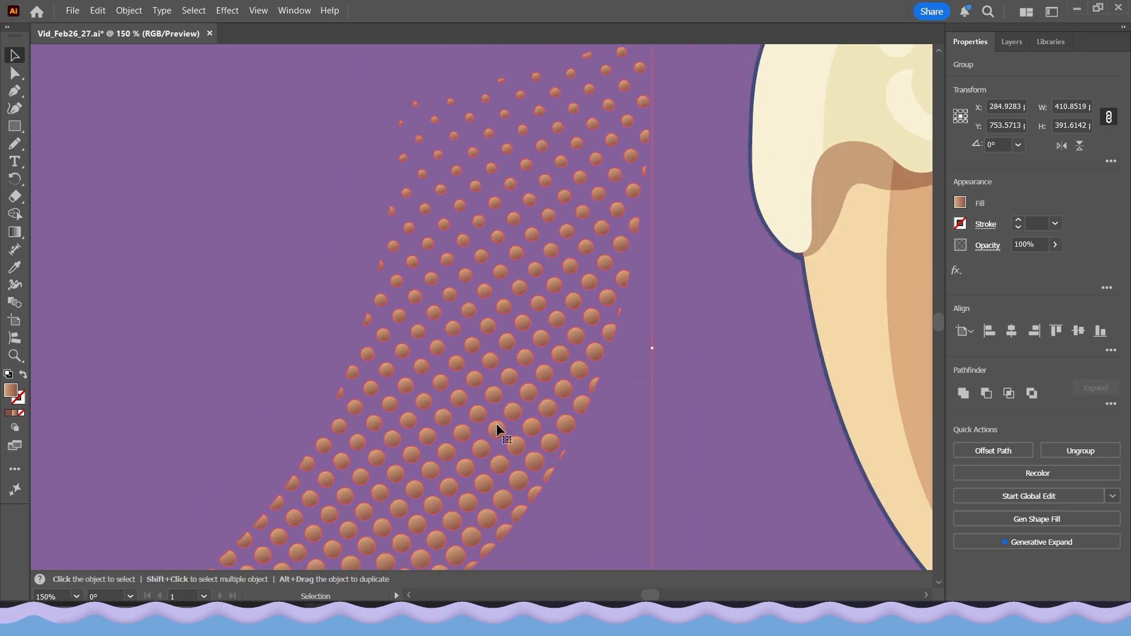
pyautogui.scroll(6, 475, 379)
pyautogui.scroll(-3, 472, 353)
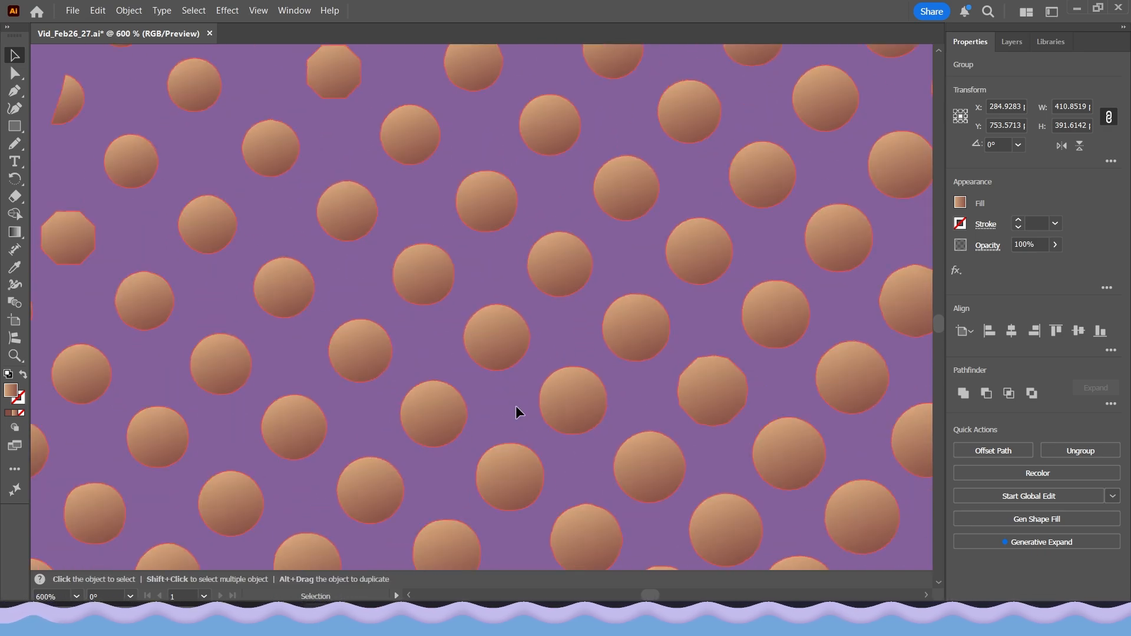
pyautogui.scroll(-5, 506, 371)
# Compare the released copy with the mug's dots and display the copy's gradient annotators with the Gradient tool
pyautogui.moveTo(153, 249); pyautogui.dragTo(58, 226)
pyautogui.moveTo(530, 331); pyautogui.dragTo(546, 339)
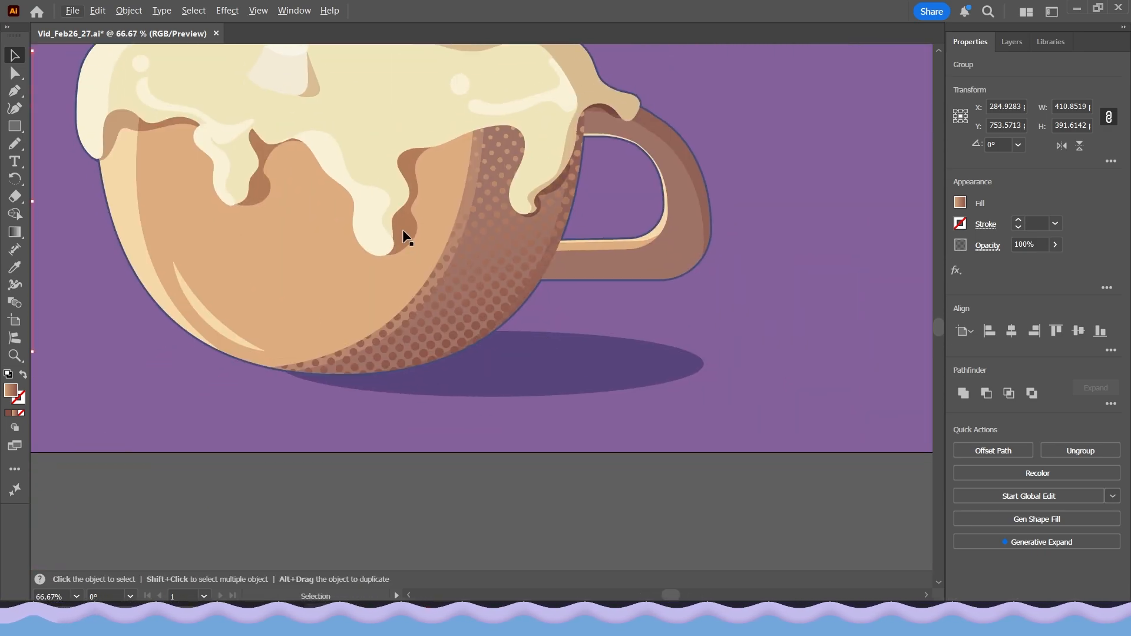
pyautogui.moveTo(402, 228); pyautogui.dragTo(748, 381)
pyautogui.moveTo(349, 351); pyautogui.dragTo(456, 294)
pyautogui.press('g')
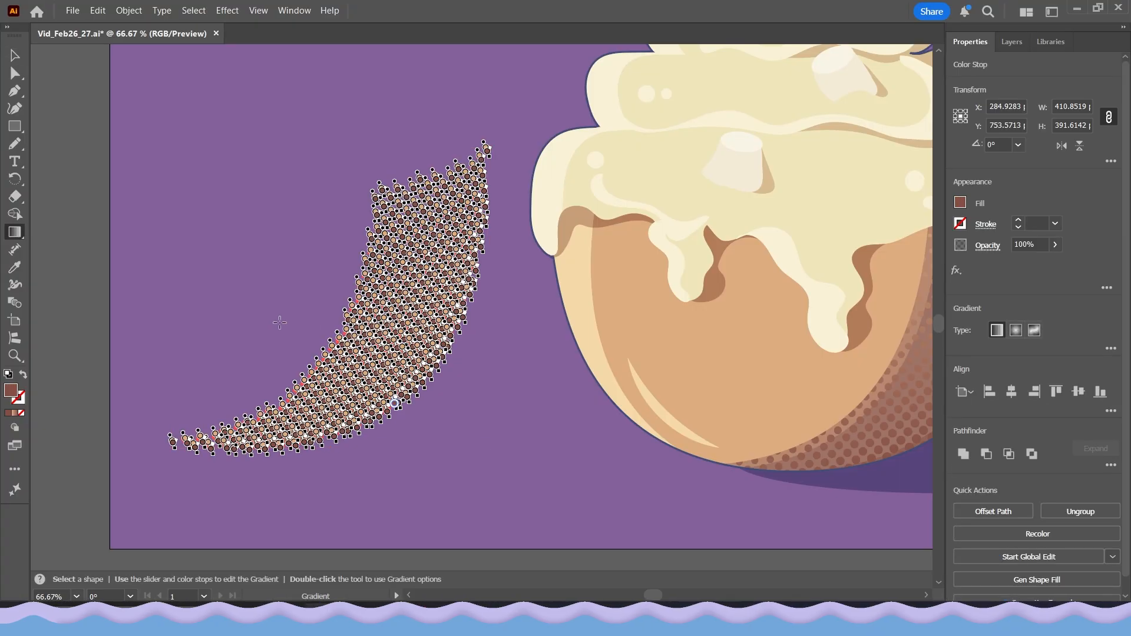
pyautogui.hotkey('ctrl', '=')
pyautogui.hotkey('ctrl', '=')
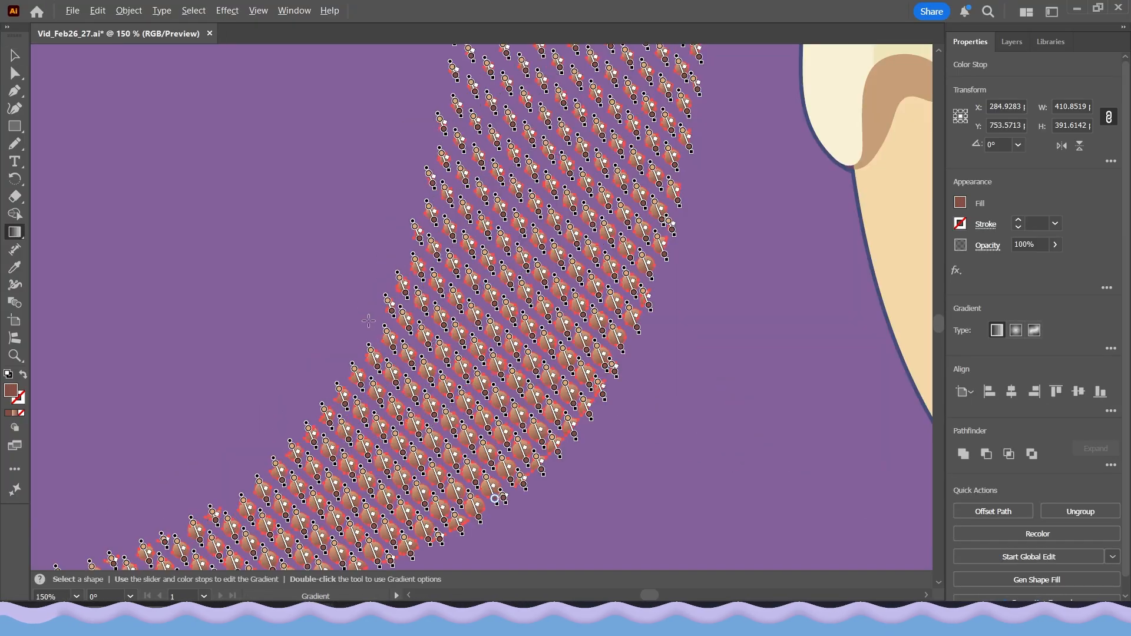
# Delete the released copy of the dots from the purple background
pyautogui.click(8, 62)
pyautogui.scroll(-4, 287, 318)
pyautogui.click(296, 403)
pyautogui.scroll(2, 289, 330)
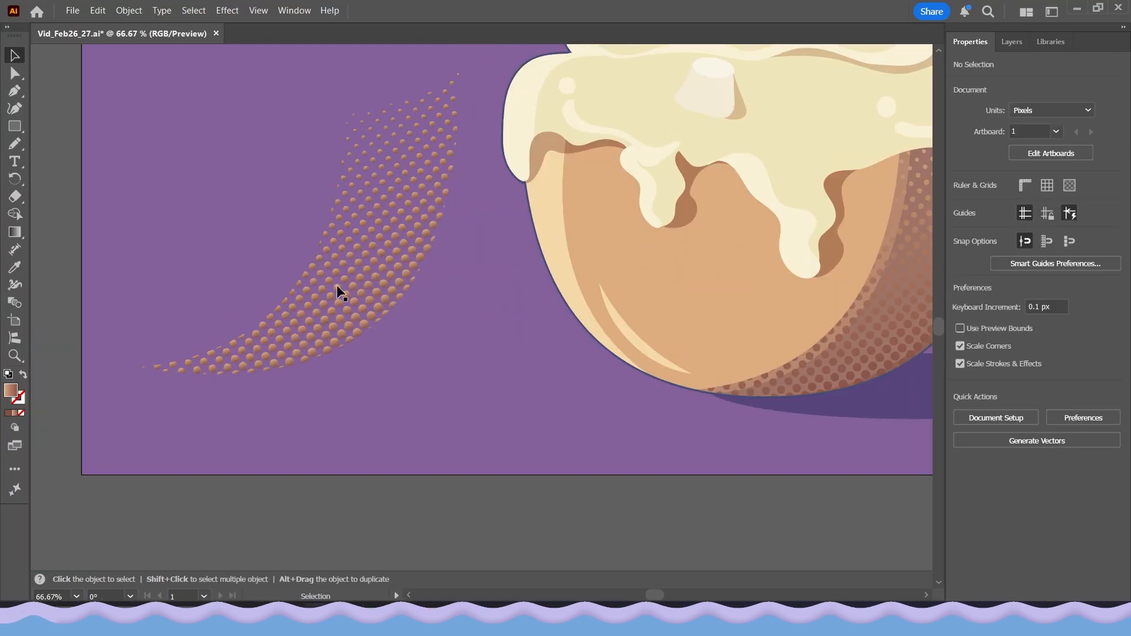
pyautogui.click(329, 299)
pyautogui.press('Delete')
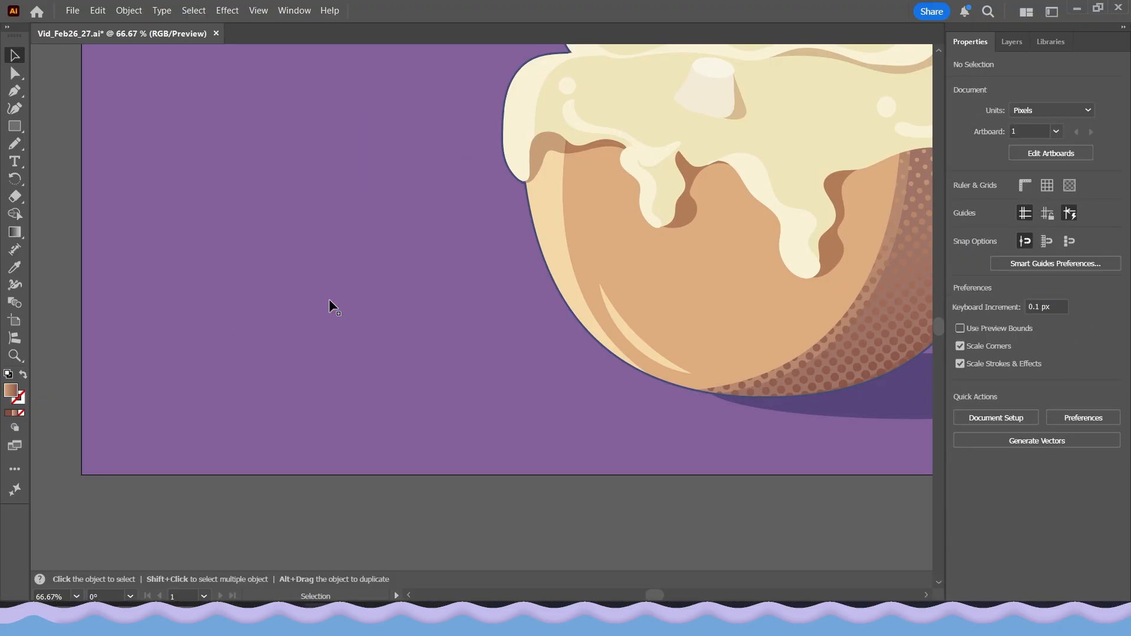
# Review the compound-path halftone dots remaining on the mug's shaded side
pyautogui.moveTo(693, 411); pyautogui.dragTo(487, 470)
pyautogui.moveTo(630, 421); pyautogui.dragTo(521, 425)
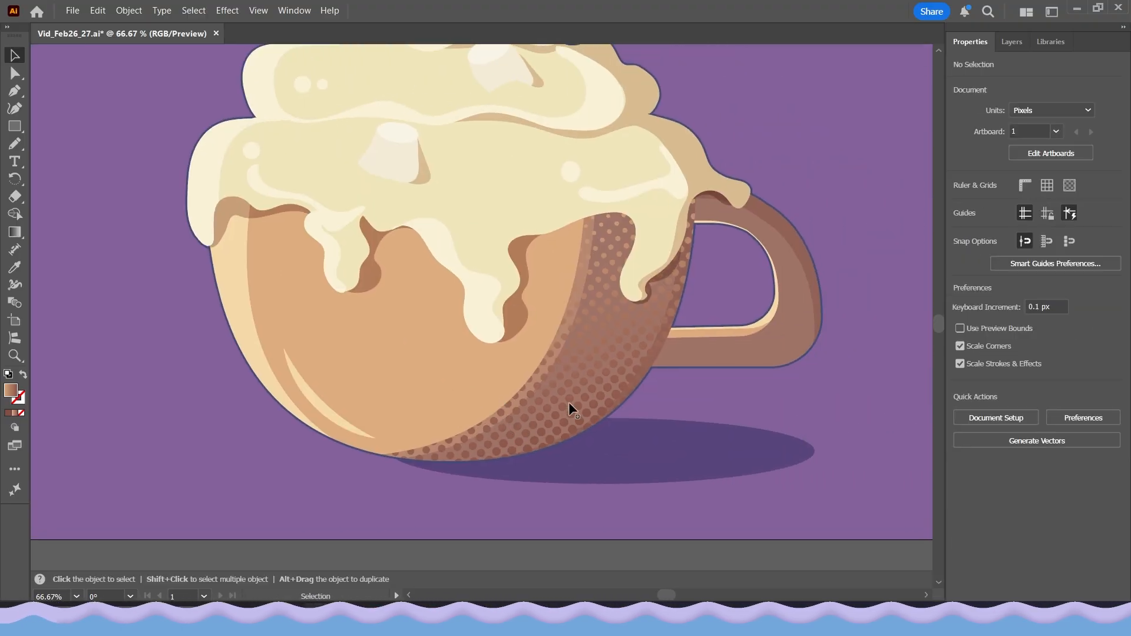
pyautogui.click(550, 401)
pyautogui.moveTo(636, 399); pyautogui.dragTo(544, 422)
pyautogui.click(459, 250)
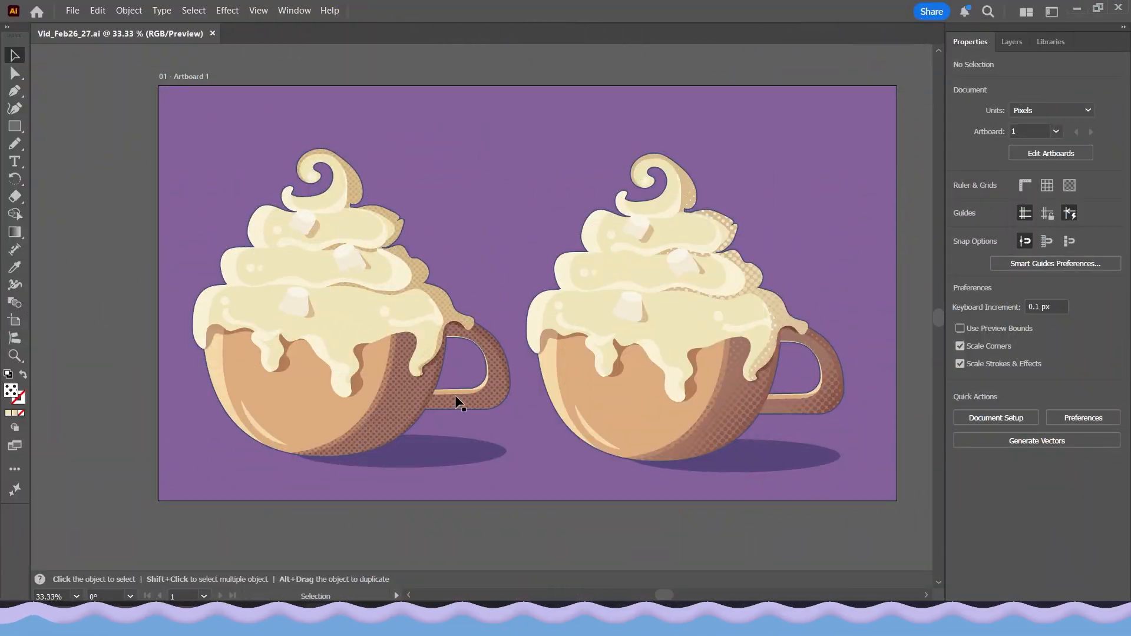
# Compare the halftone shading of the two finished mugs and inspect the pattern-filled shape on the first mug's body
pyautogui.moveTo(517, 377); pyautogui.dragTo(505, 372)
pyautogui.scroll(1, 470, 354)
pyautogui.scroll(-1, 484, 368)
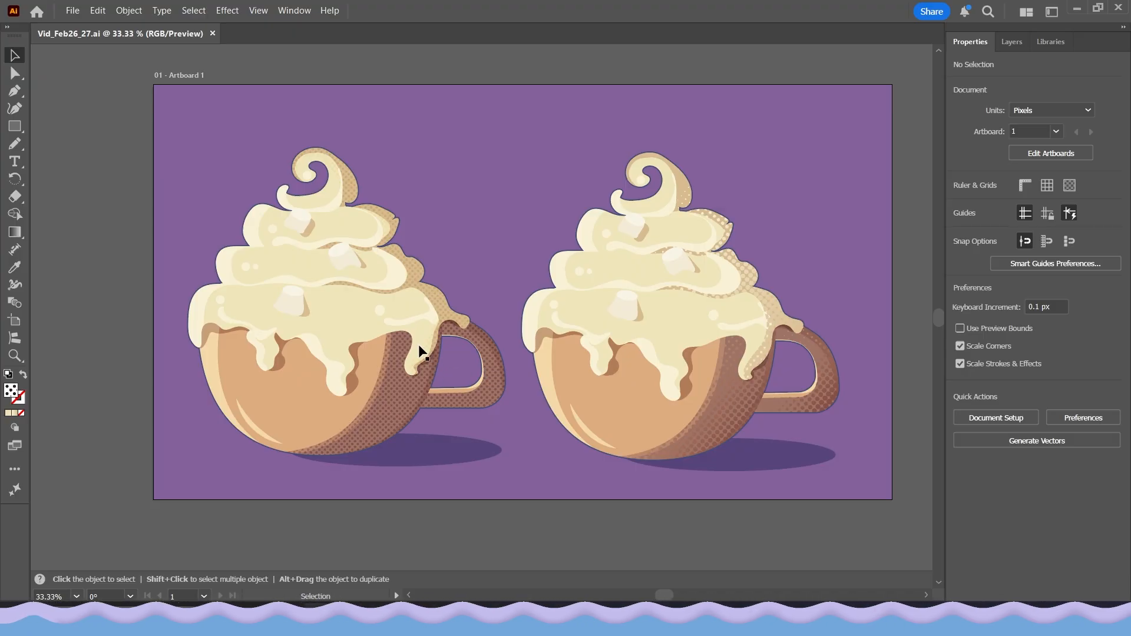
pyautogui.click(407, 384)
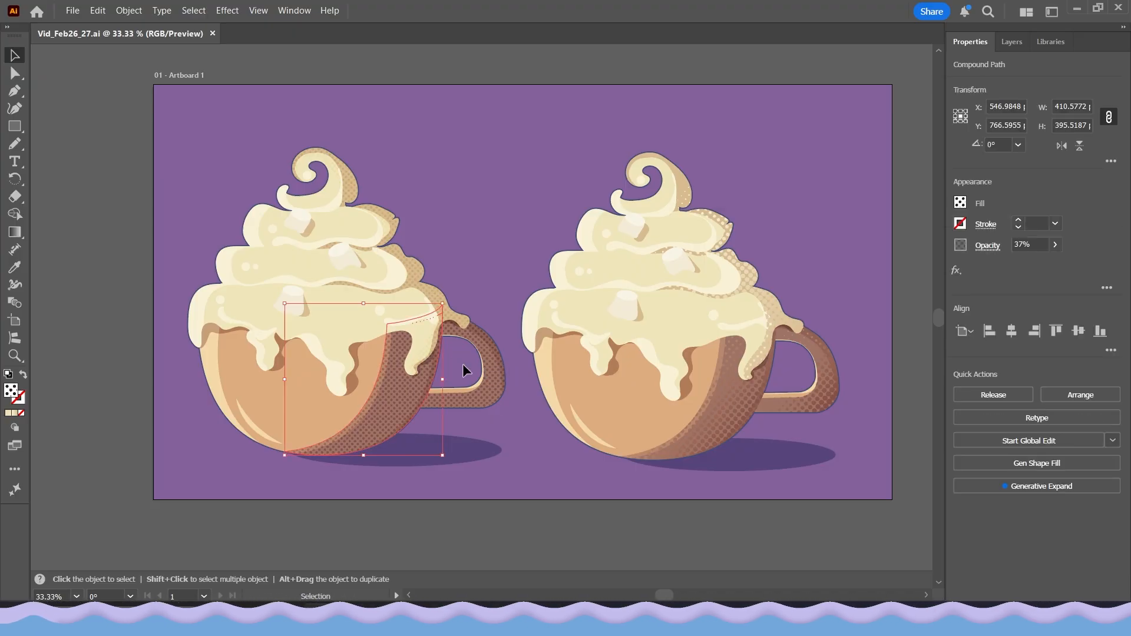
pyautogui.scroll(1, 352, 376)
pyautogui.moveTo(631, 519); pyautogui.dragTo(564, 518)
pyautogui.moveTo(682, 529); pyautogui.dragTo(628, 532)
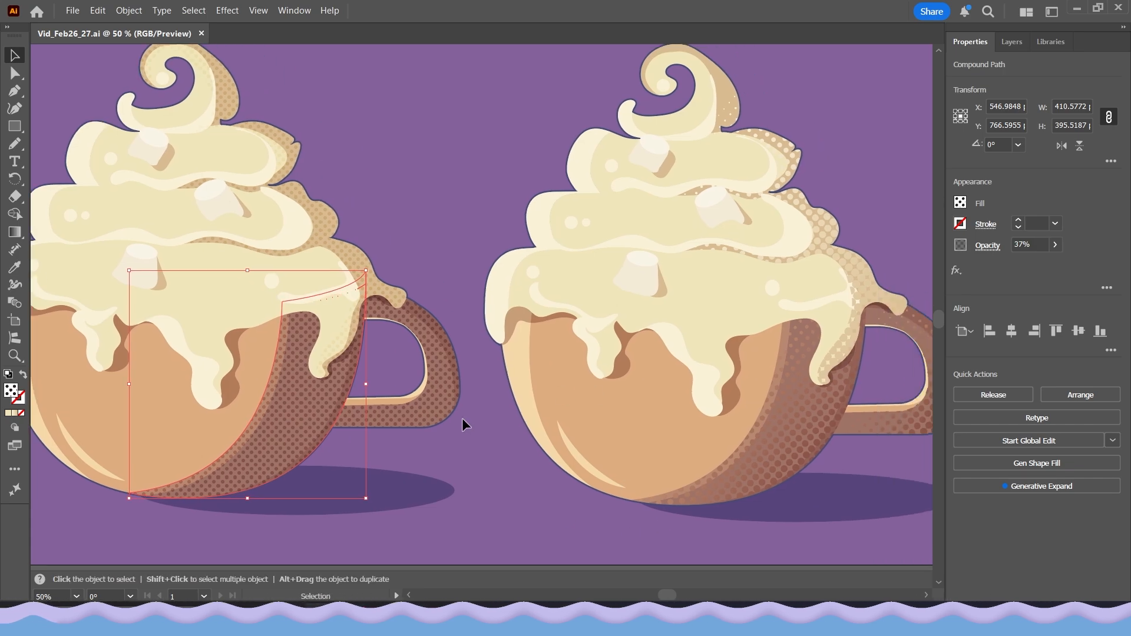
pyautogui.moveTo(436, 522); pyautogui.dragTo(492, 528)
pyautogui.click(491, 529)
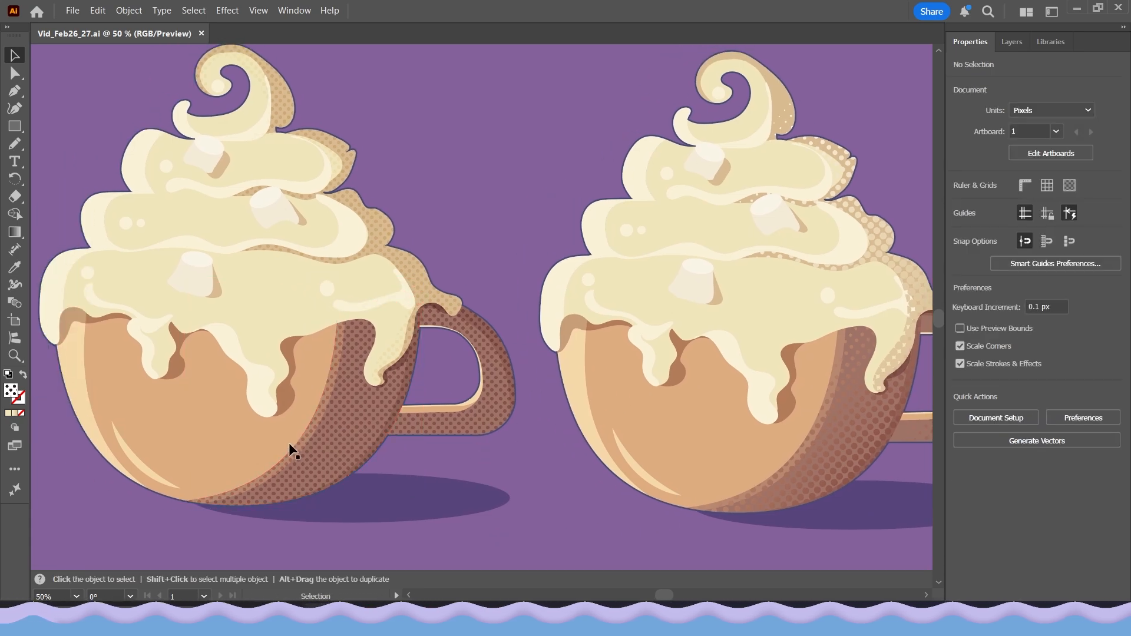
# Inspect the pattern-filled dot shapes over the first mug's handle and its whipped cream shadow
pyautogui.click(343, 428)
pyautogui.click(439, 290)
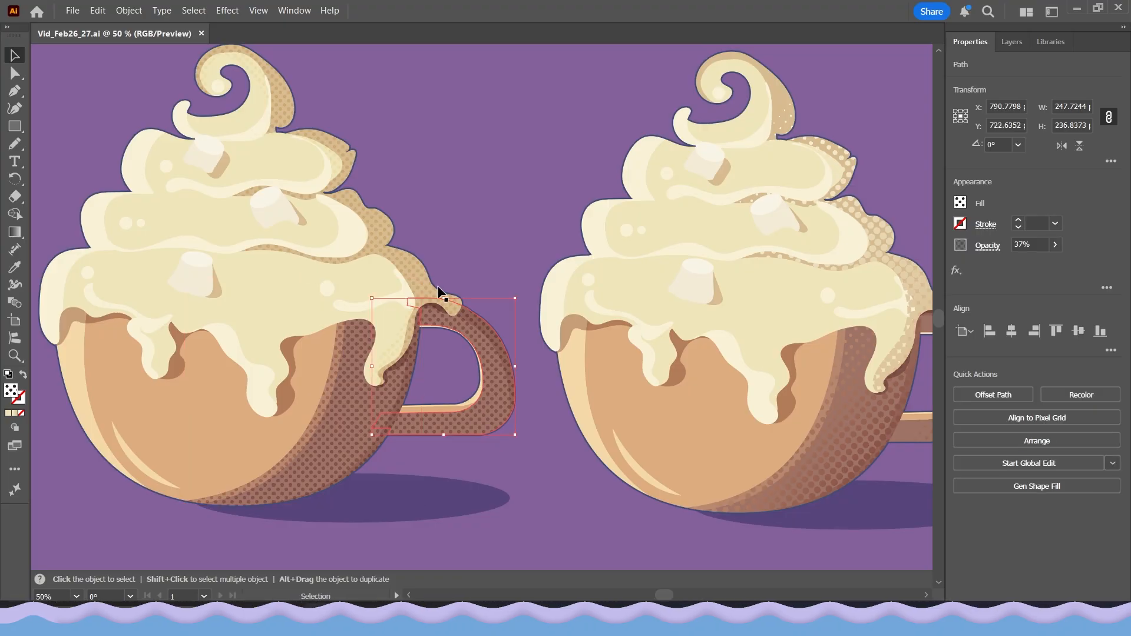
pyautogui.moveTo(439, 290); pyautogui.dragTo(526, 348)
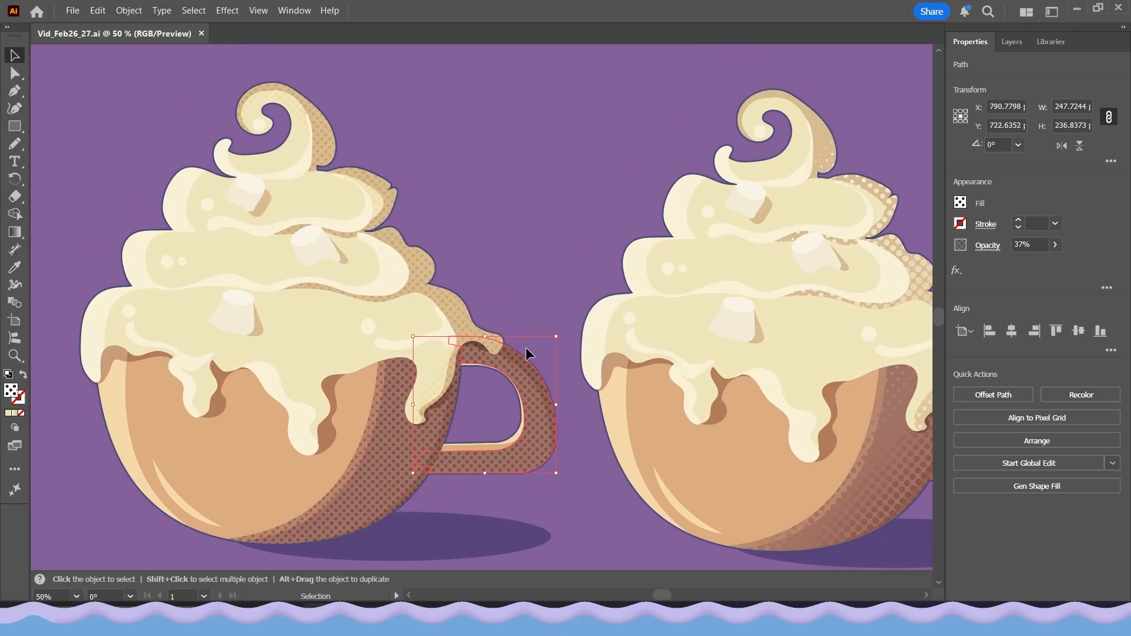
pyautogui.click(451, 304)
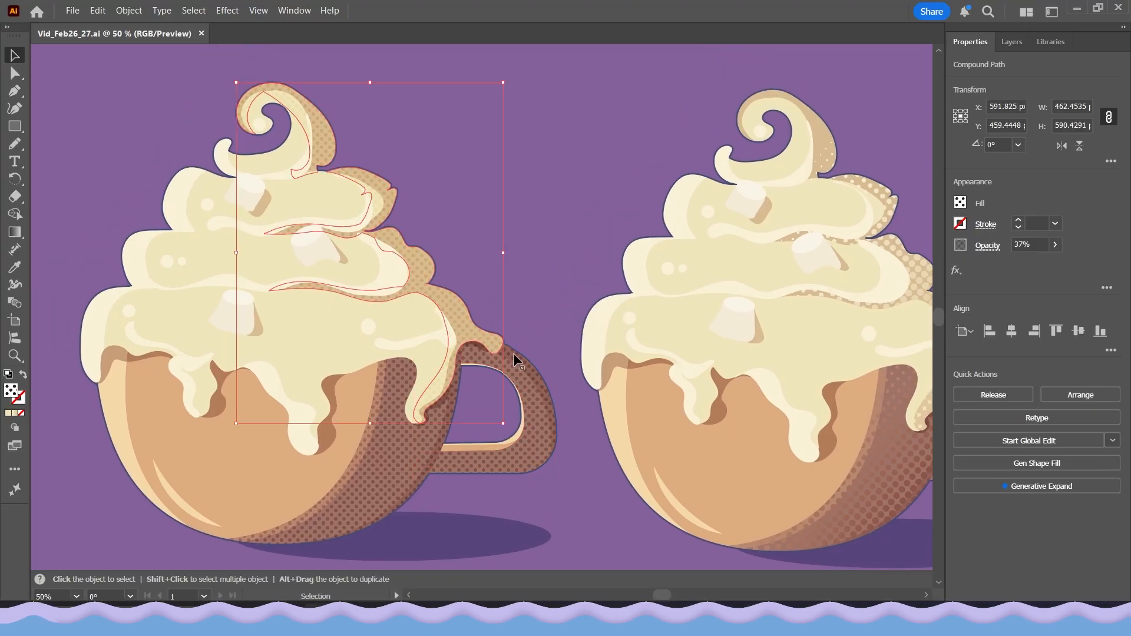
# Inspect the first mug's pattern-filled shading shapes and check the blending mode and opacity of its whipped cream shadow
pyautogui.scroll(-1, 513, 352)
pyautogui.click(408, 419)
pyautogui.keyDown('shift'); pyautogui.click(542, 383); pyautogui.keyUp('shift')
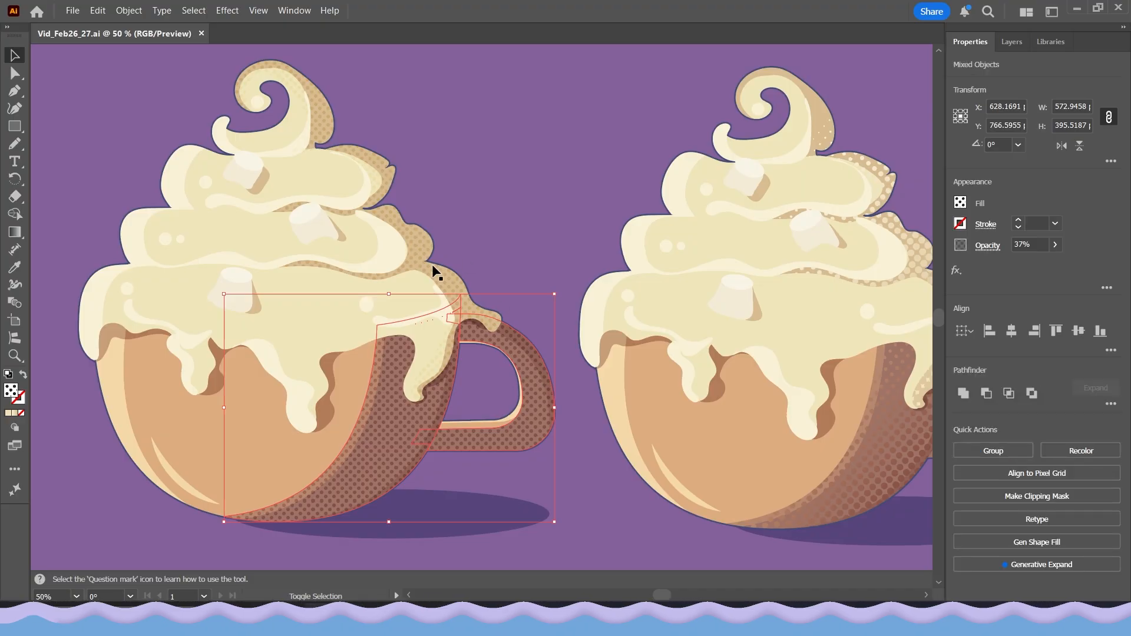
pyautogui.keyDown('shift'); pyautogui.click(433, 266); pyautogui.keyUp('shift')
pyautogui.click(430, 221)
pyautogui.click(411, 236)
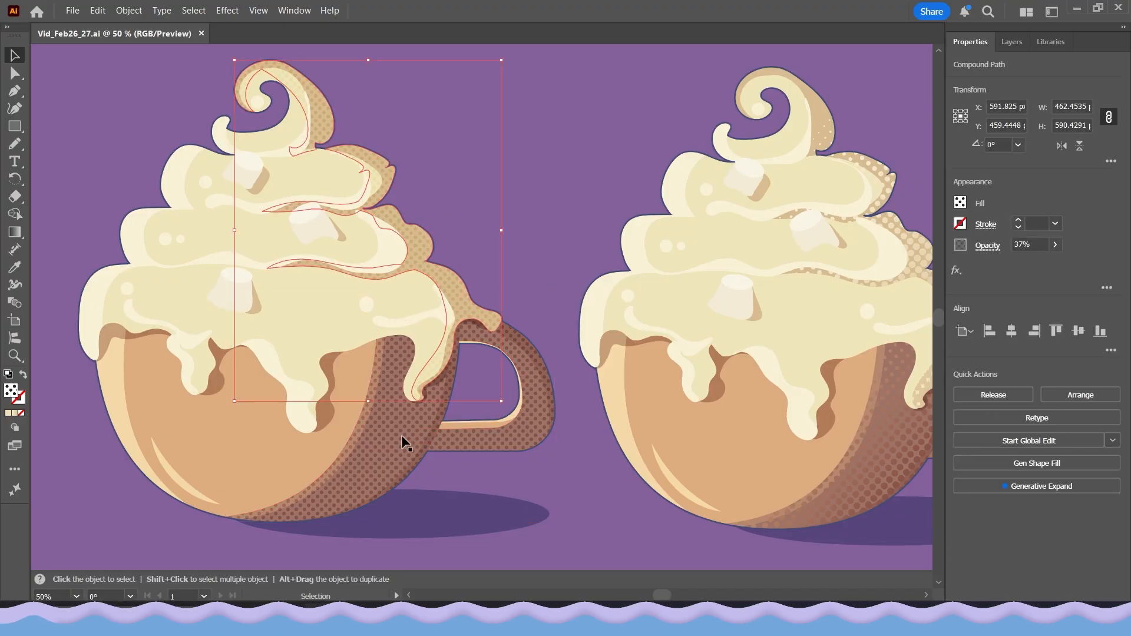
pyautogui.click(988, 247)
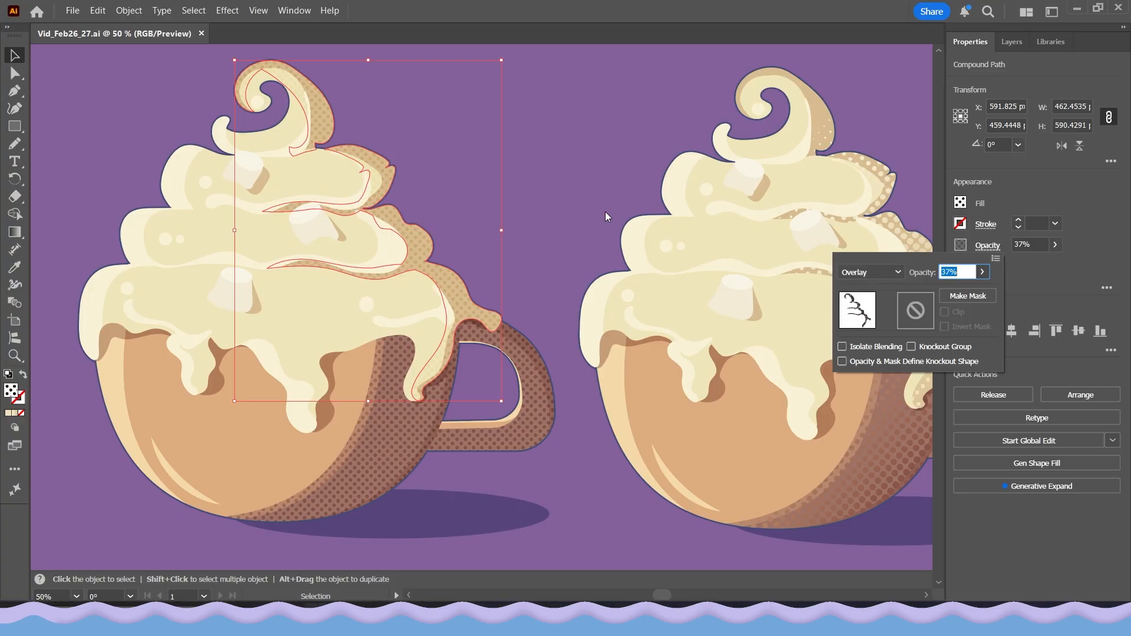
pyautogui.click(607, 213)
pyautogui.click(504, 231)
# Examine the pattern dots on the first mug's cream edge up close and the gradient-filled halftone compound path on the second mug's body
pyautogui.scroll(3, 354, 185)
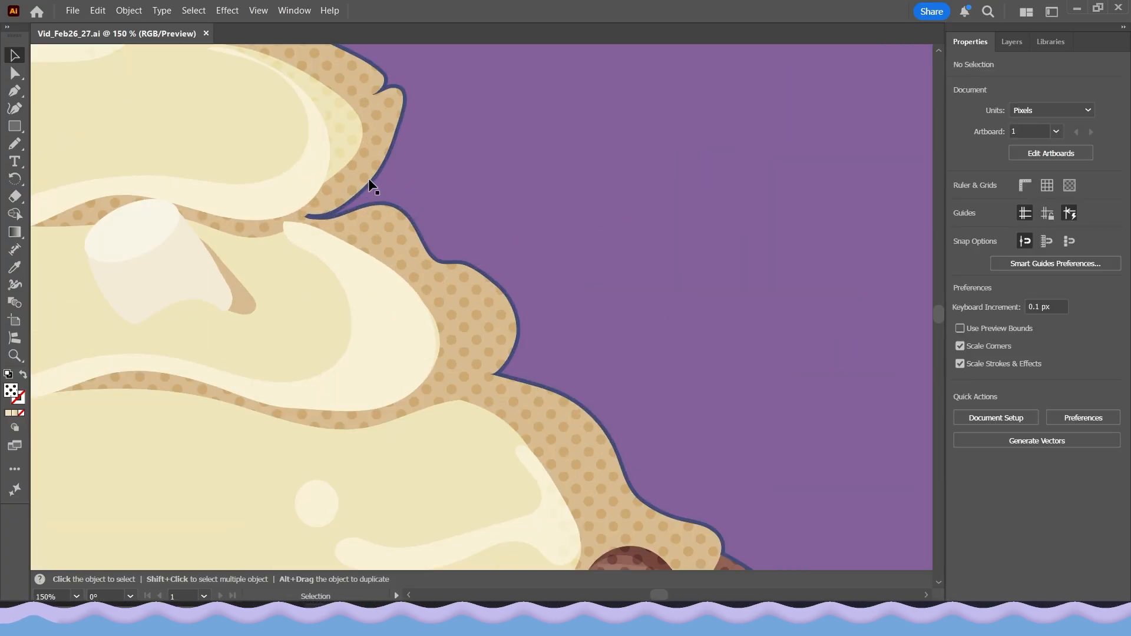
pyautogui.scroll(-3, 501, 359)
pyautogui.hscroll(5, 466, 365)
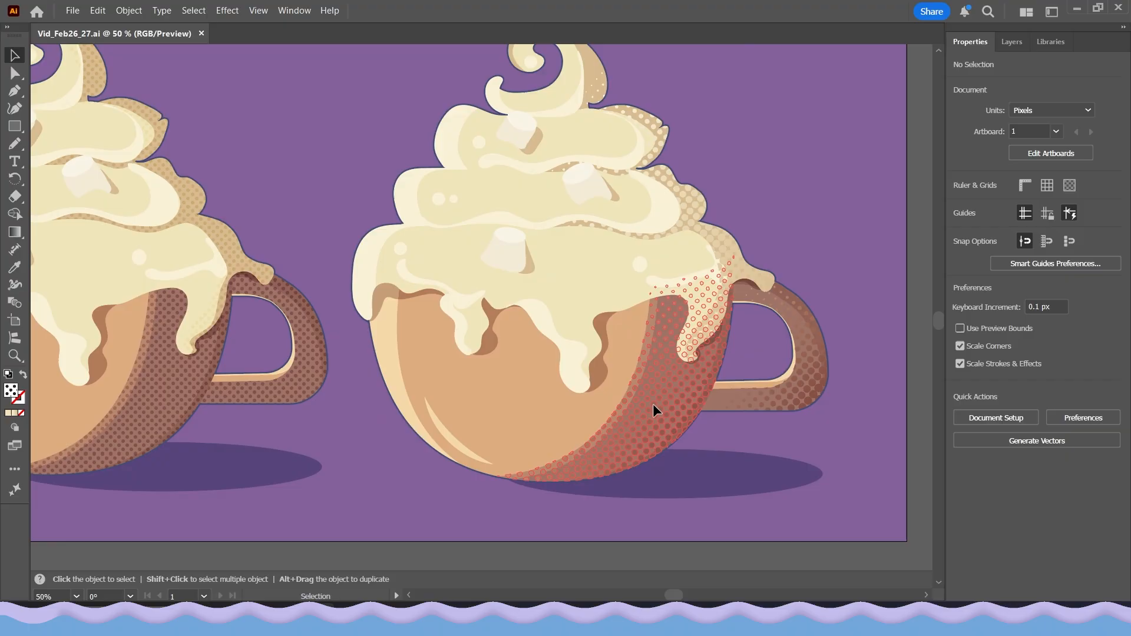
pyautogui.click(653, 404)
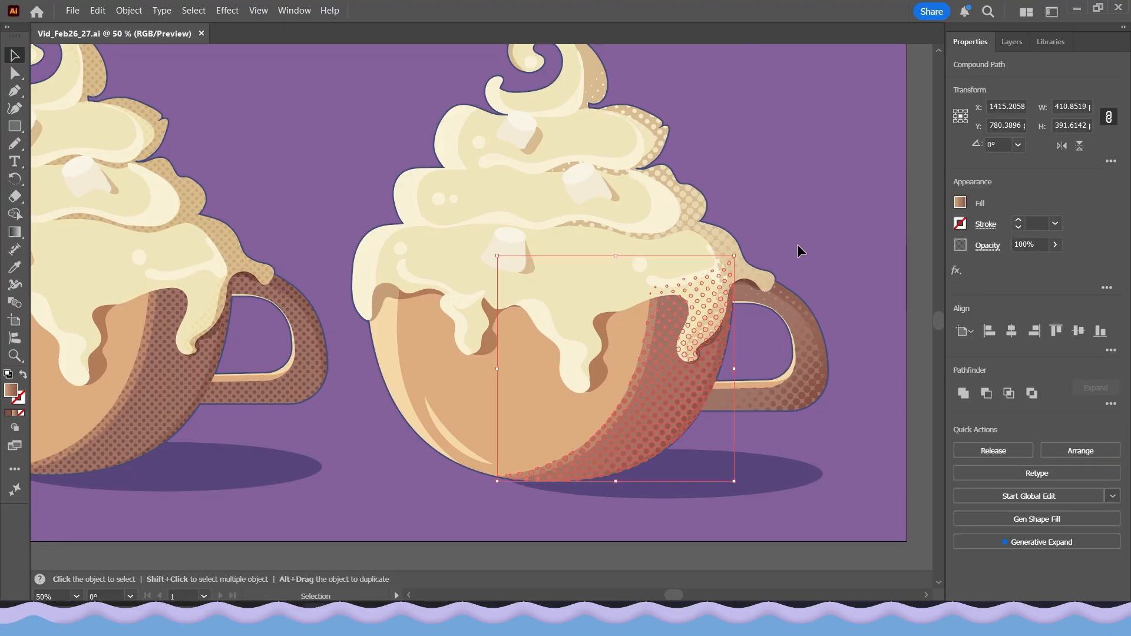
pyautogui.click(797, 243)
pyautogui.moveTo(775, 262); pyautogui.dragTo(719, 265)
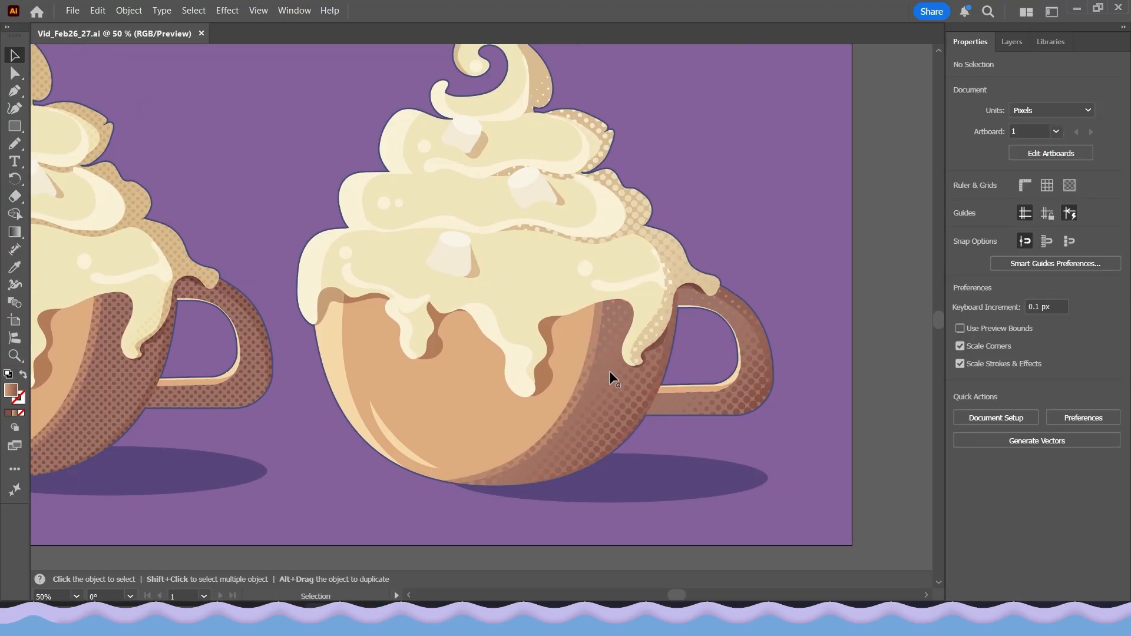
# Locate Color Halftone among the Pixelate effects without applying it, and compare both finished mugs on the full artboard
pyautogui.click(229, 11)
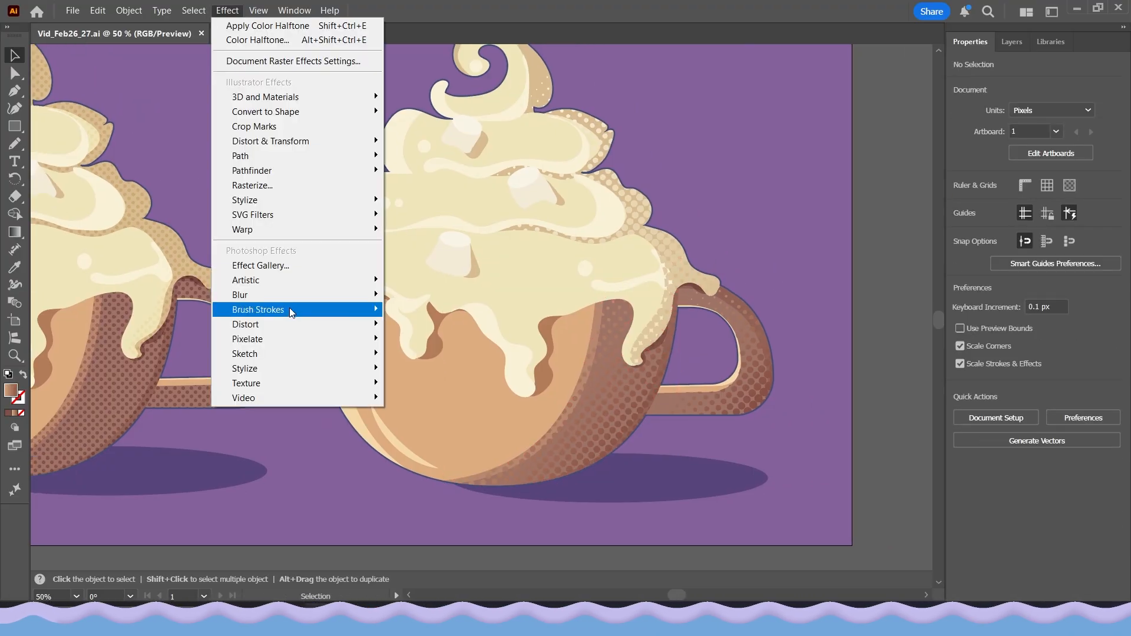
pyautogui.moveTo(314, 338)
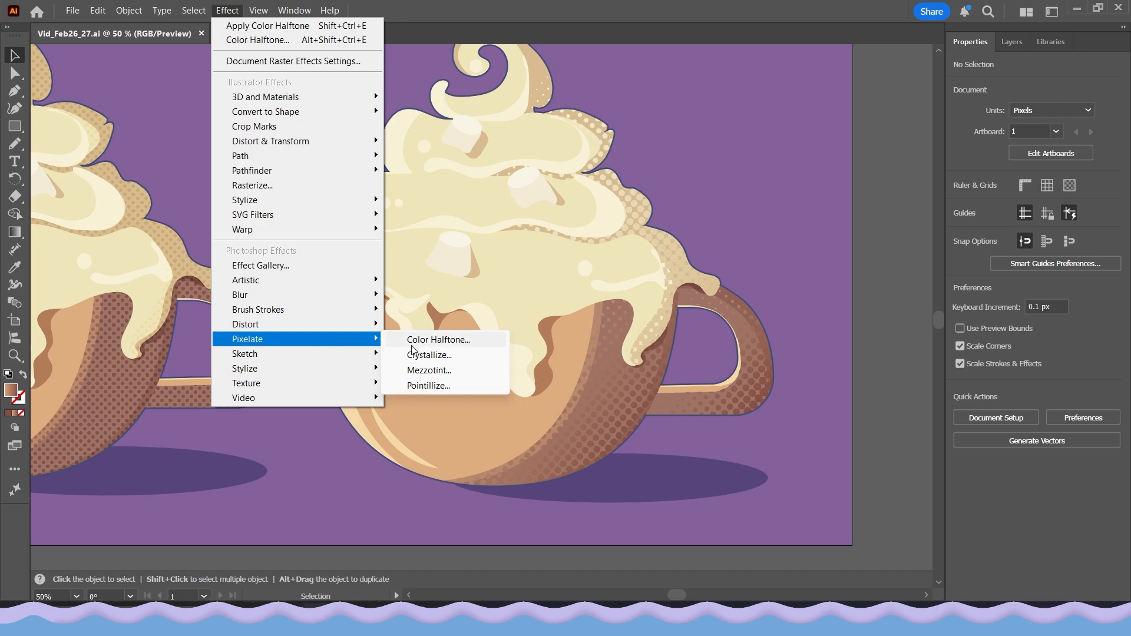
pyautogui.click(334, 474)
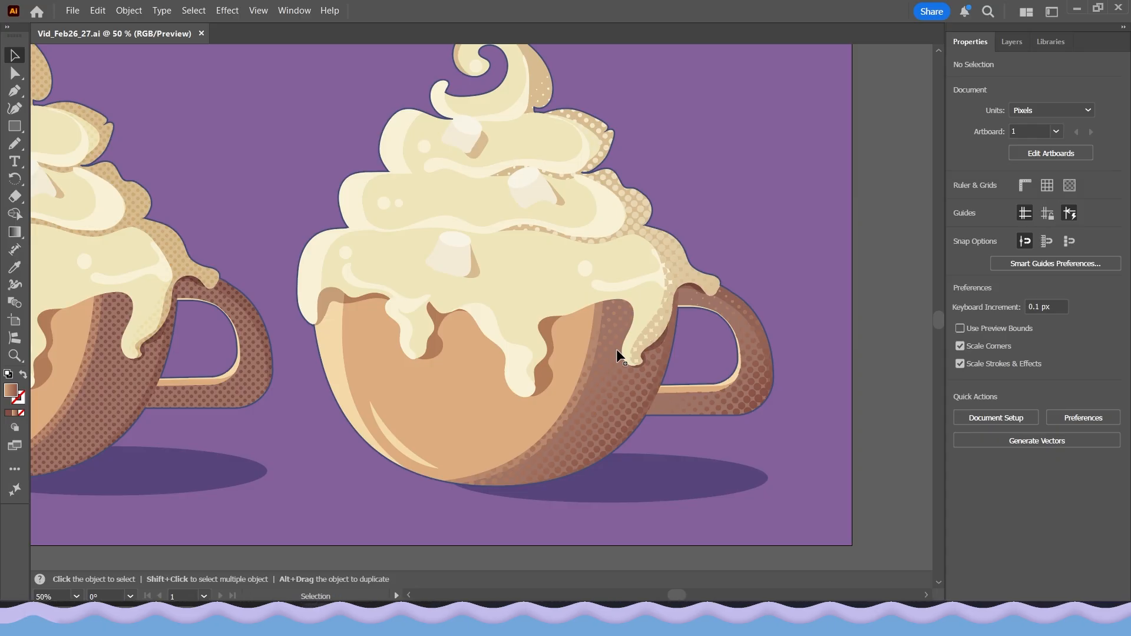
pyautogui.scroll(-1, 469, 370)
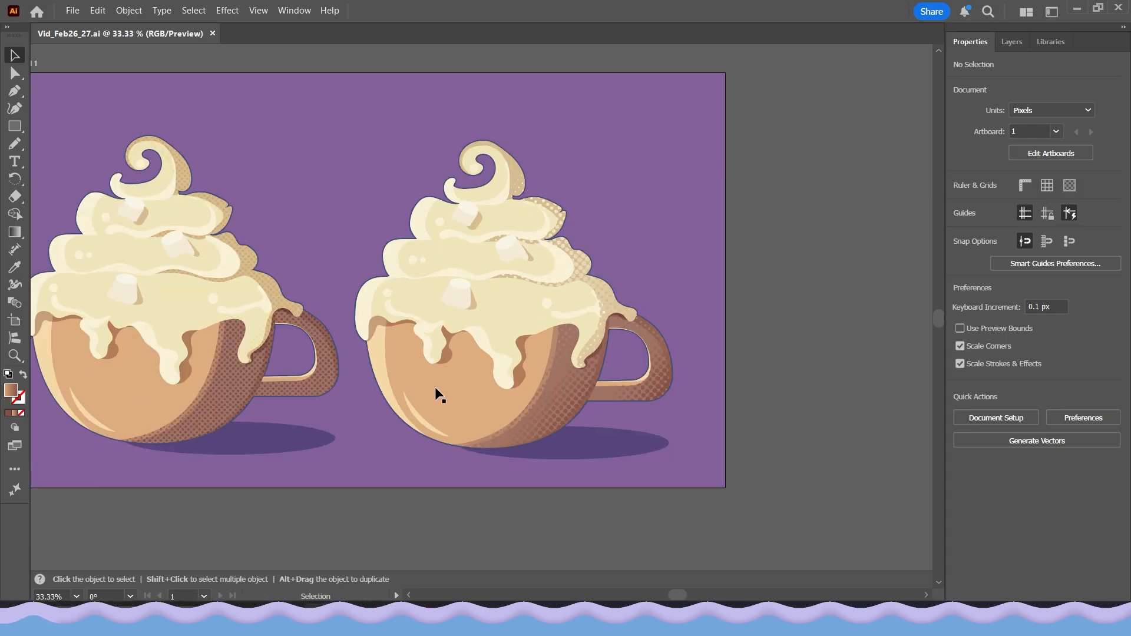
pyautogui.moveTo(405, 374); pyautogui.dragTo(538, 384)
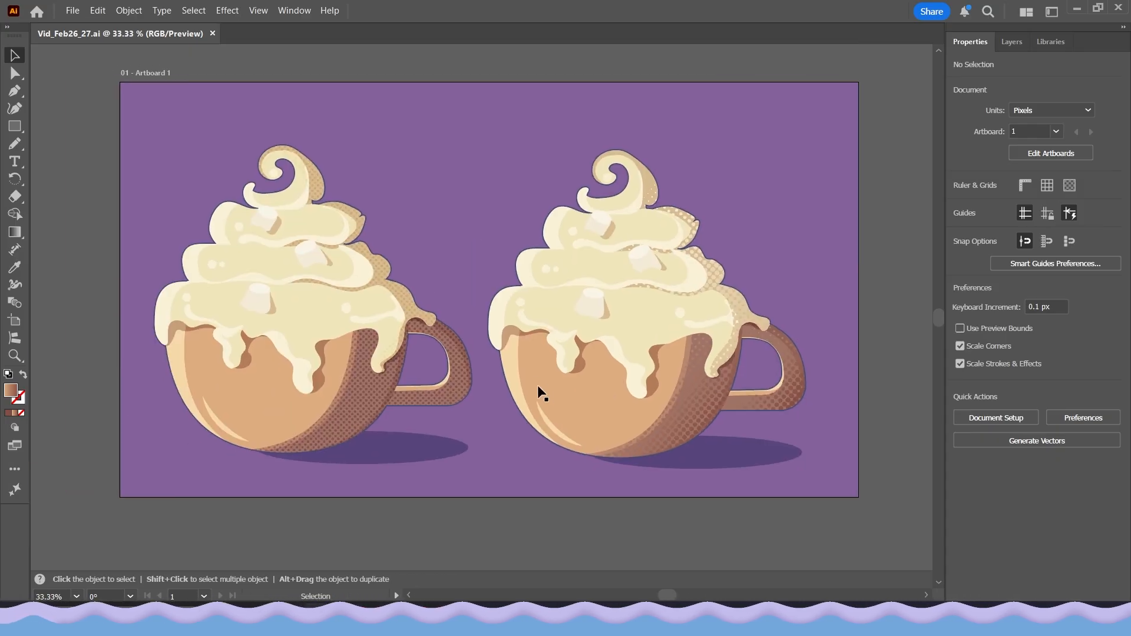